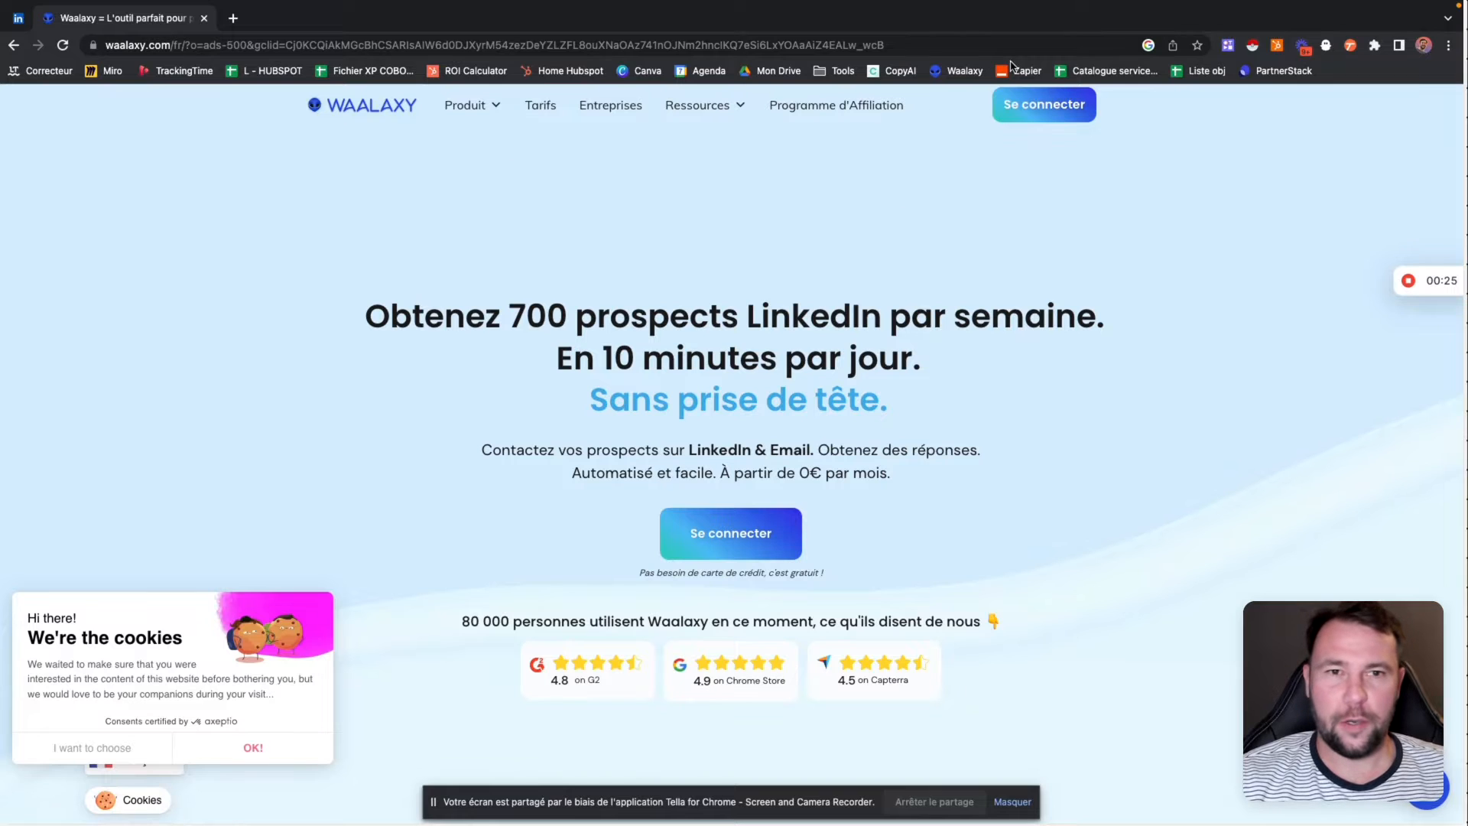
Log in to the Waalaxy app, go to the campaign list and start a new campaign by browsing all sequences.
{"action": "left_click", "coordinate": [1041, 112]}
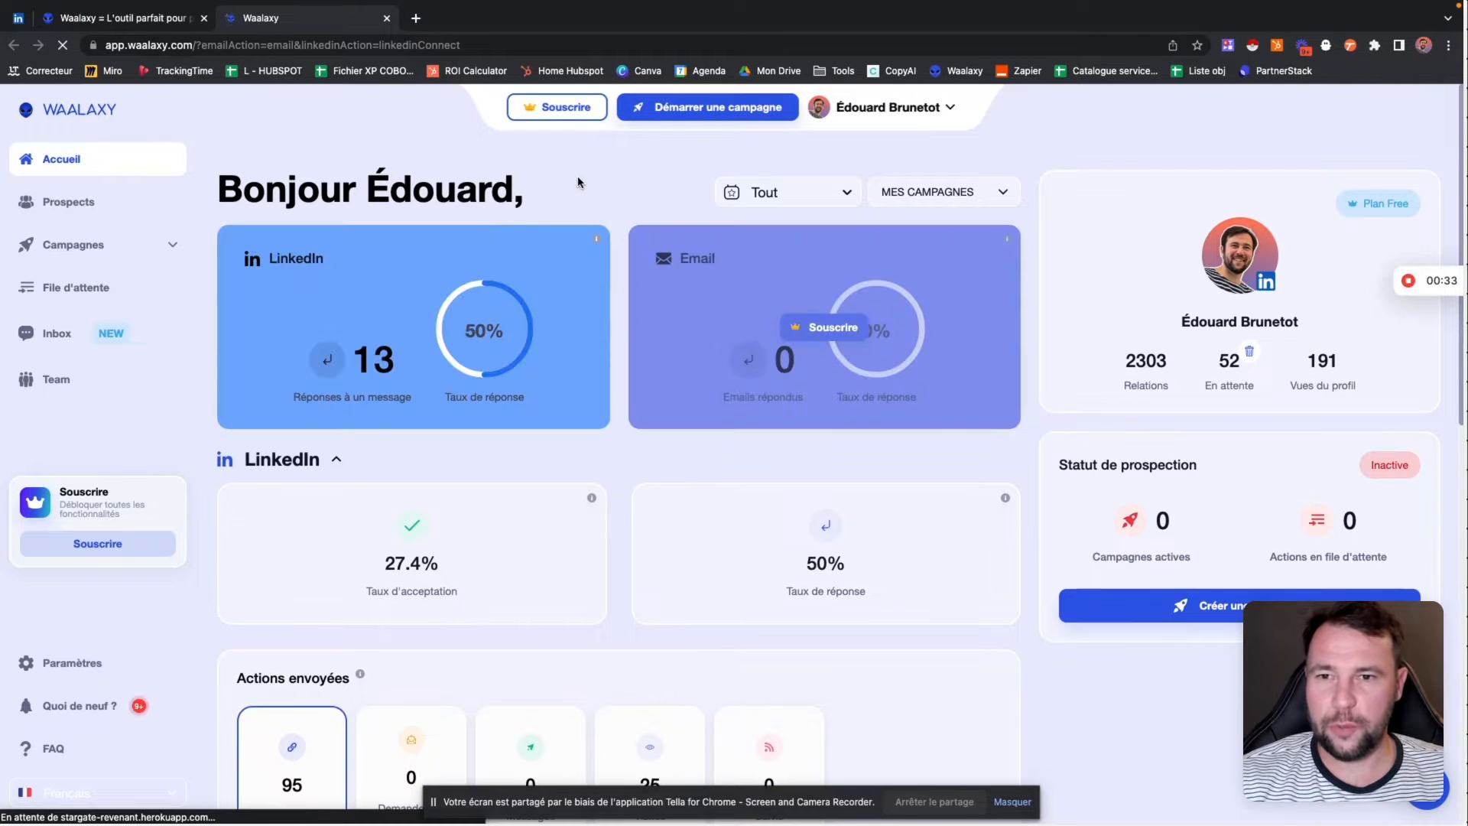
{"action": "left_click", "coordinate": [96, 244]}
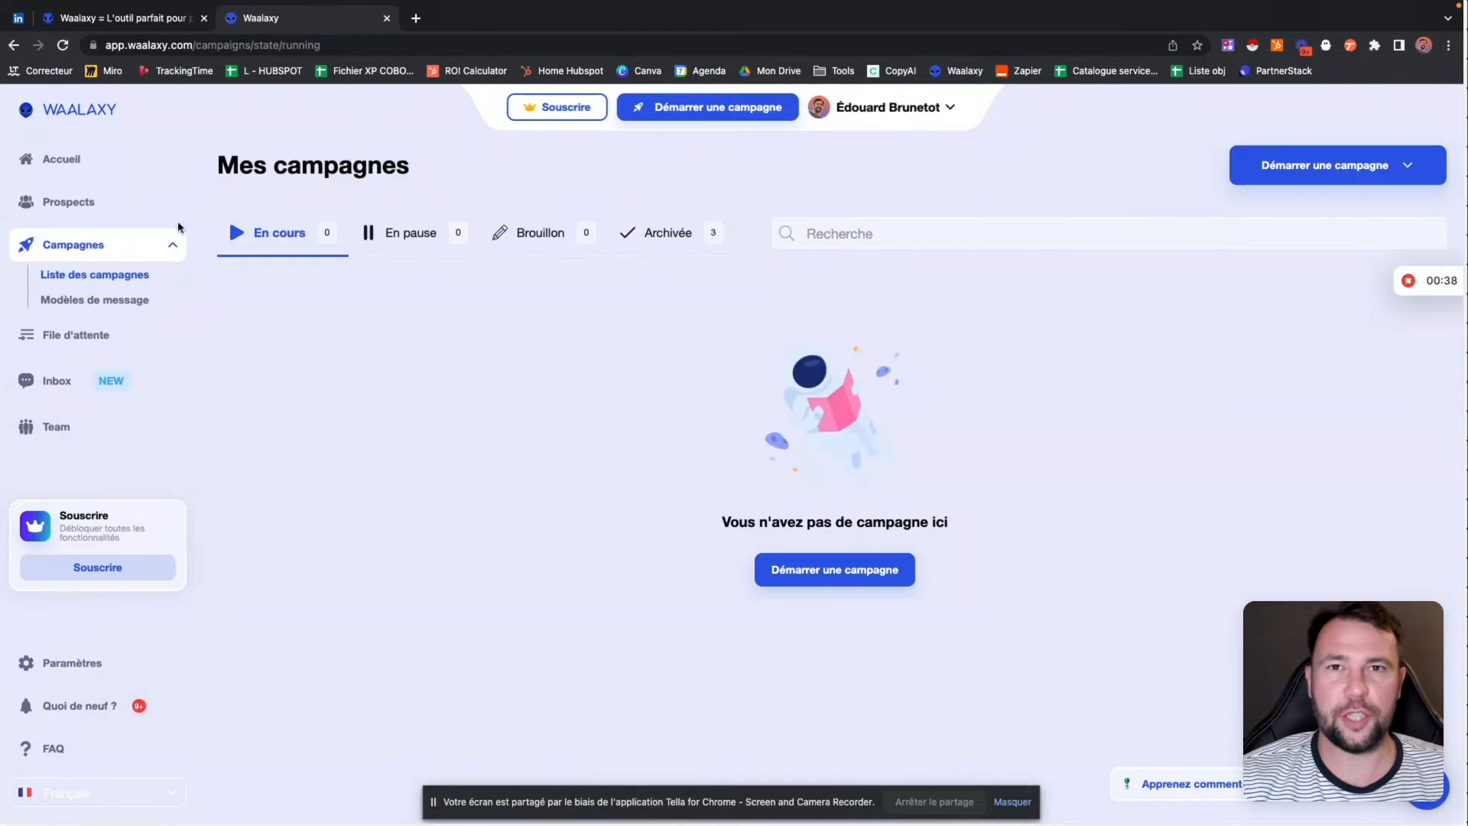
{"action": "left_click", "coordinate": [698, 114]}
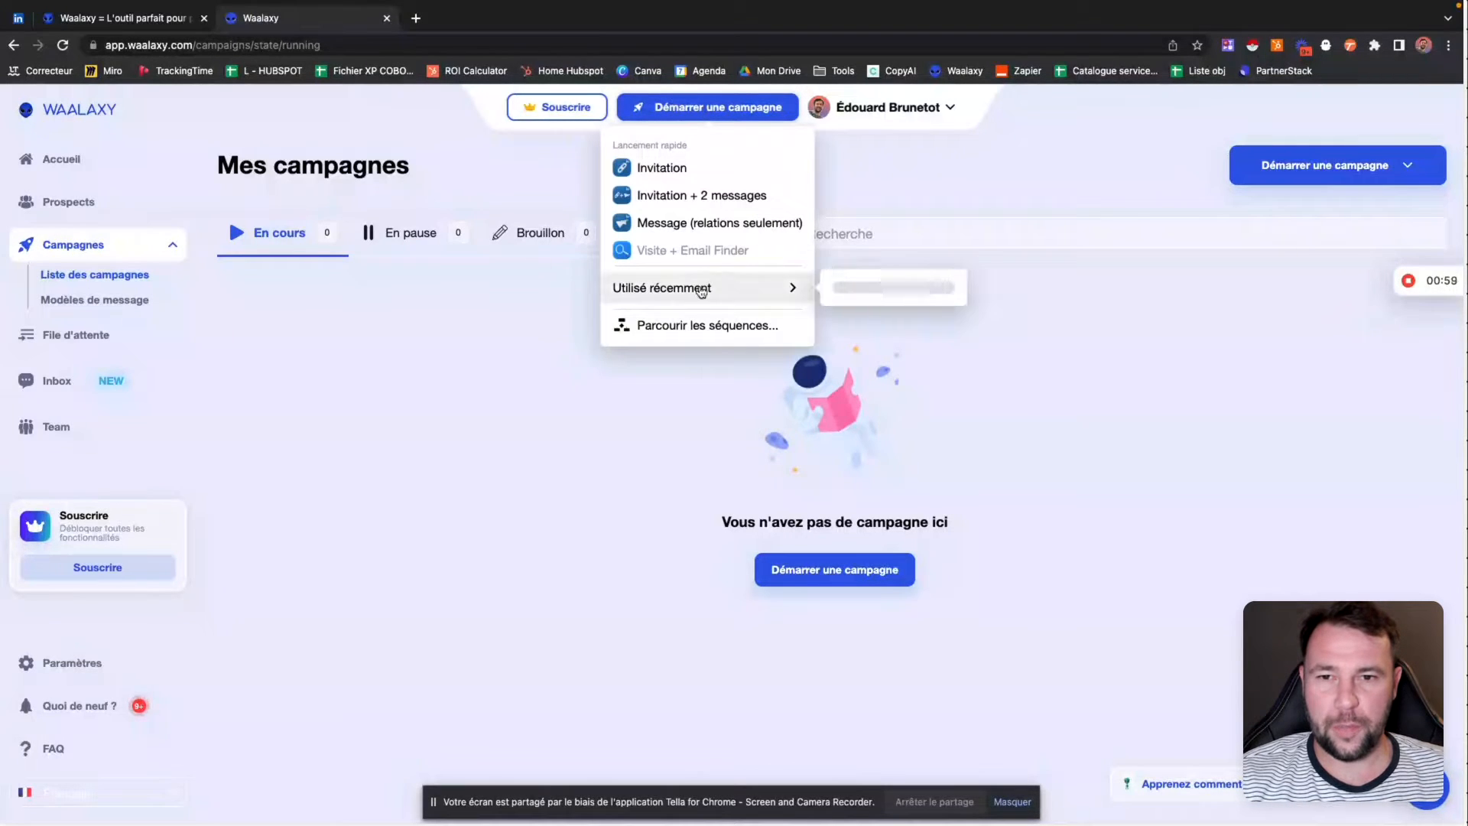
{"action": "left_click", "coordinate": [698, 327]}
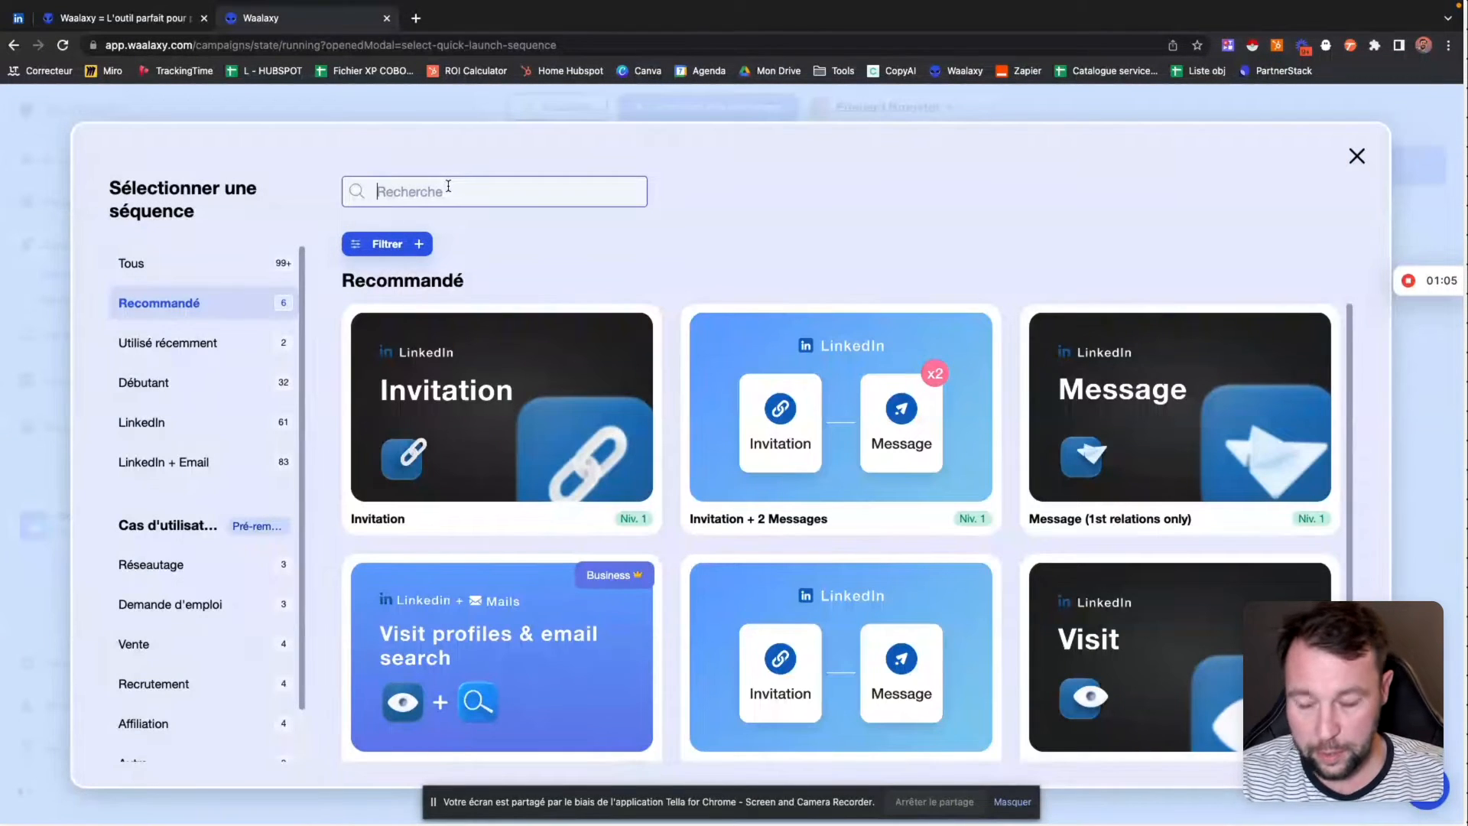
Search the sequence library for "crm", look through the CRM sequences and select Visit + CRM Sync.
{"action": "type", "text": "crm"}
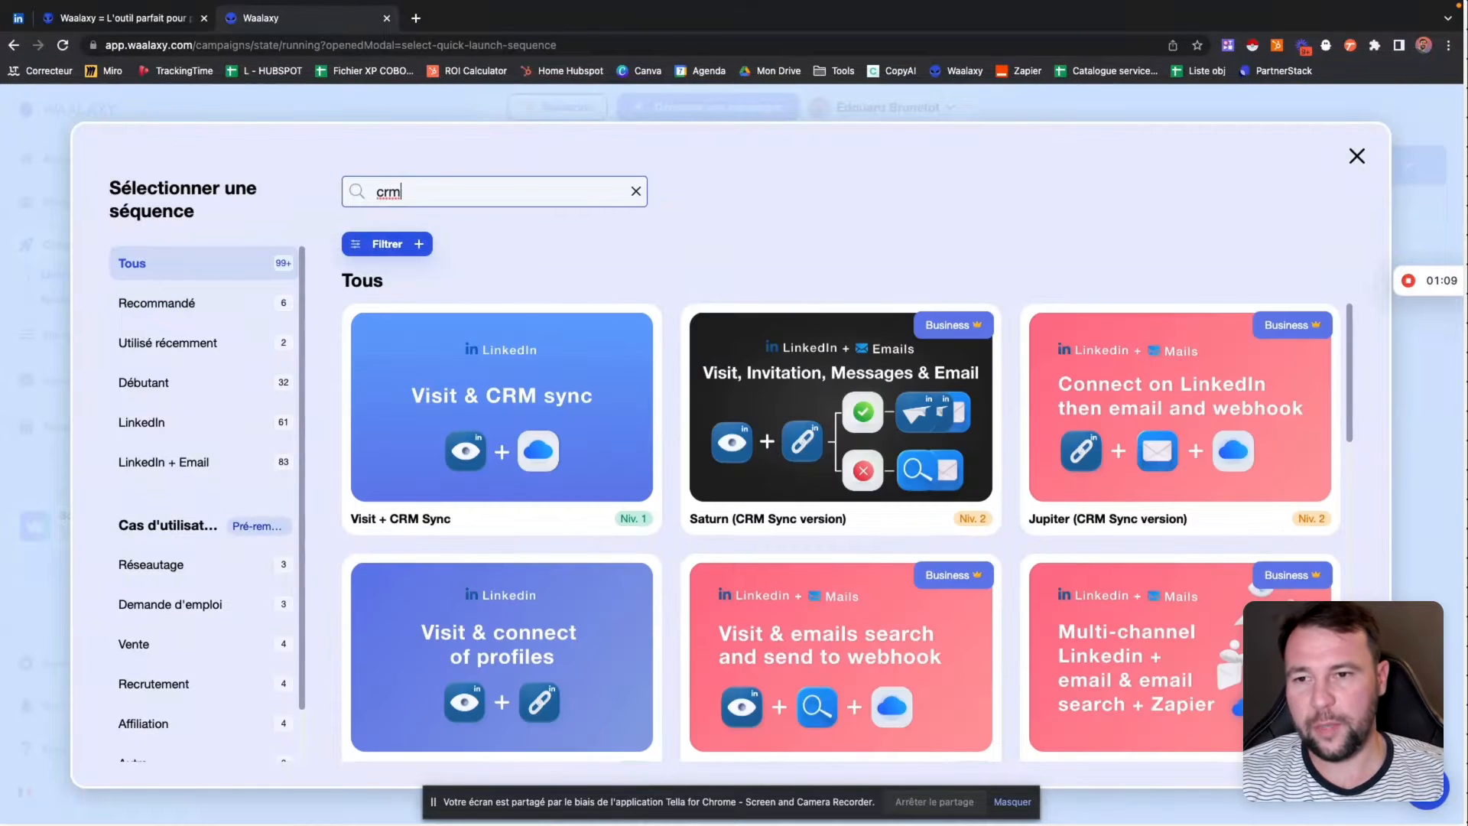
{"action": "left_click", "coordinate": [777, 238]}
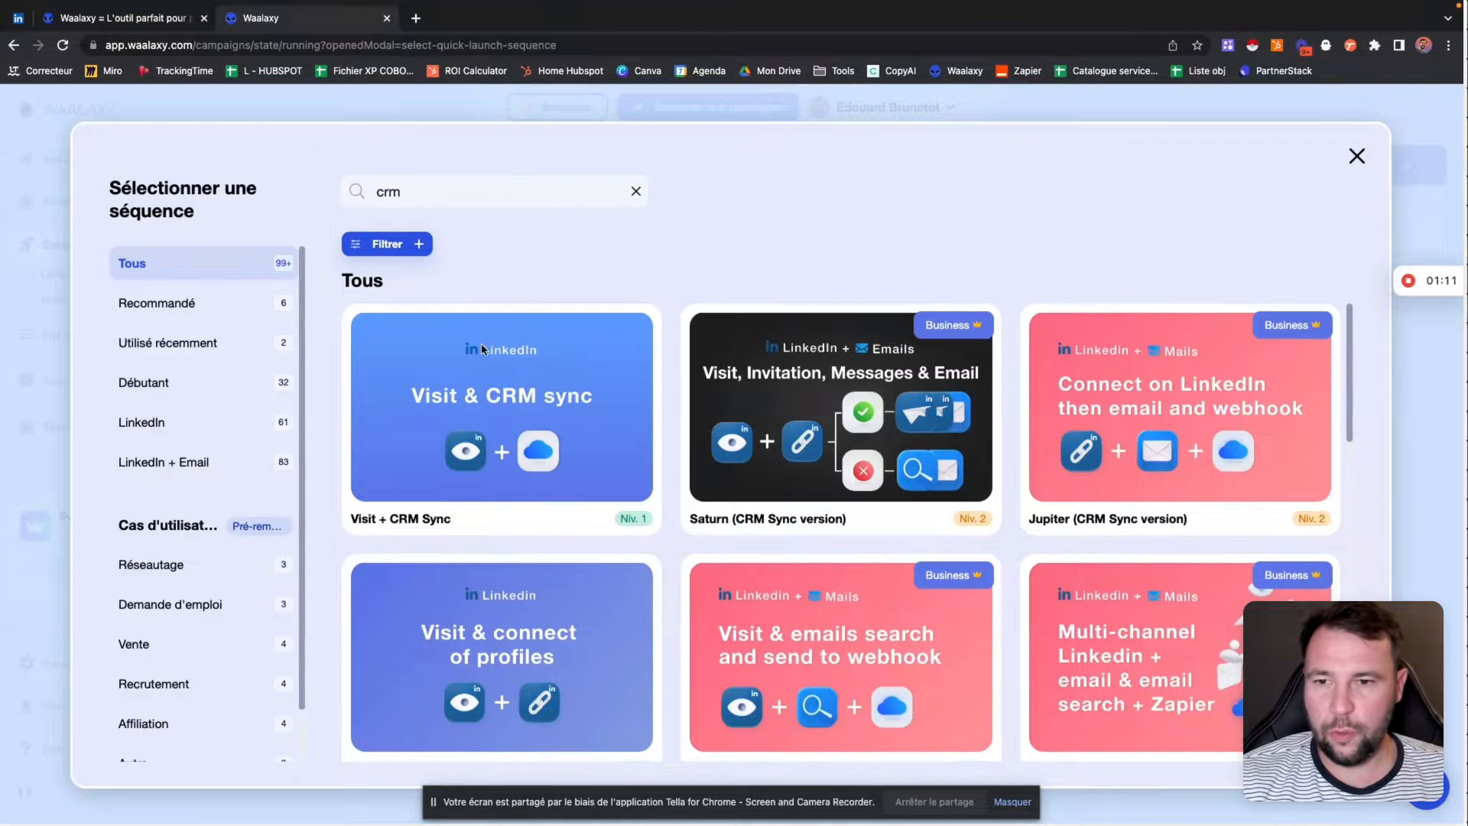
{"action": "mouse_move", "coordinate": [514, 380]}
{"action": "scroll", "coordinate": [505, 382], "scroll_direction": "down", "scroll_amount": 1}
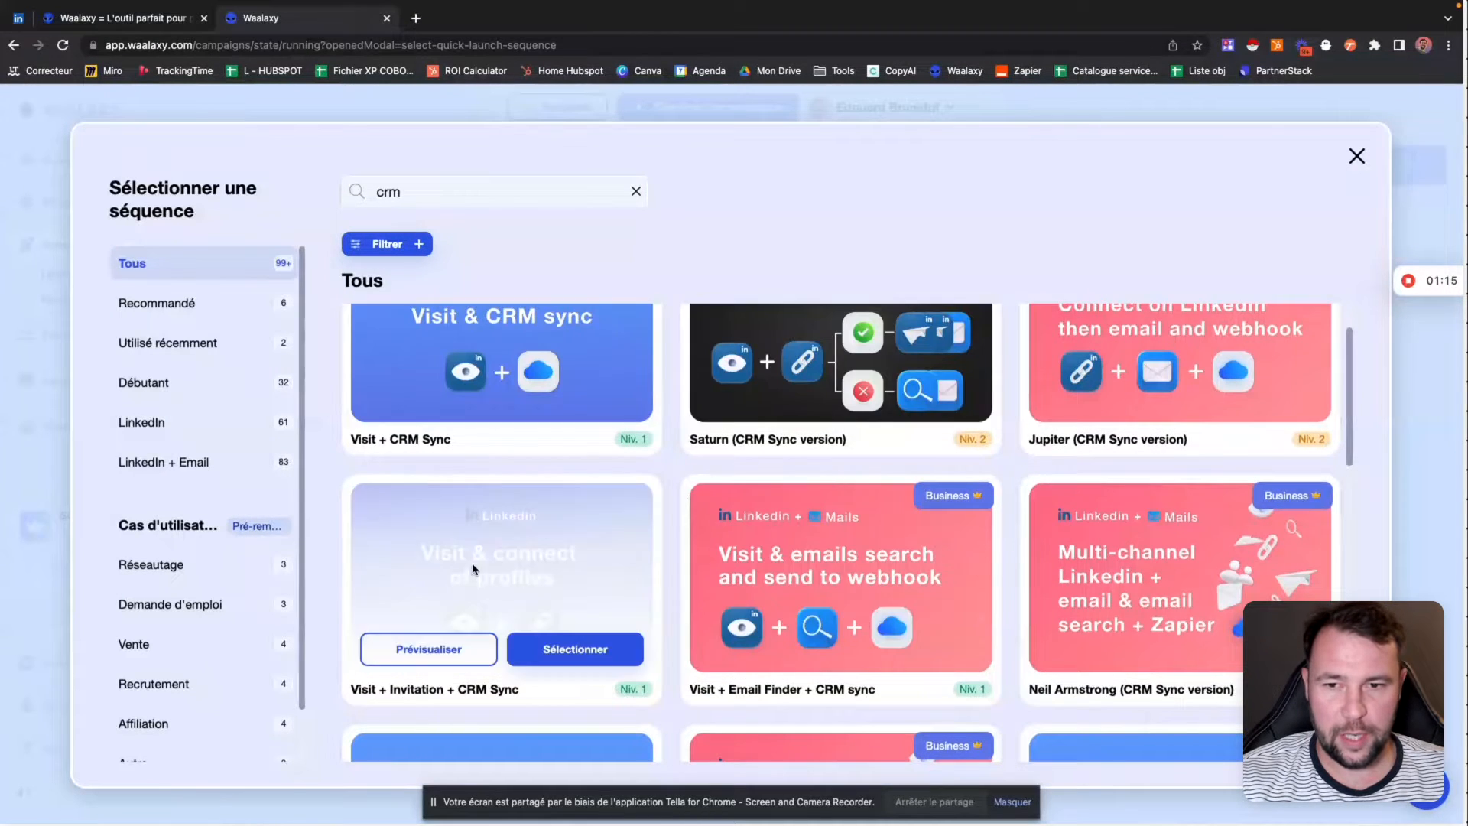
{"action": "scroll", "coordinate": [986, 550], "scroll_direction": "down", "scroll_amount": 2}
{"action": "scroll", "coordinate": [994, 573], "scroll_direction": "down", "scroll_amount": 6}
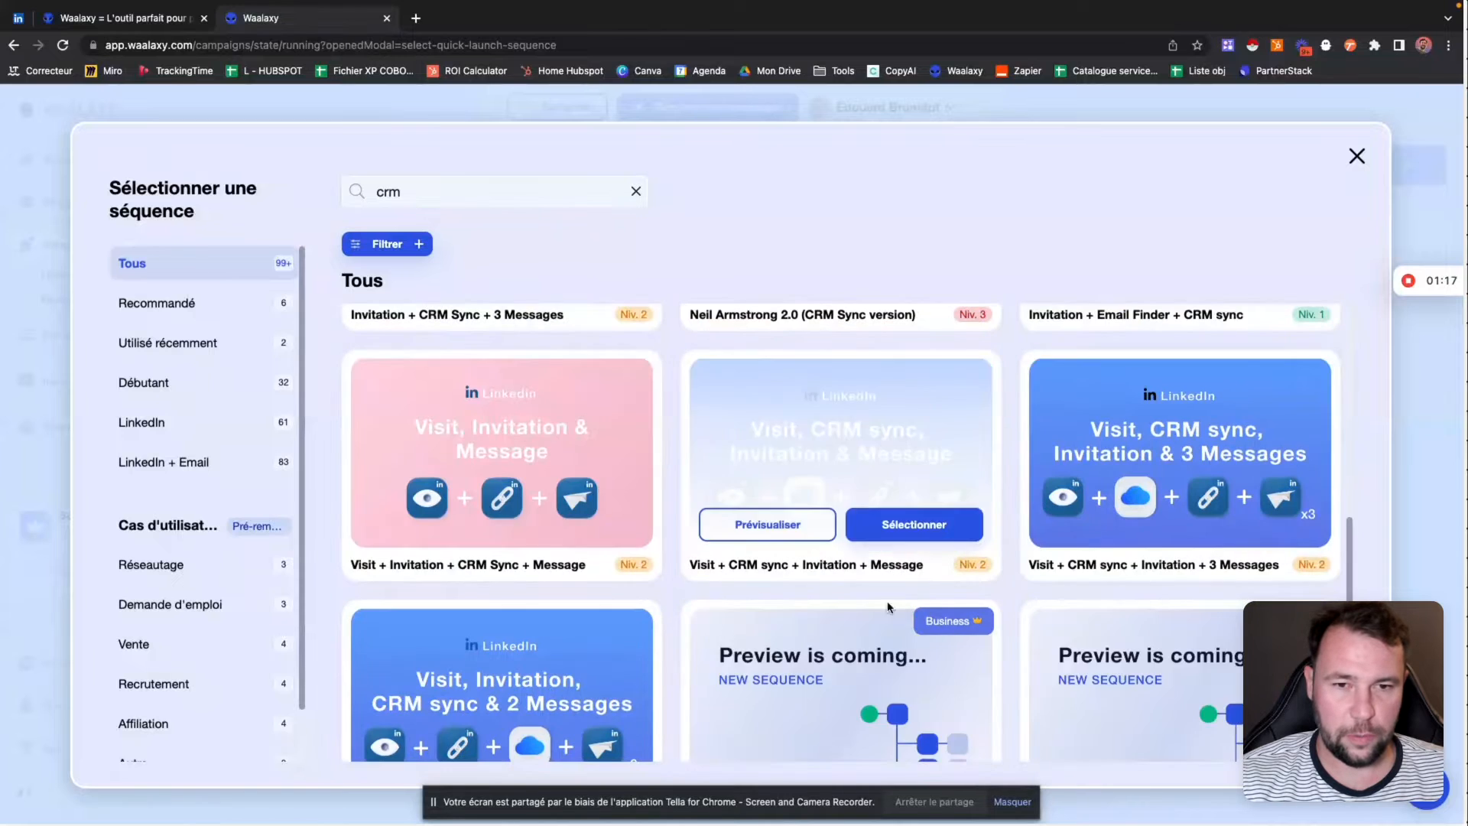
{"action": "scroll", "coordinate": [730, 533], "scroll_direction": "up", "scroll_amount": 9}
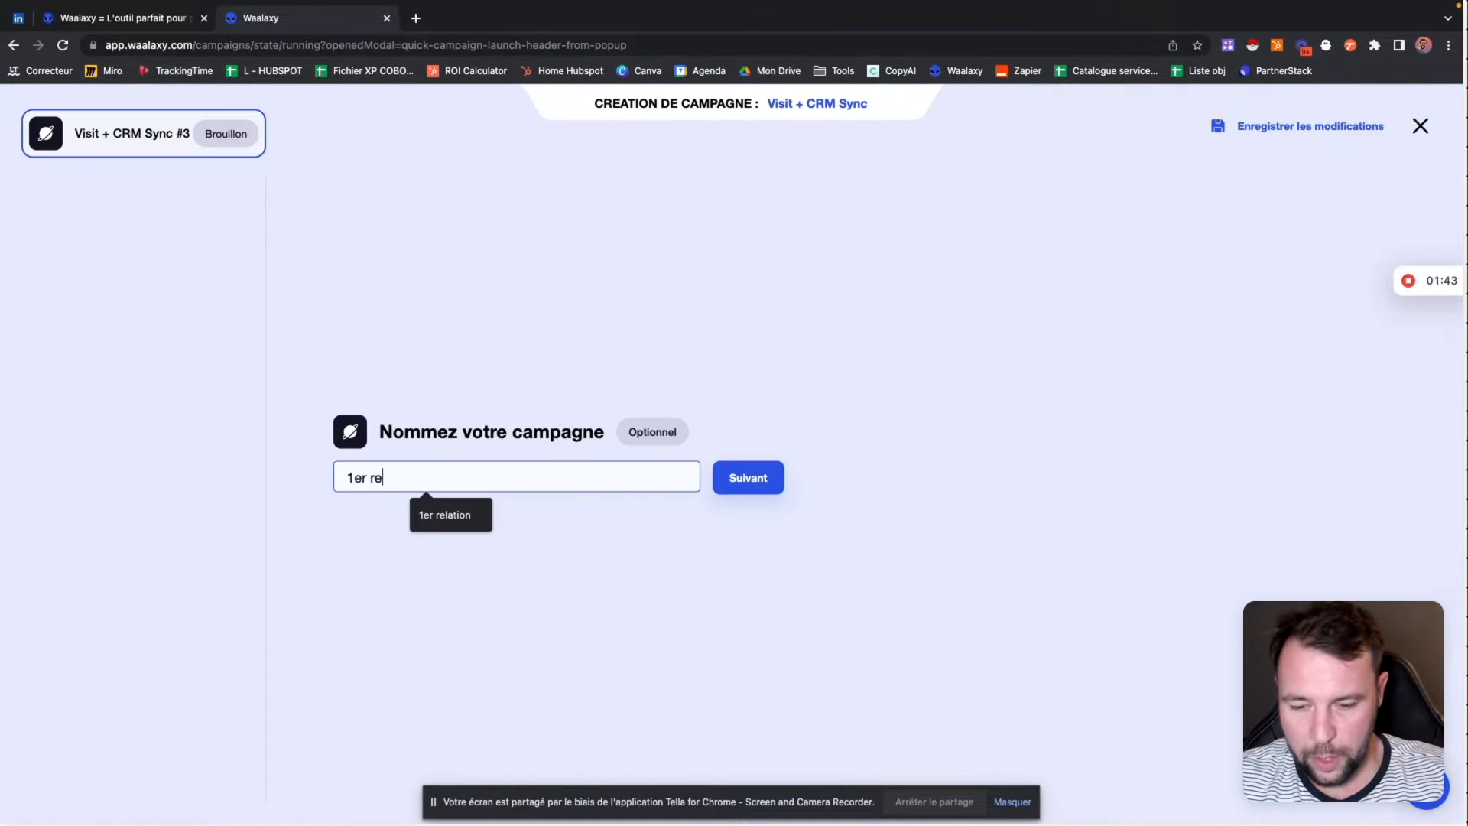
Name the campaign "1er relation Manager Hubspot" and continue to adding prospects.
{"action": "type", "text": "la"}
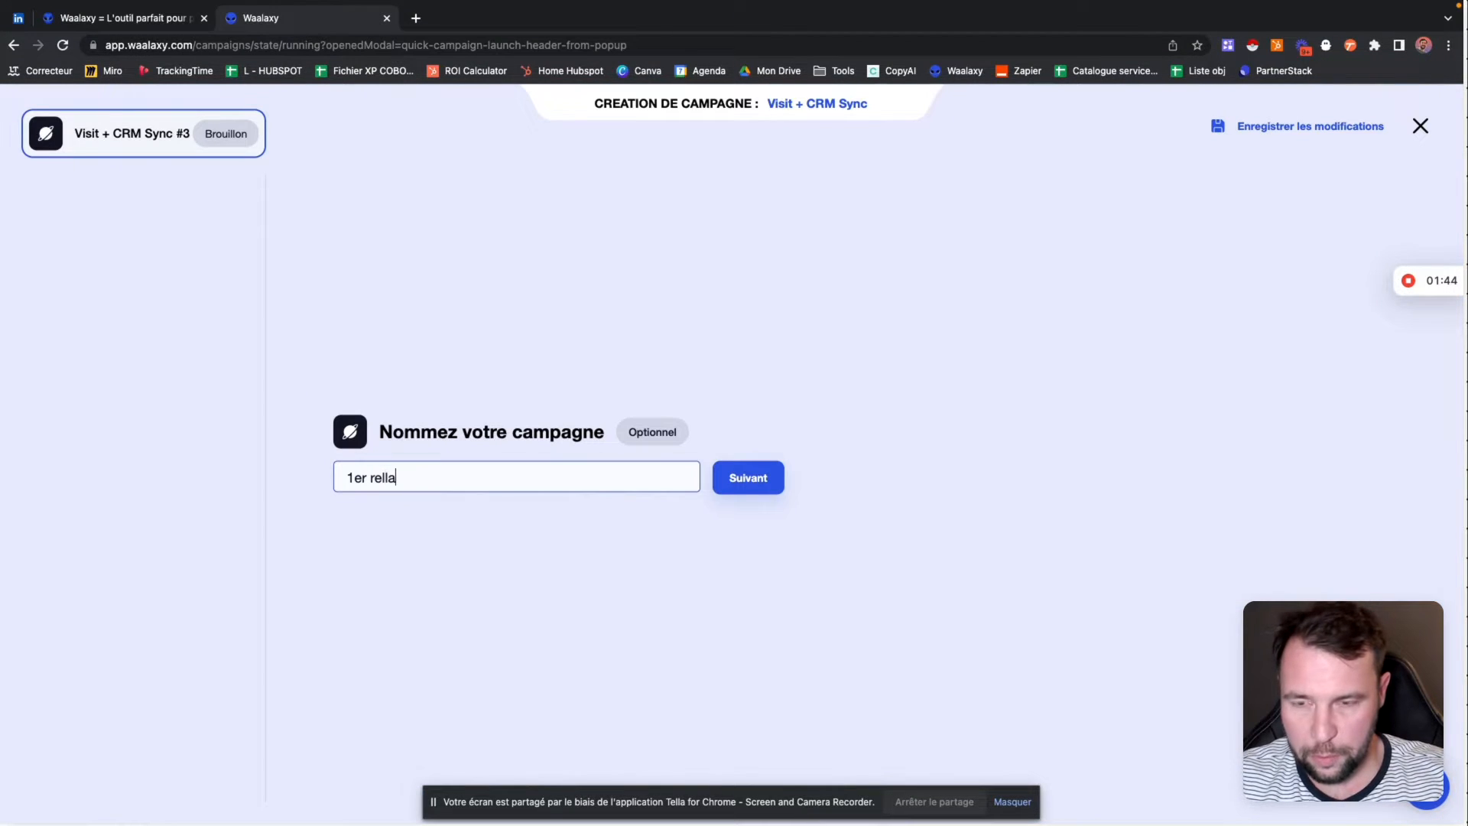
{"action": "key", "text": "BackSpace"}
{"action": "key", "text": "BackSpace"}
{"action": "type", "text": "ation Hubspot"}
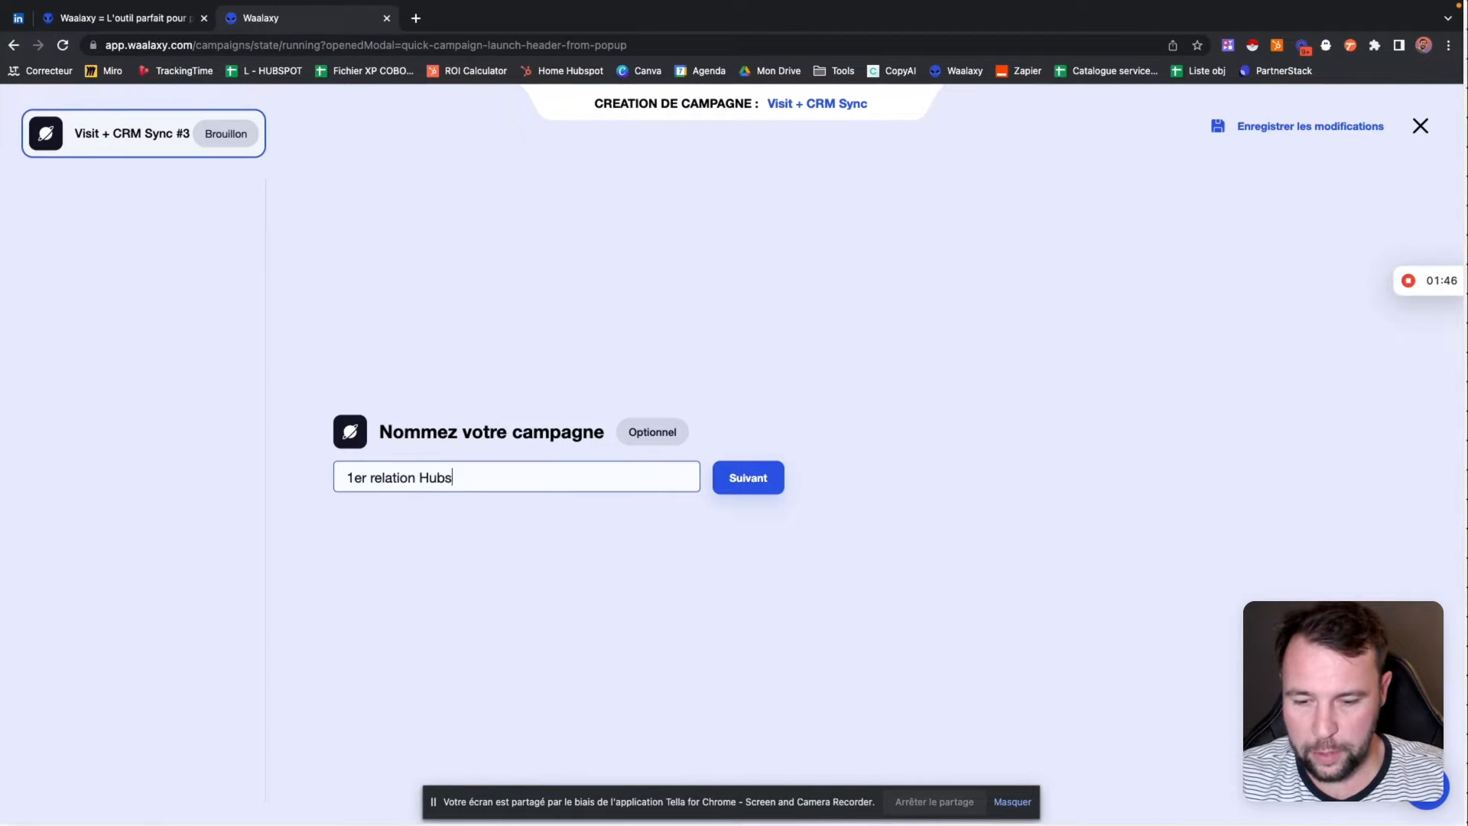
{"action": "left_click", "coordinate": [419, 478]}
{"action": "type", "text": "Manager"}
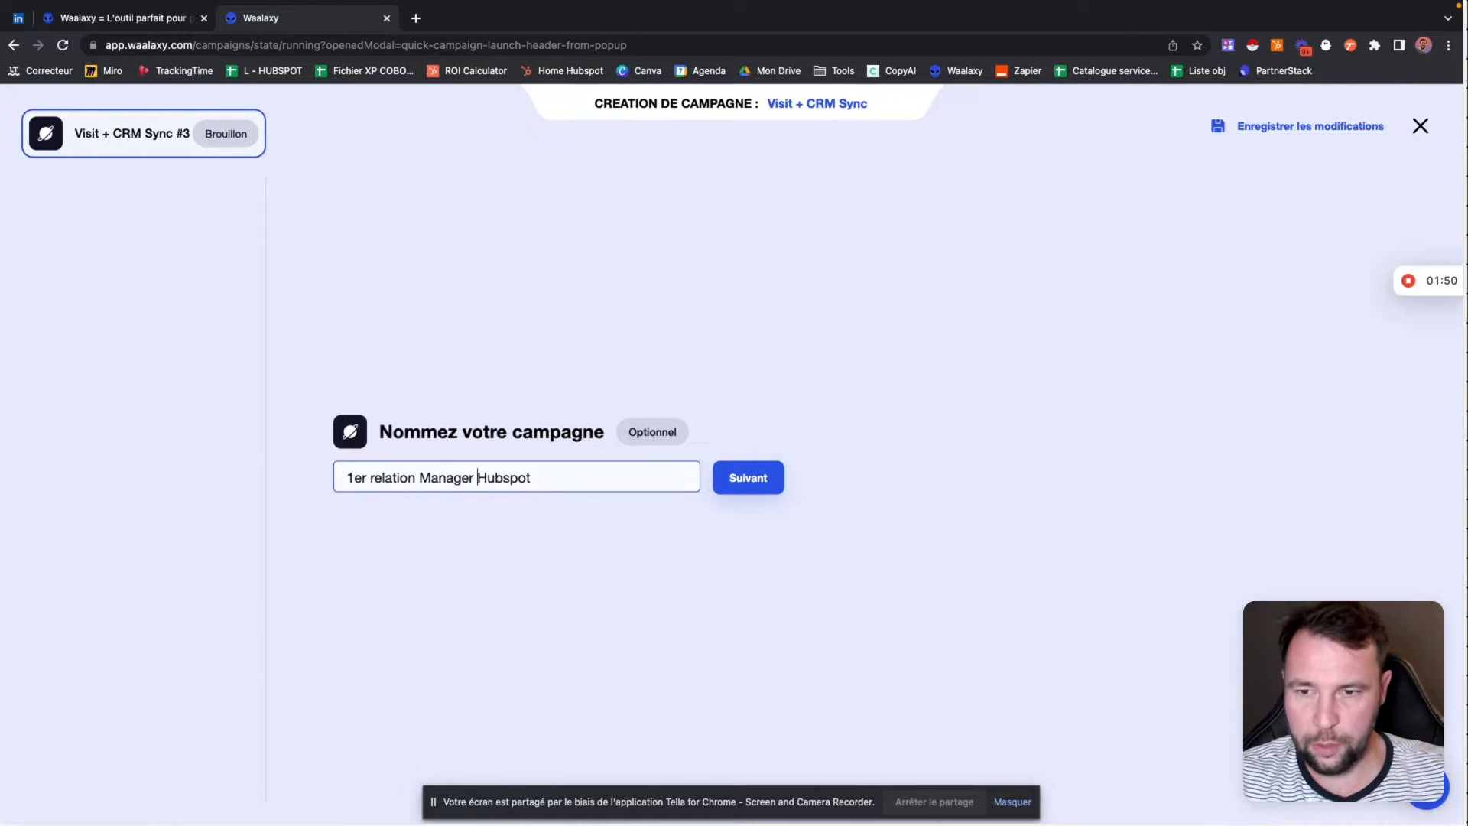
{"action": "left_click", "coordinate": [763, 481]}
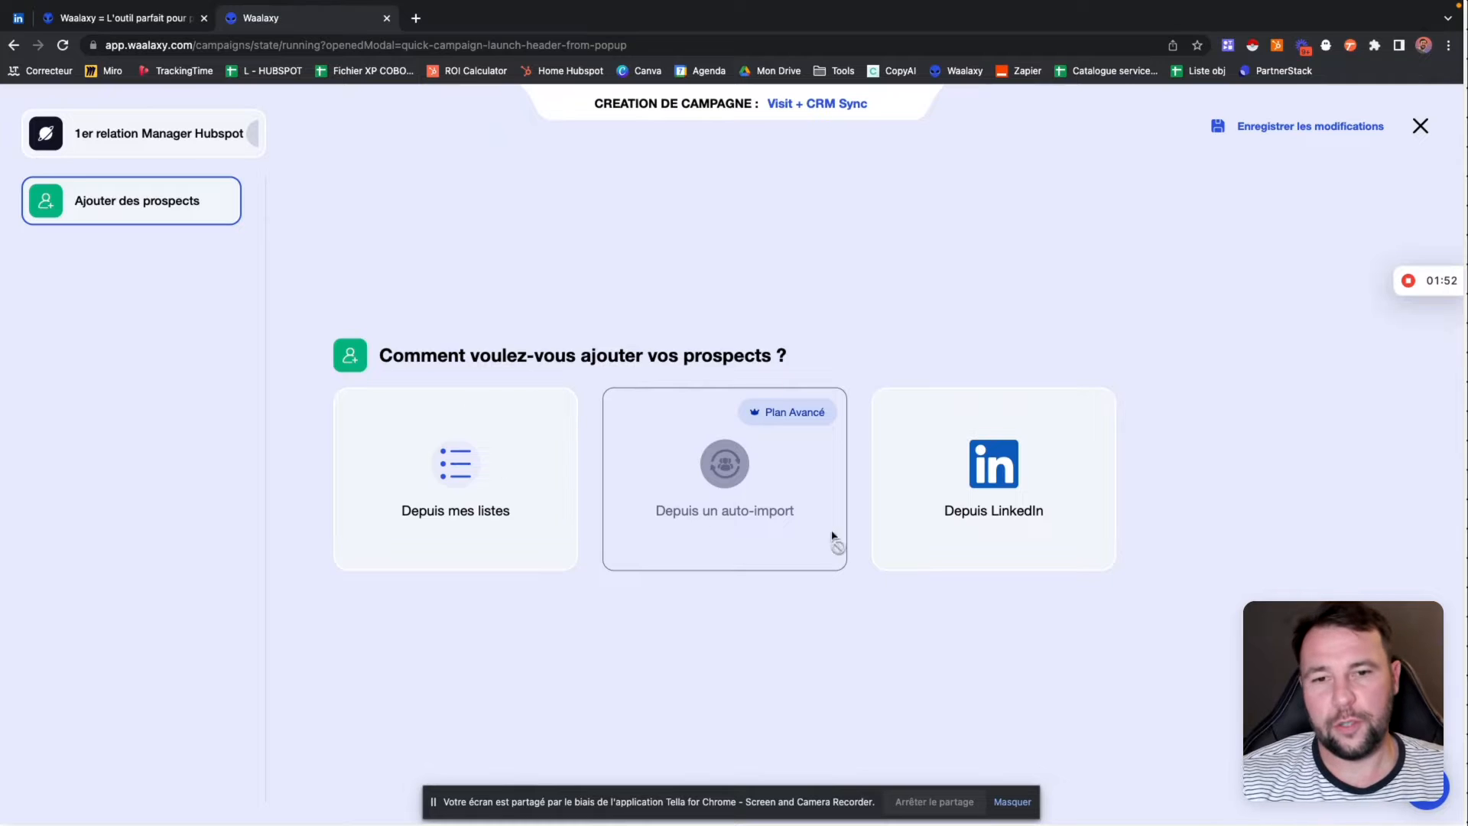
Choose LinkedIn as the prospect source, open a LinkedIn people search and reset its preset filters.
{"action": "left_click", "coordinate": [998, 479]}
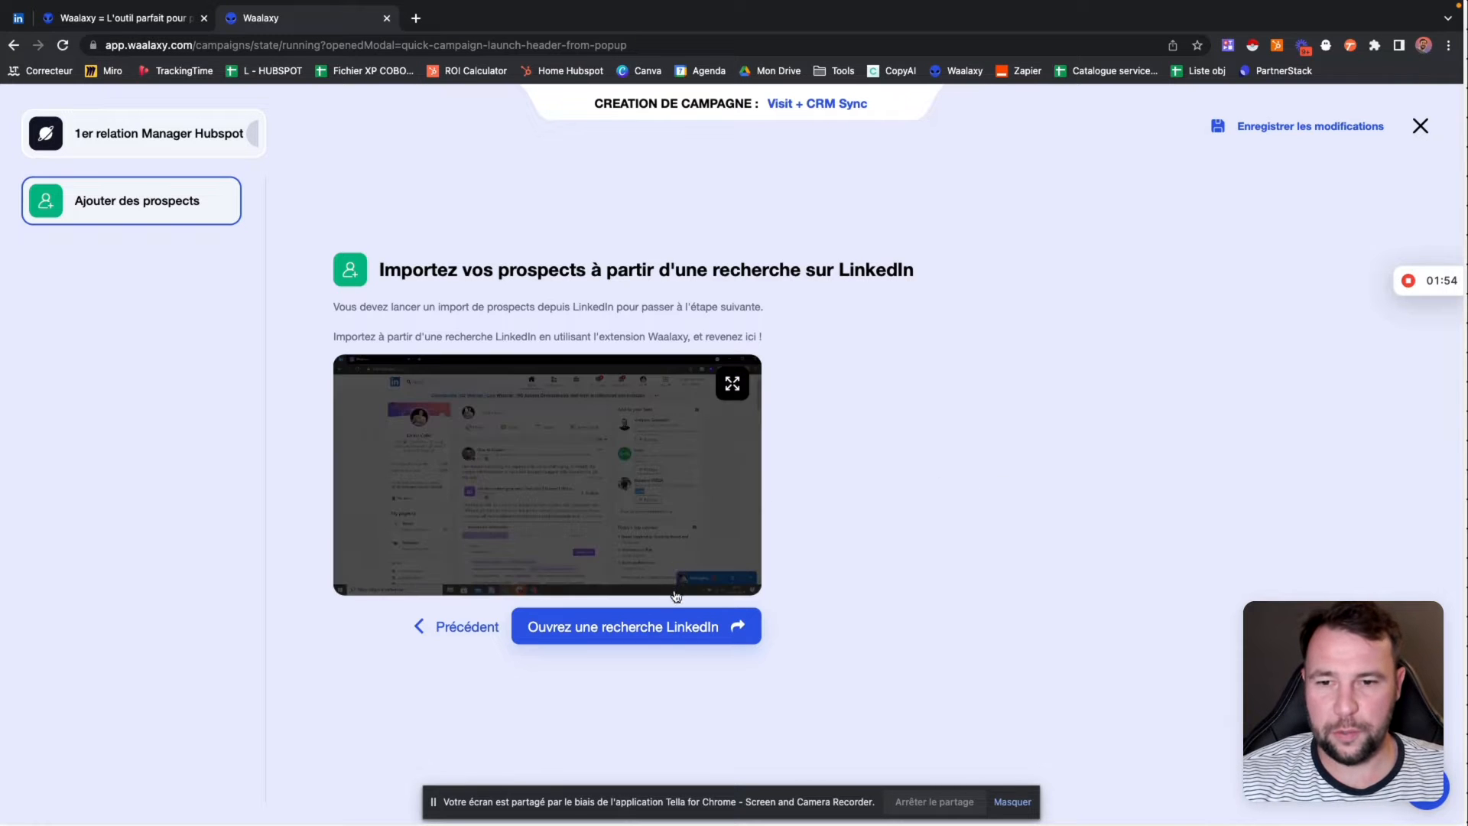
{"action": "left_click", "coordinate": [678, 627]}
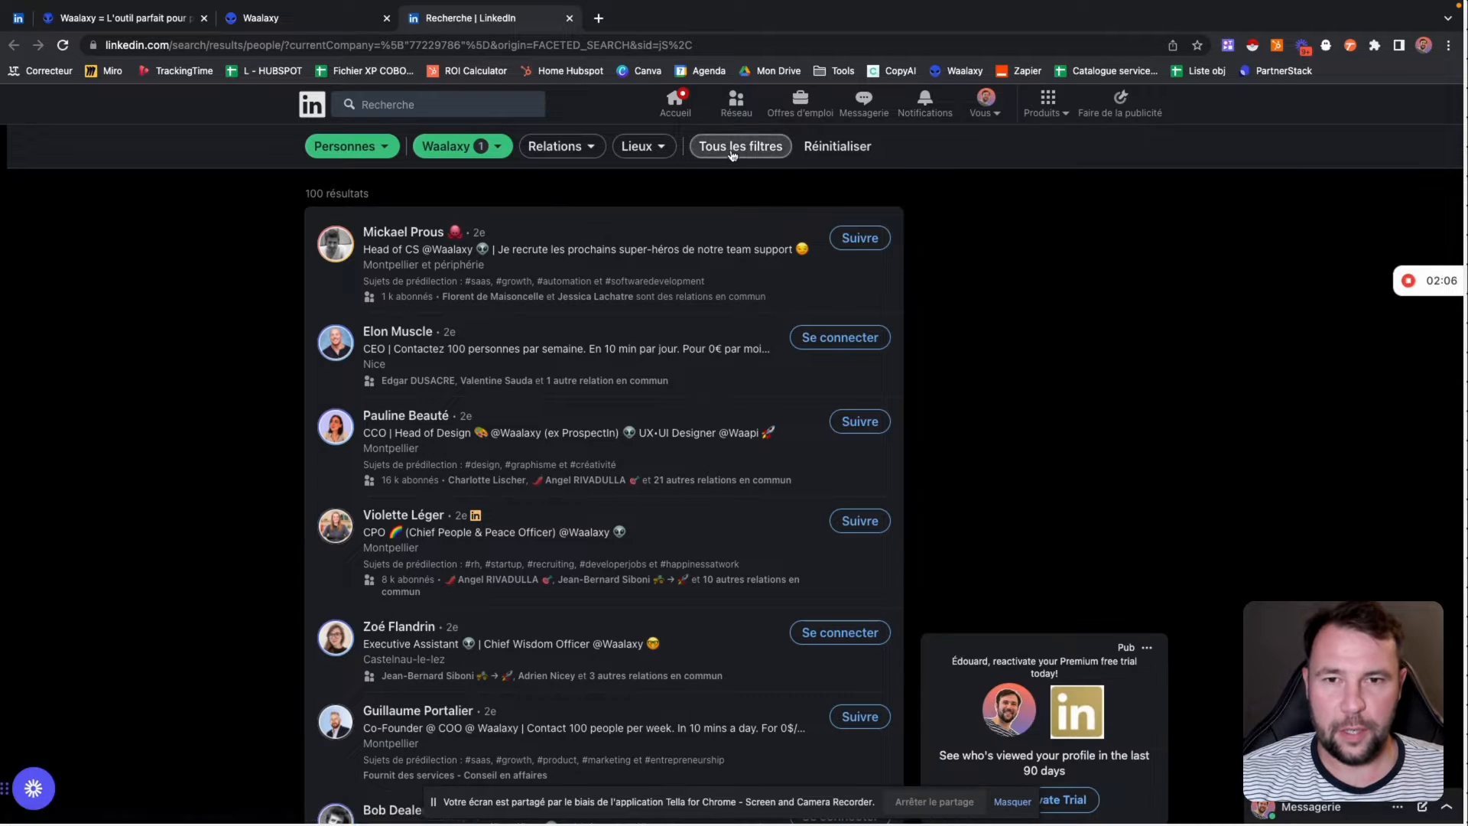
{"action": "left_click", "coordinate": [836, 147]}
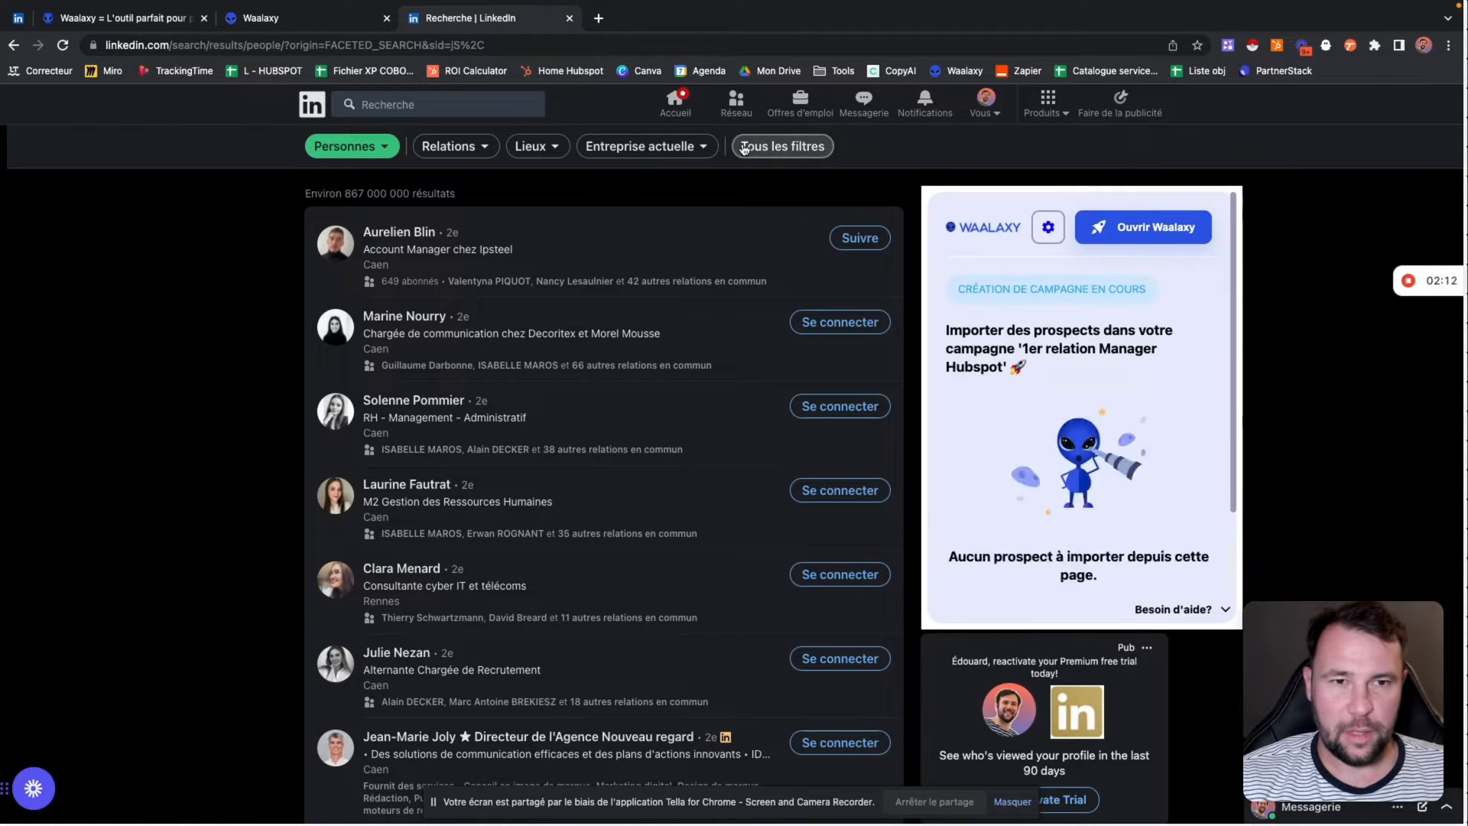
Filter the LinkedIn people search by the job title keyword "manager" and show the results.
{"action": "left_click", "coordinate": [796, 149]}
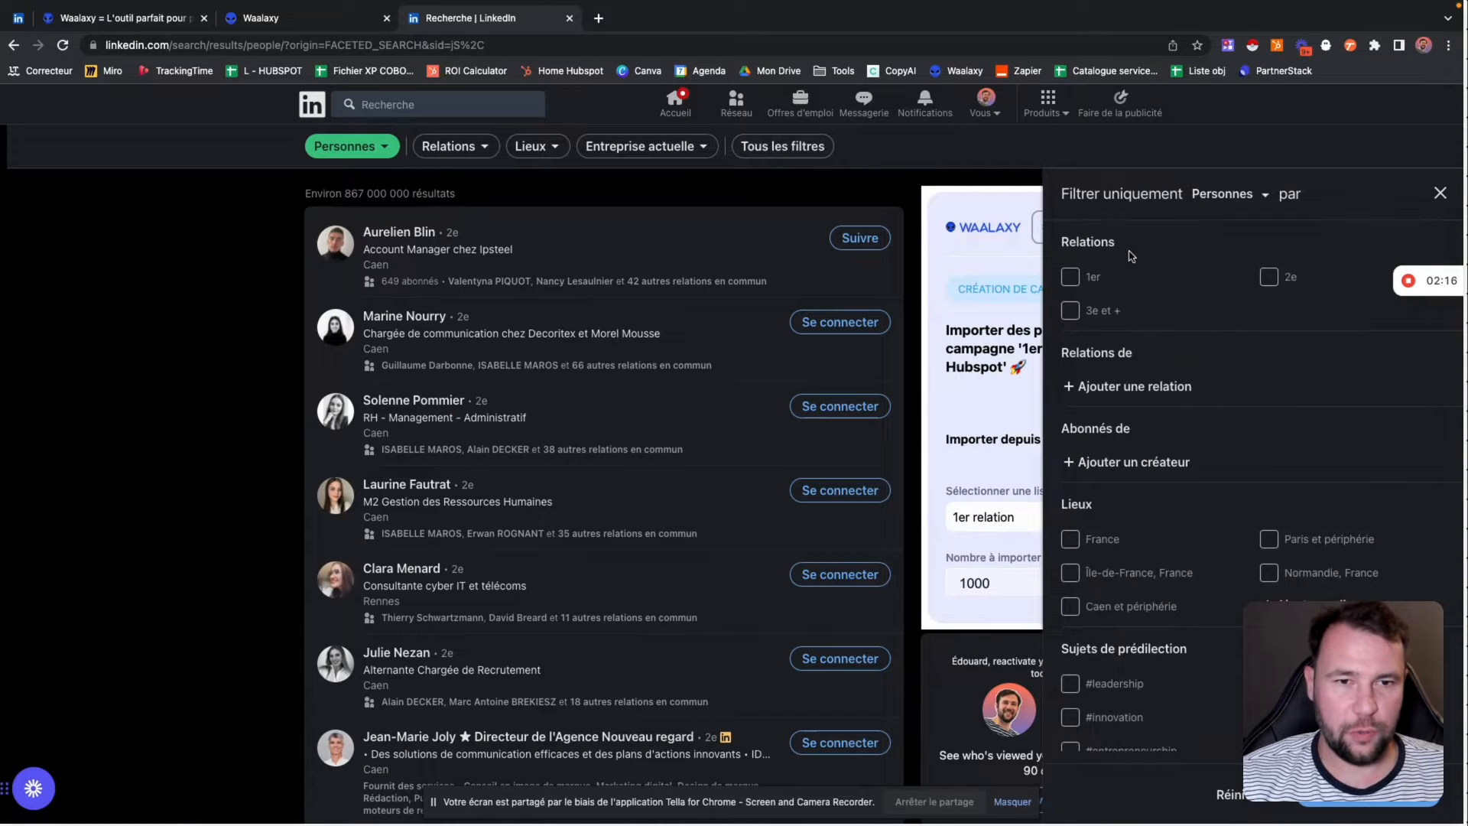
{"action": "left_click", "coordinate": [1069, 278]}
{"action": "scroll", "coordinate": [1208, 359], "scroll_direction": "down", "scroll_amount": 3}
{"action": "scroll", "coordinate": [1207, 450], "scroll_direction": "down", "scroll_amount": 2}
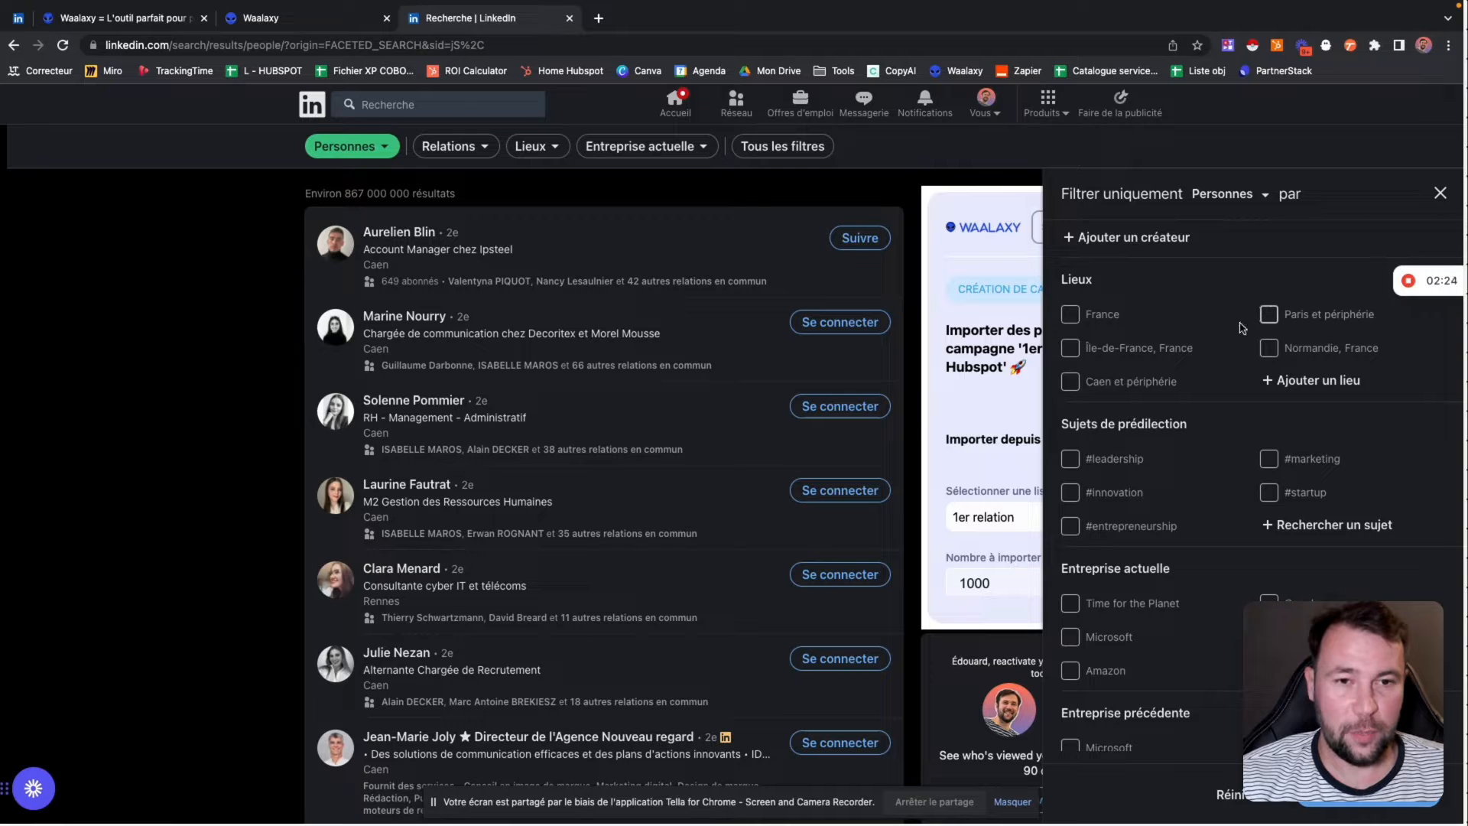
{"action": "scroll", "coordinate": [1154, 344], "scroll_direction": "down", "scroll_amount": 3}
{"action": "scroll", "coordinate": [1152, 346], "scroll_direction": "down", "scroll_amount": 15}
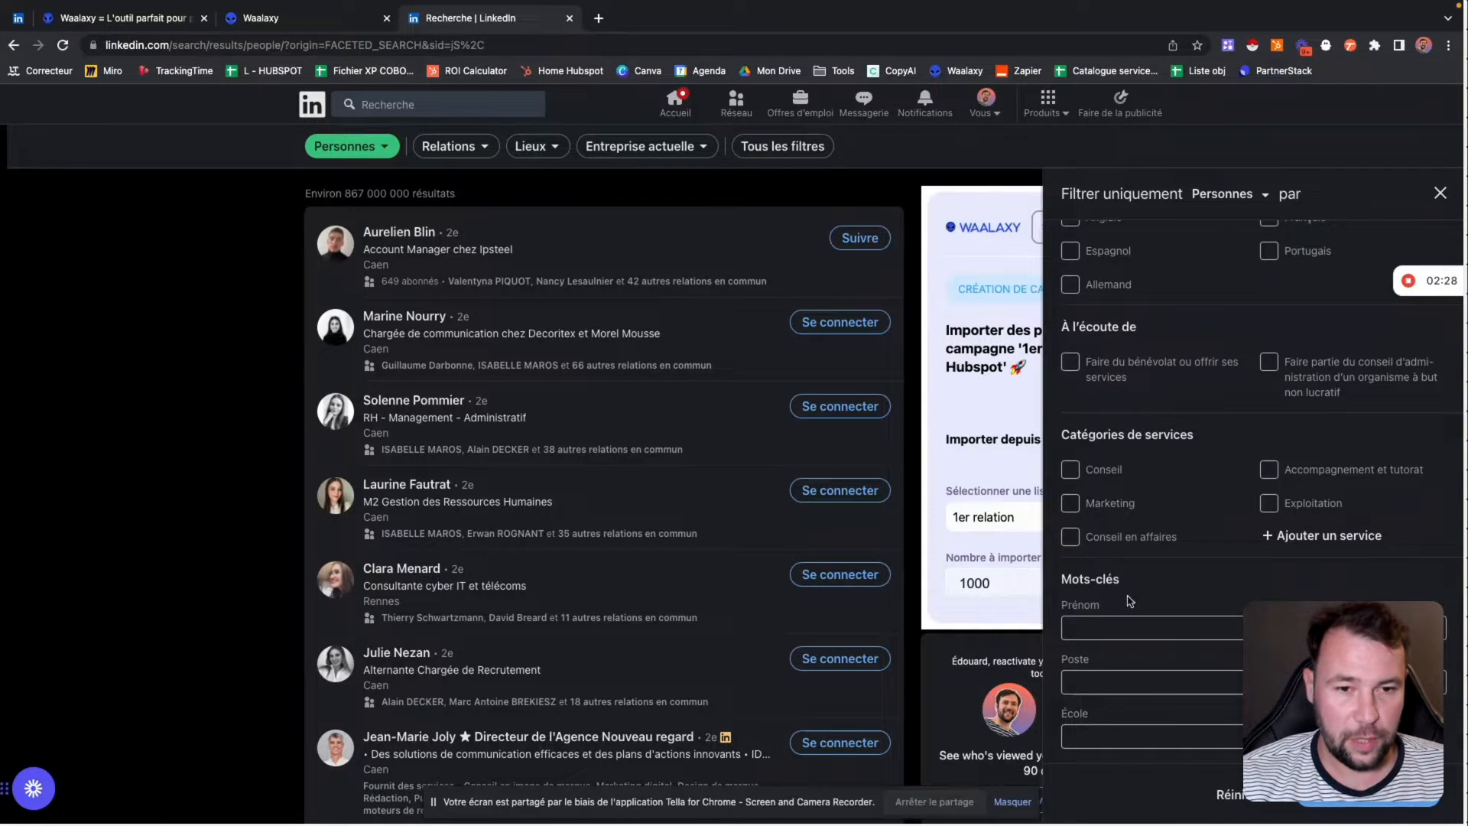
{"action": "left_click", "coordinate": [1121, 678]}
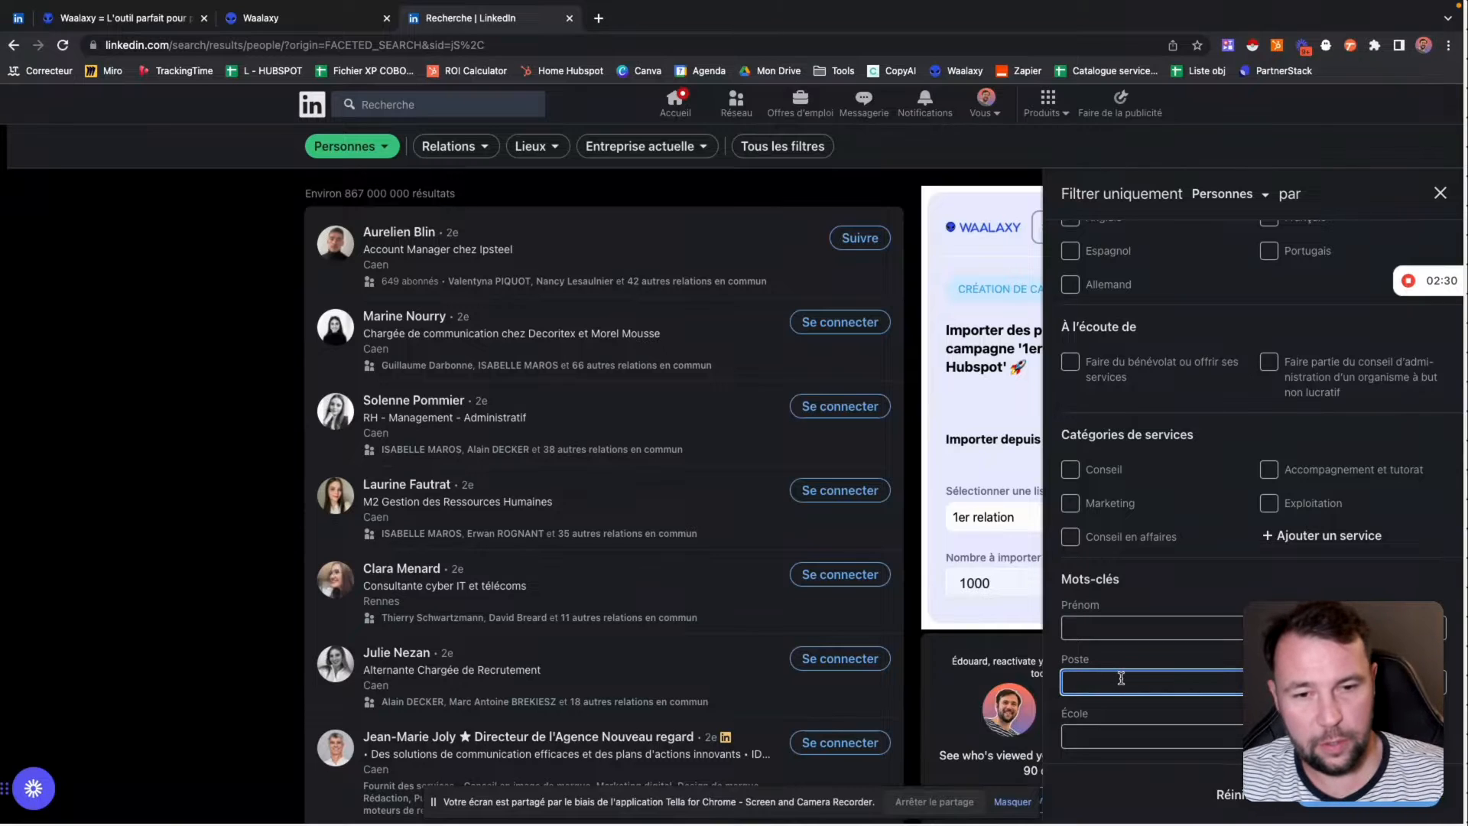
{"action": "type", "text": "Mana"}
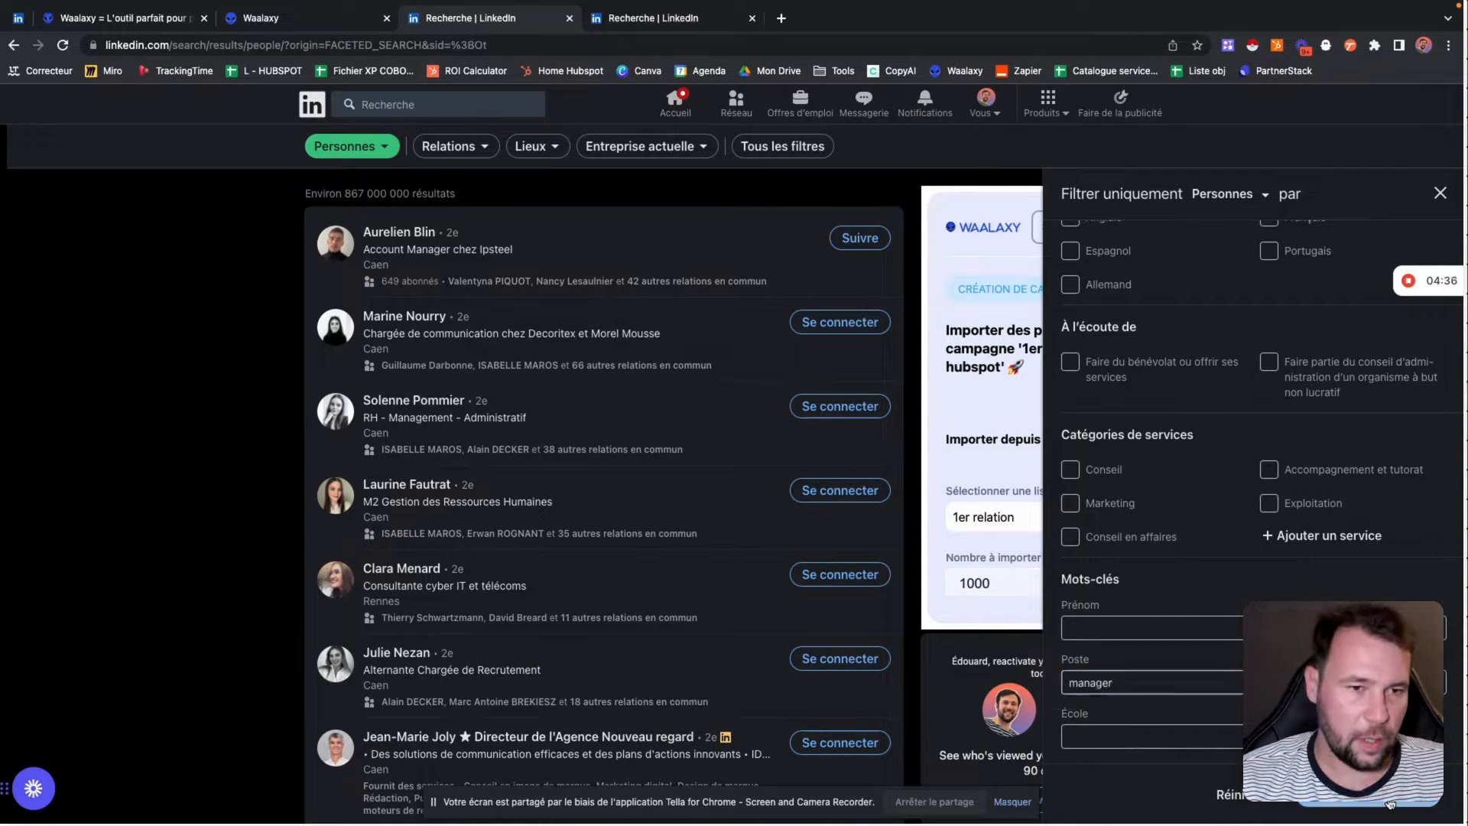
{"action": "key", "text": "Return"}
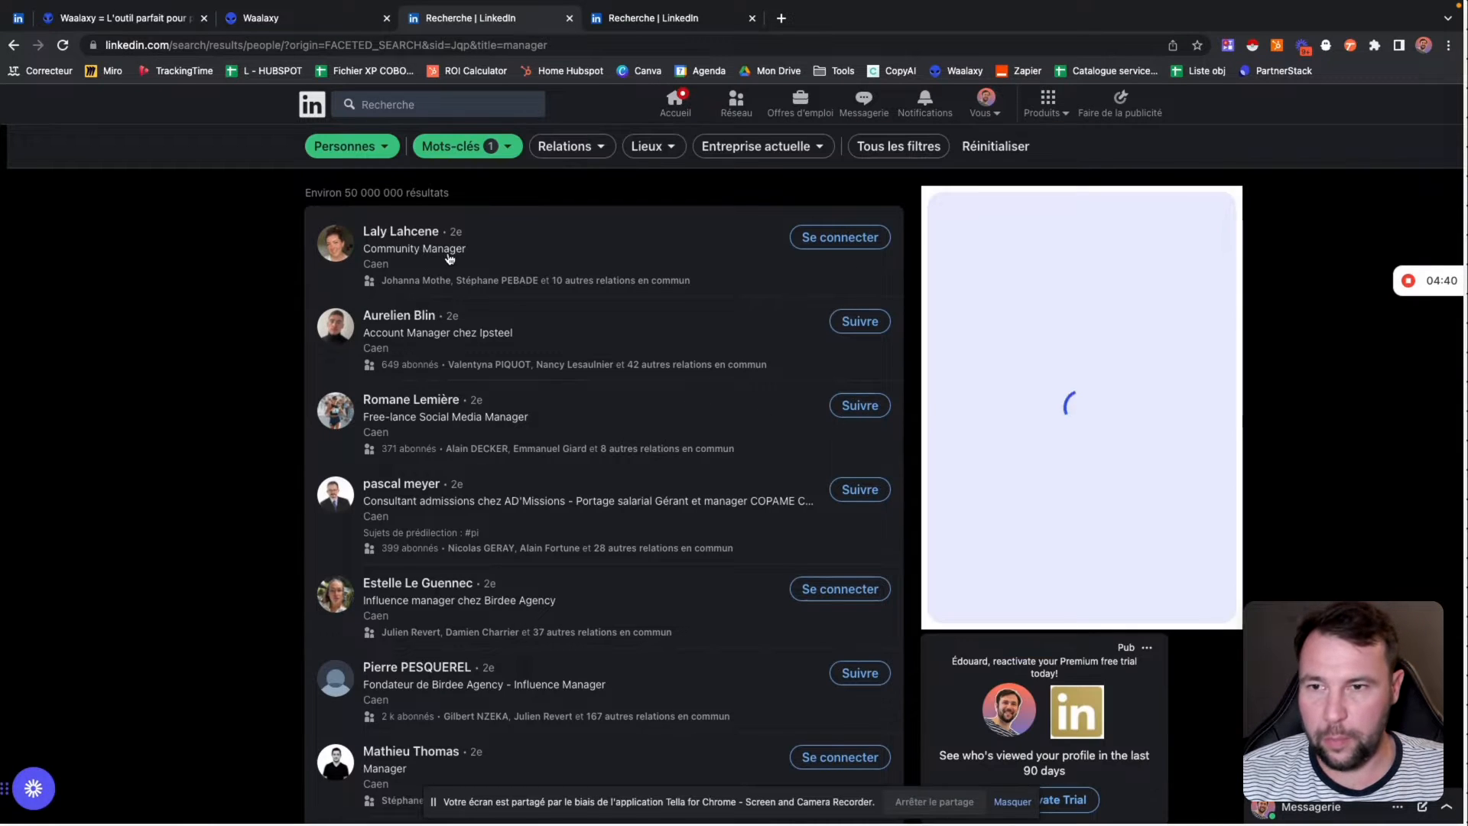
Review the manager results and narrow the people search to first-degree (1er) relations.
{"action": "scroll", "coordinate": [448, 259], "scroll_direction": "down", "scroll_amount": 3}
{"action": "scroll", "coordinate": [448, 259], "scroll_direction": "down", "scroll_amount": 2}
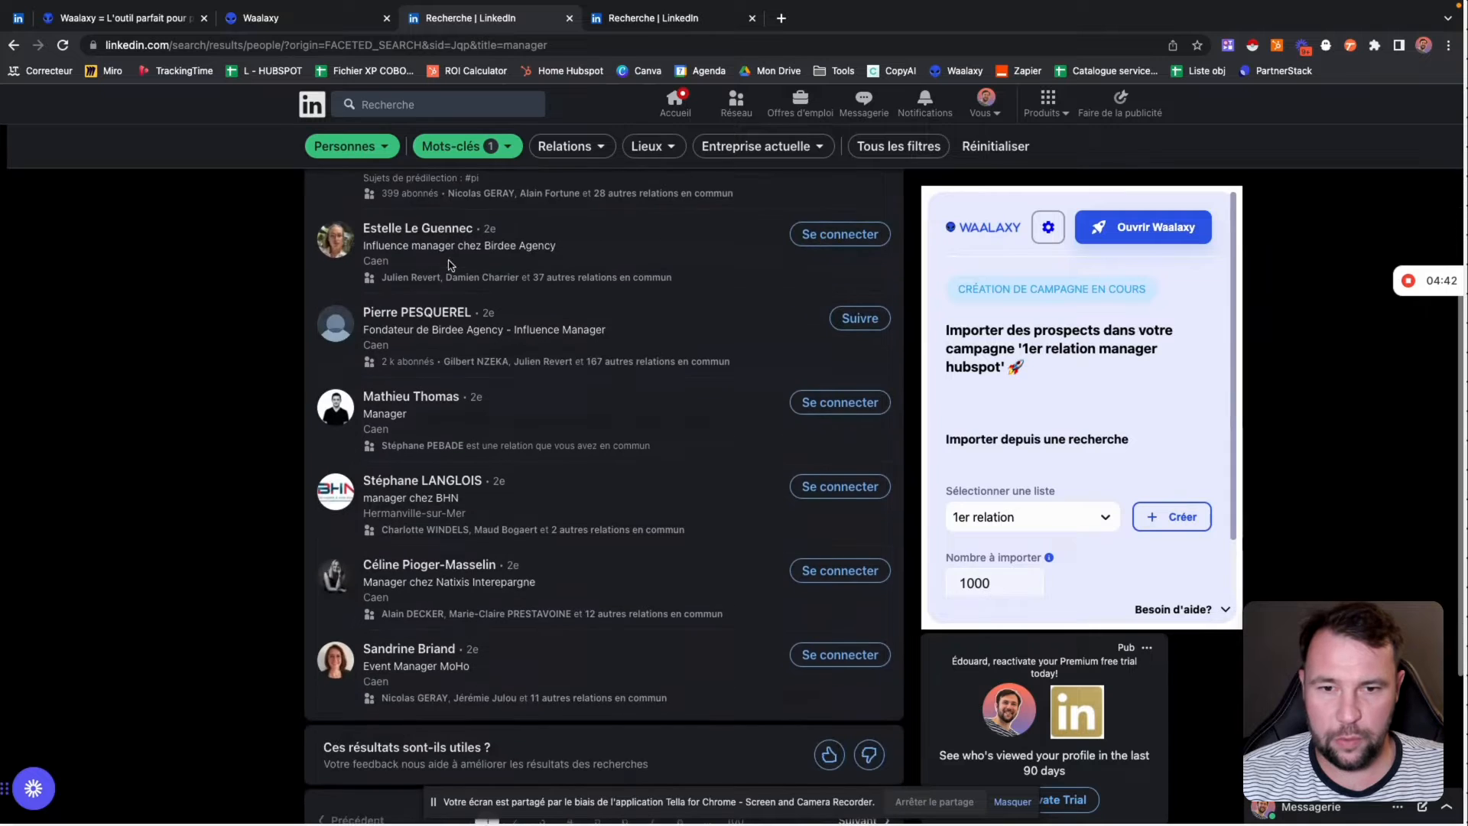
{"action": "scroll", "coordinate": [748, 537], "scroll_direction": "up", "scroll_amount": 5}
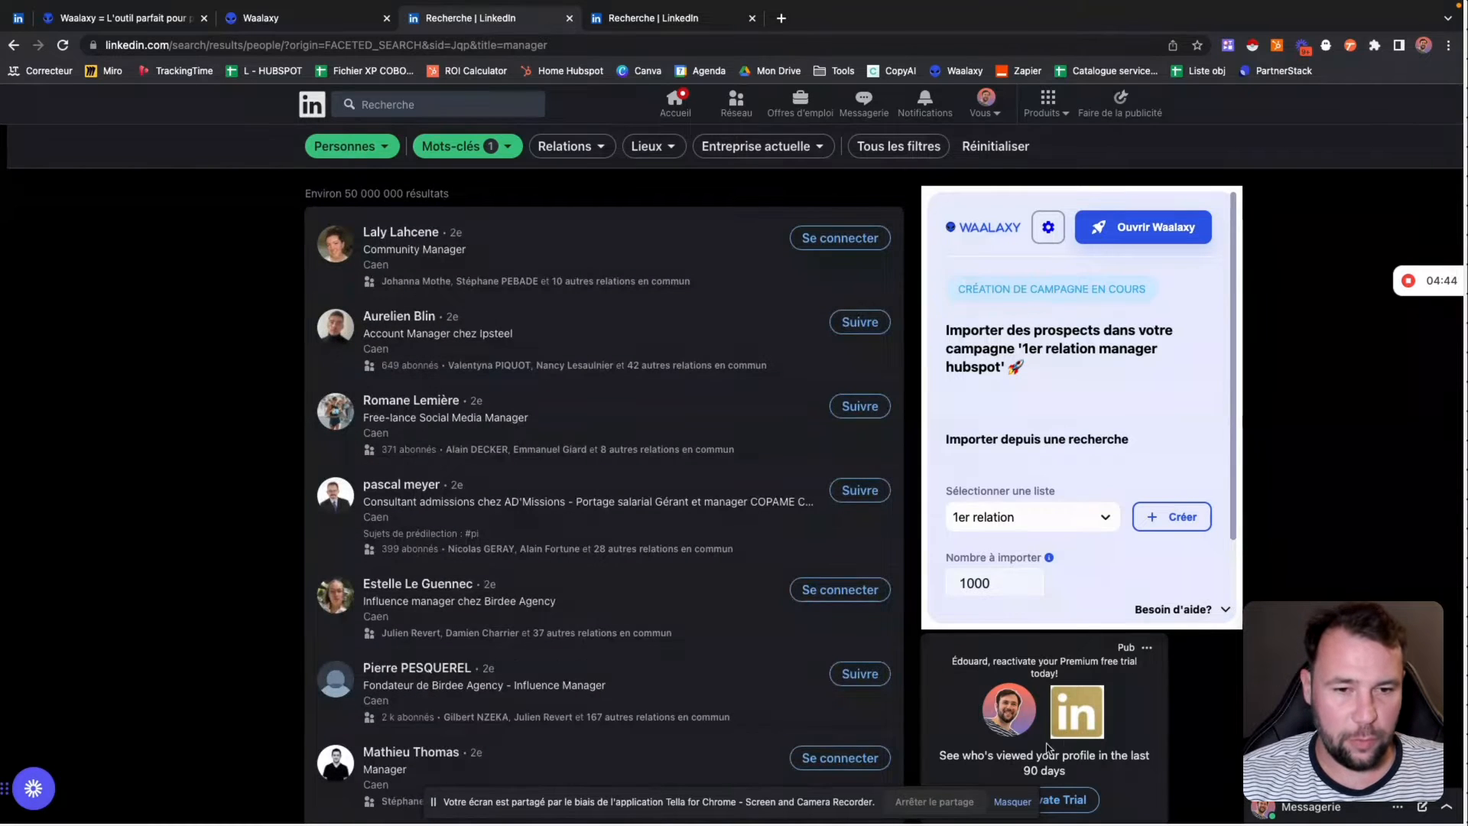
{"action": "left_click", "coordinate": [895, 146]}
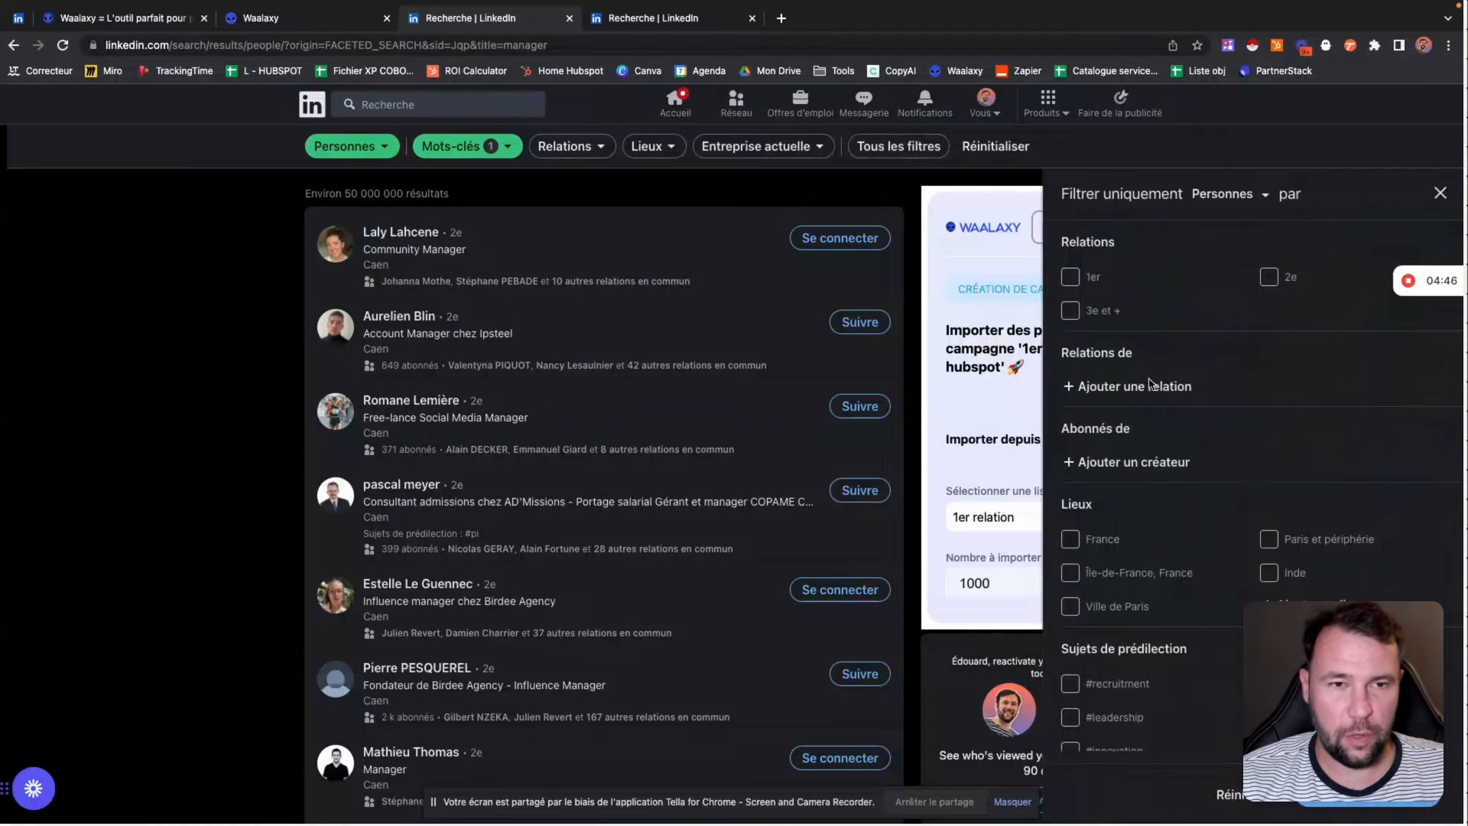
{"action": "left_click", "coordinate": [1072, 279]}
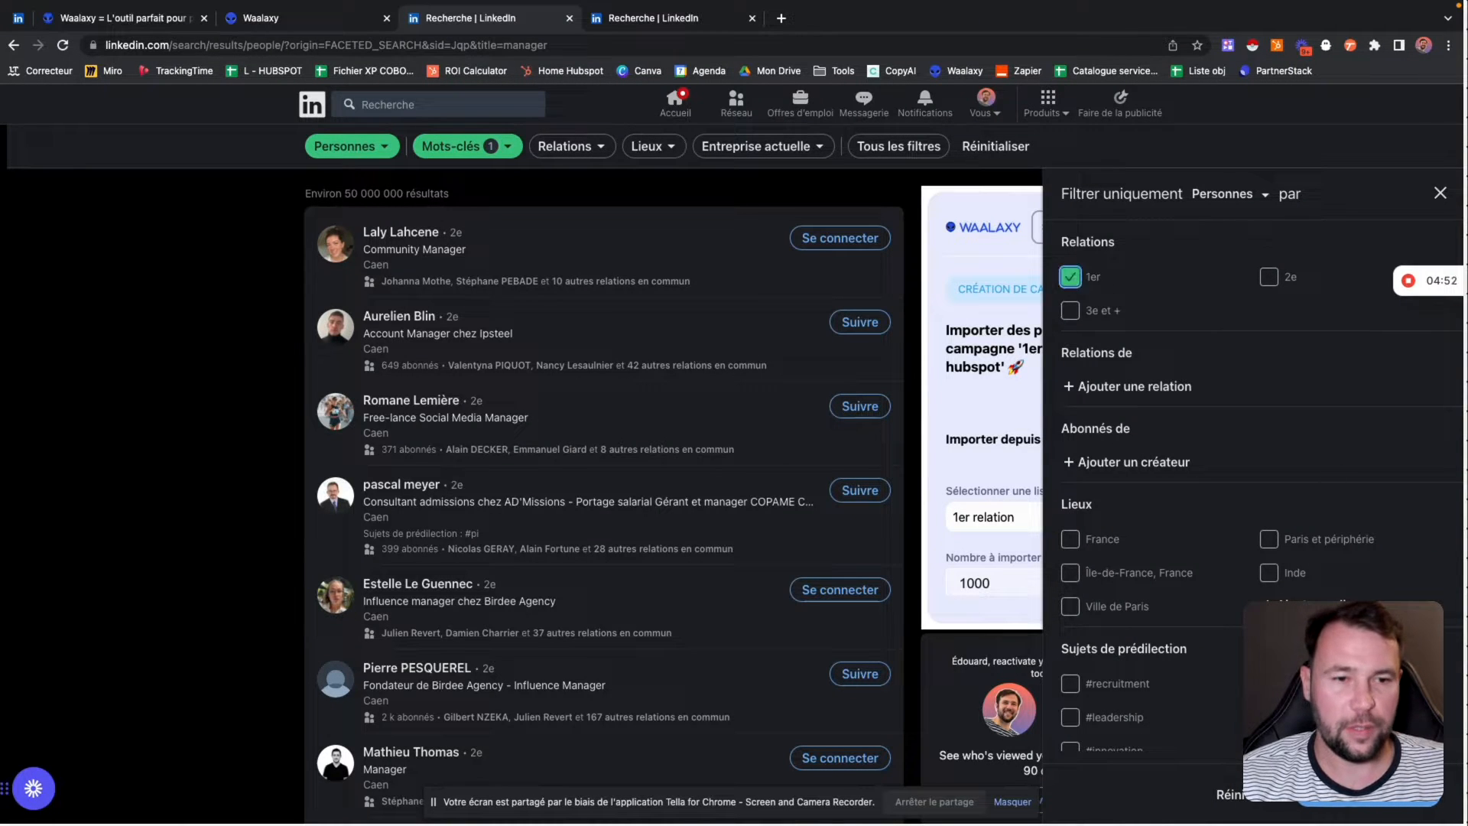
{"action": "left_click", "coordinate": [1372, 804]}
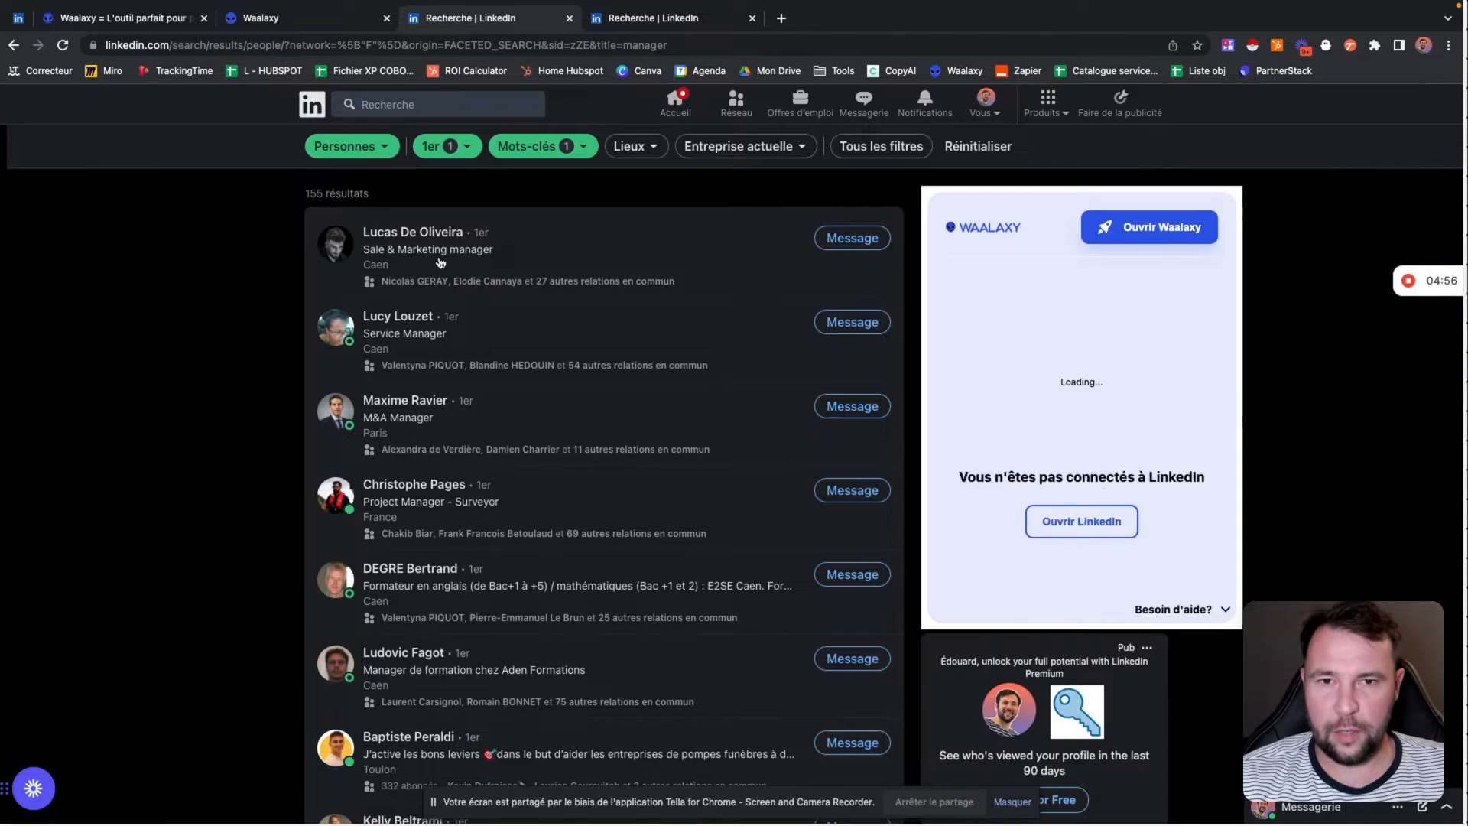
Check the filtered people, set the number to import to 150 and validate the import into the "1er relation" list.
{"action": "scroll", "coordinate": [629, 242], "scroll_direction": "down", "scroll_amount": 3}
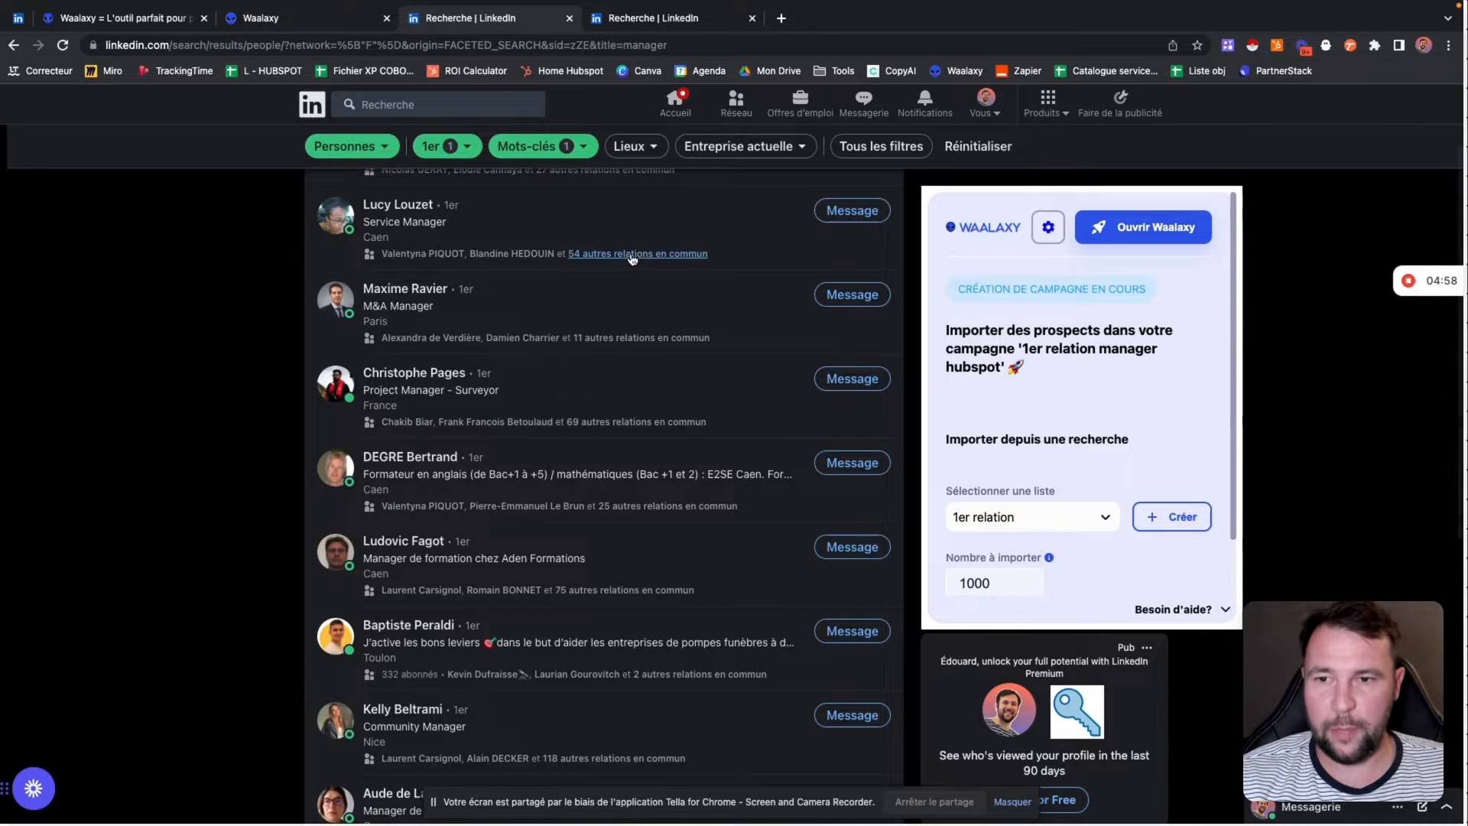
{"action": "scroll", "coordinate": [634, 265], "scroll_direction": "down", "scroll_amount": 2}
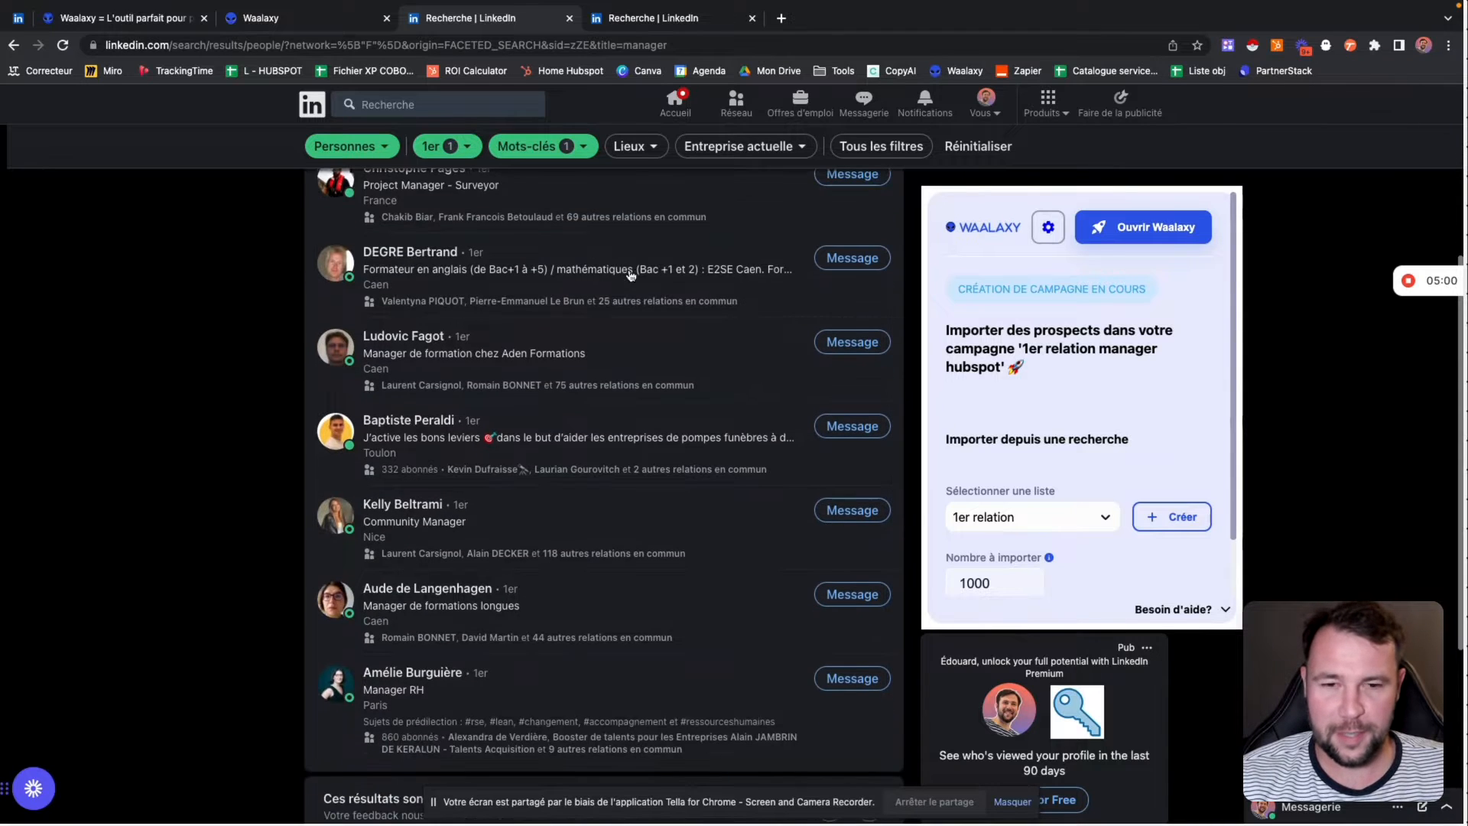
{"action": "scroll", "coordinate": [636, 276], "scroll_direction": "up", "scroll_amount": 5}
{"action": "scroll", "coordinate": [635, 276], "scroll_direction": "up", "scroll_amount": 1}
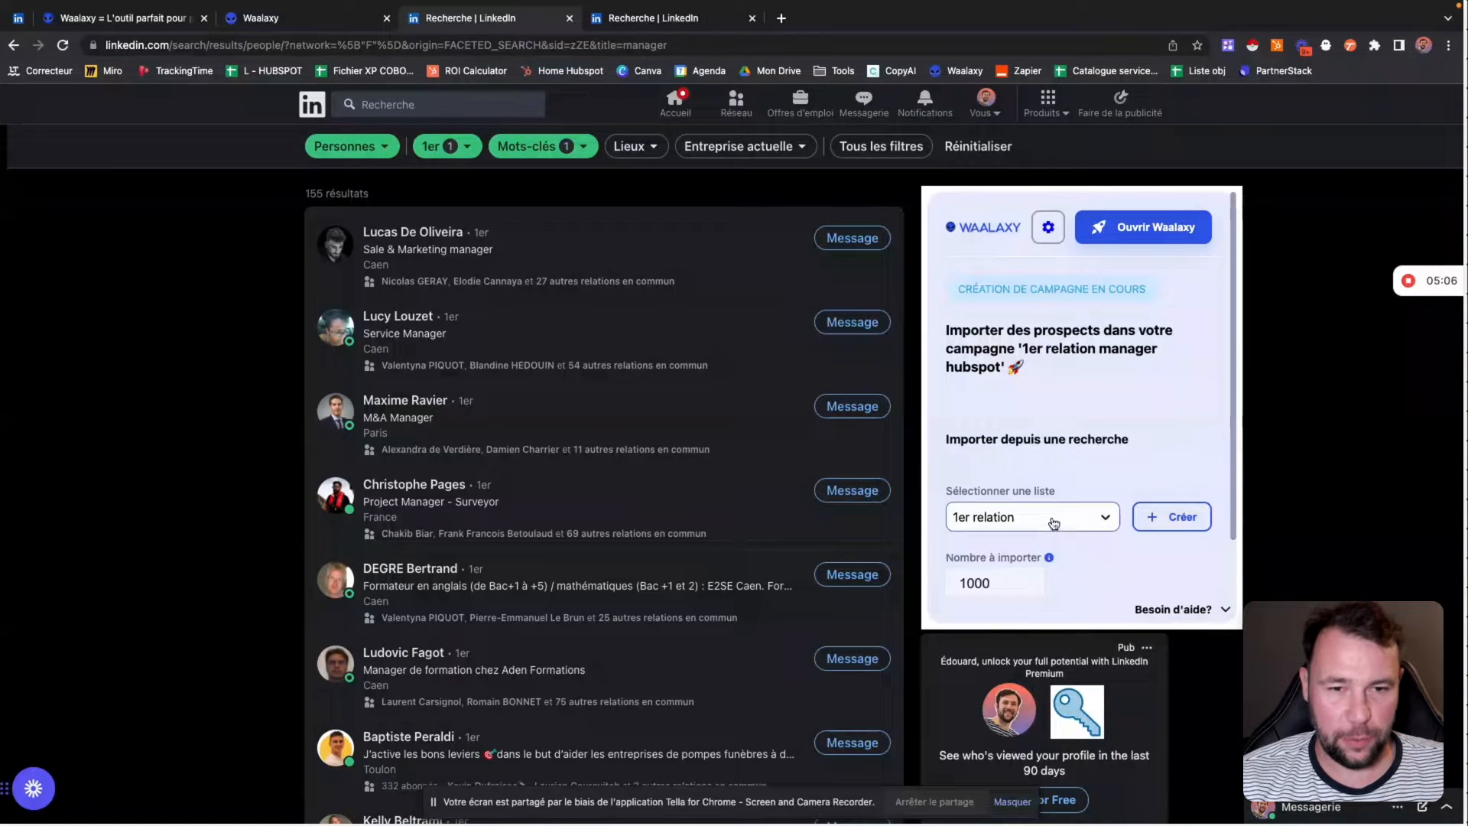
{"action": "double_click", "coordinate": [1014, 582]}
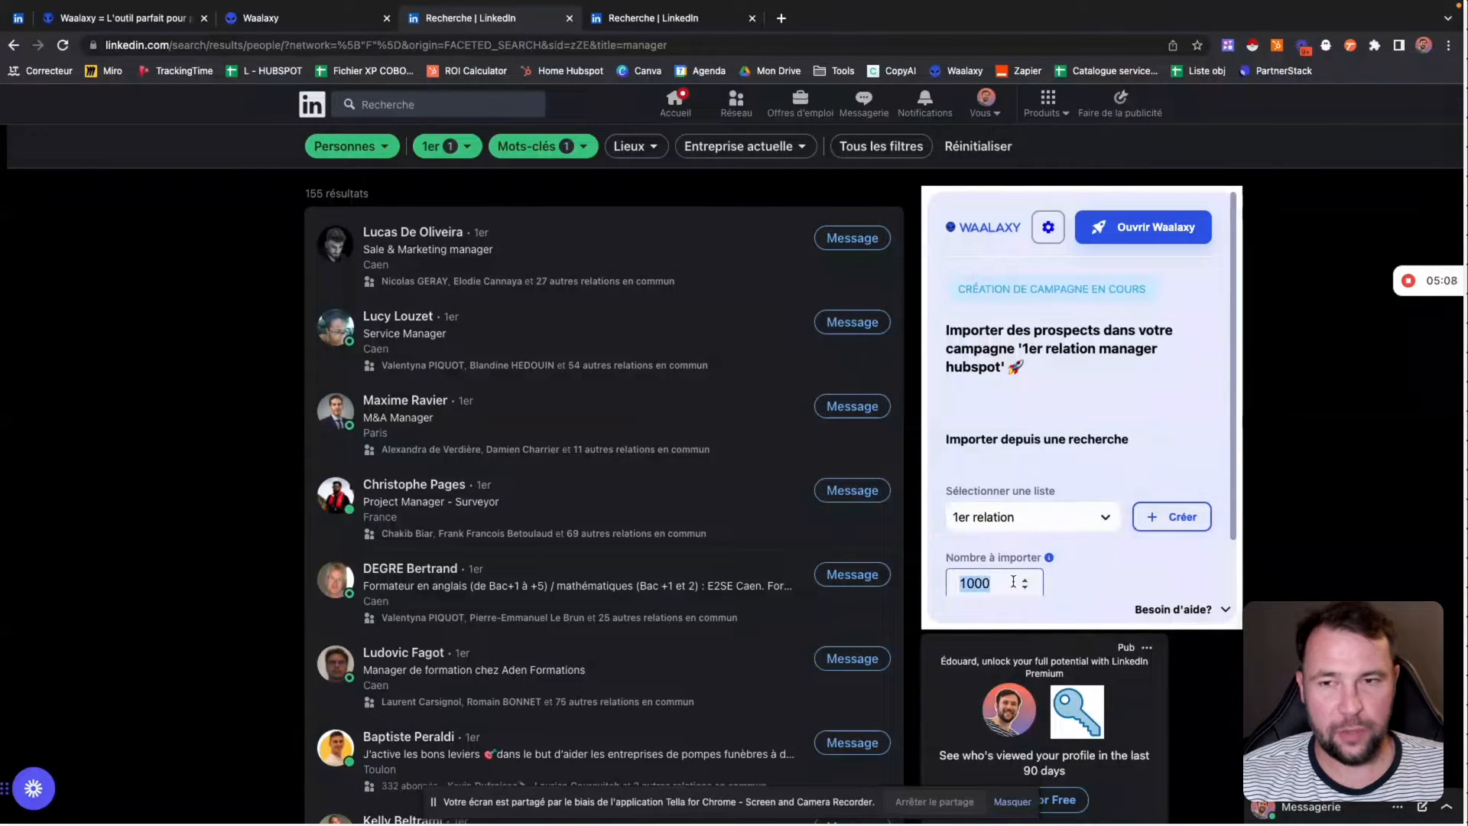
{"action": "scroll", "coordinate": [1014, 582], "scroll_direction": "down", "scroll_amount": 1}
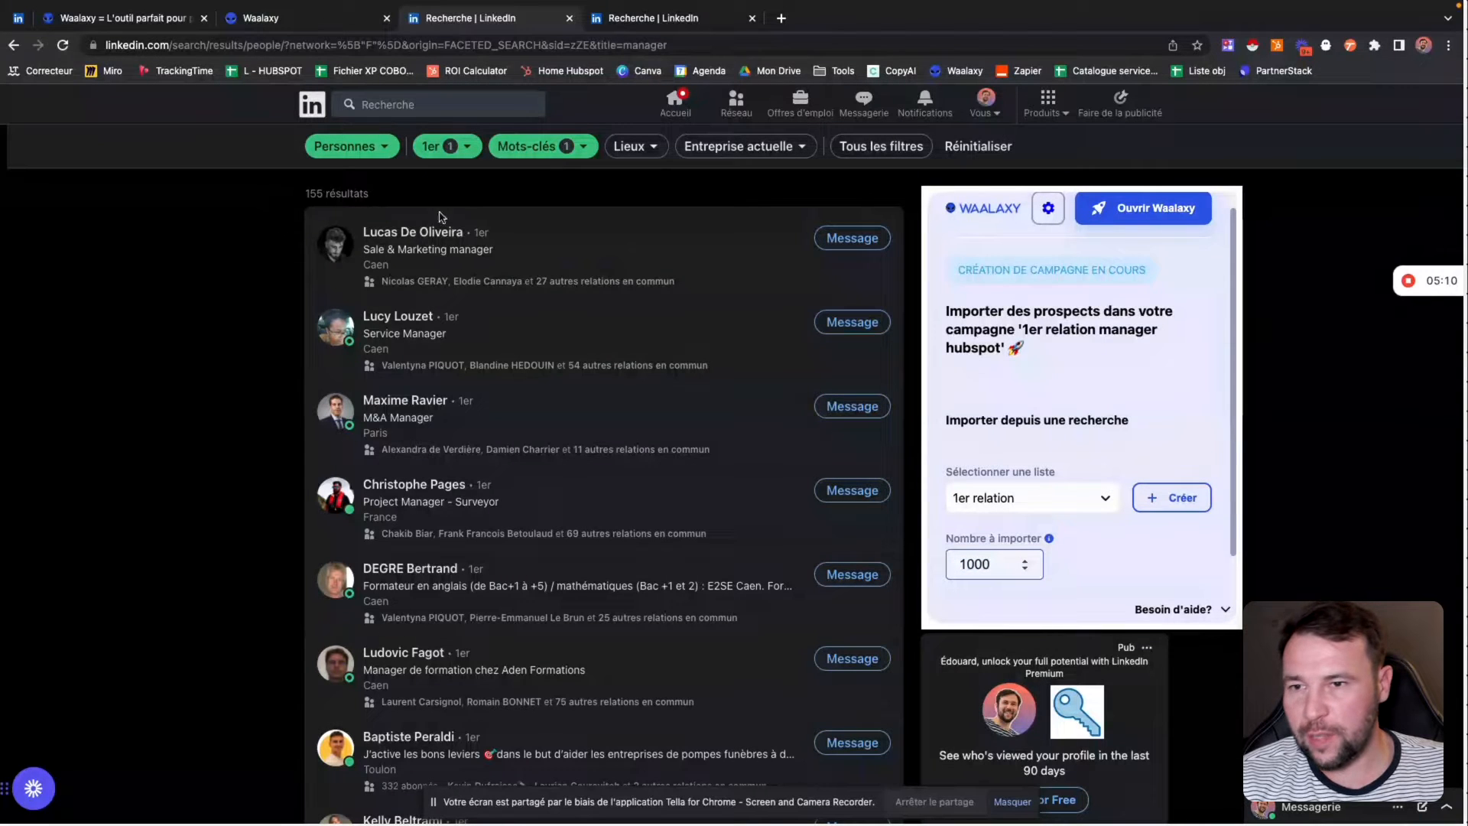
{"action": "double_click", "coordinate": [975, 565]}
{"action": "type", "text": "150"}
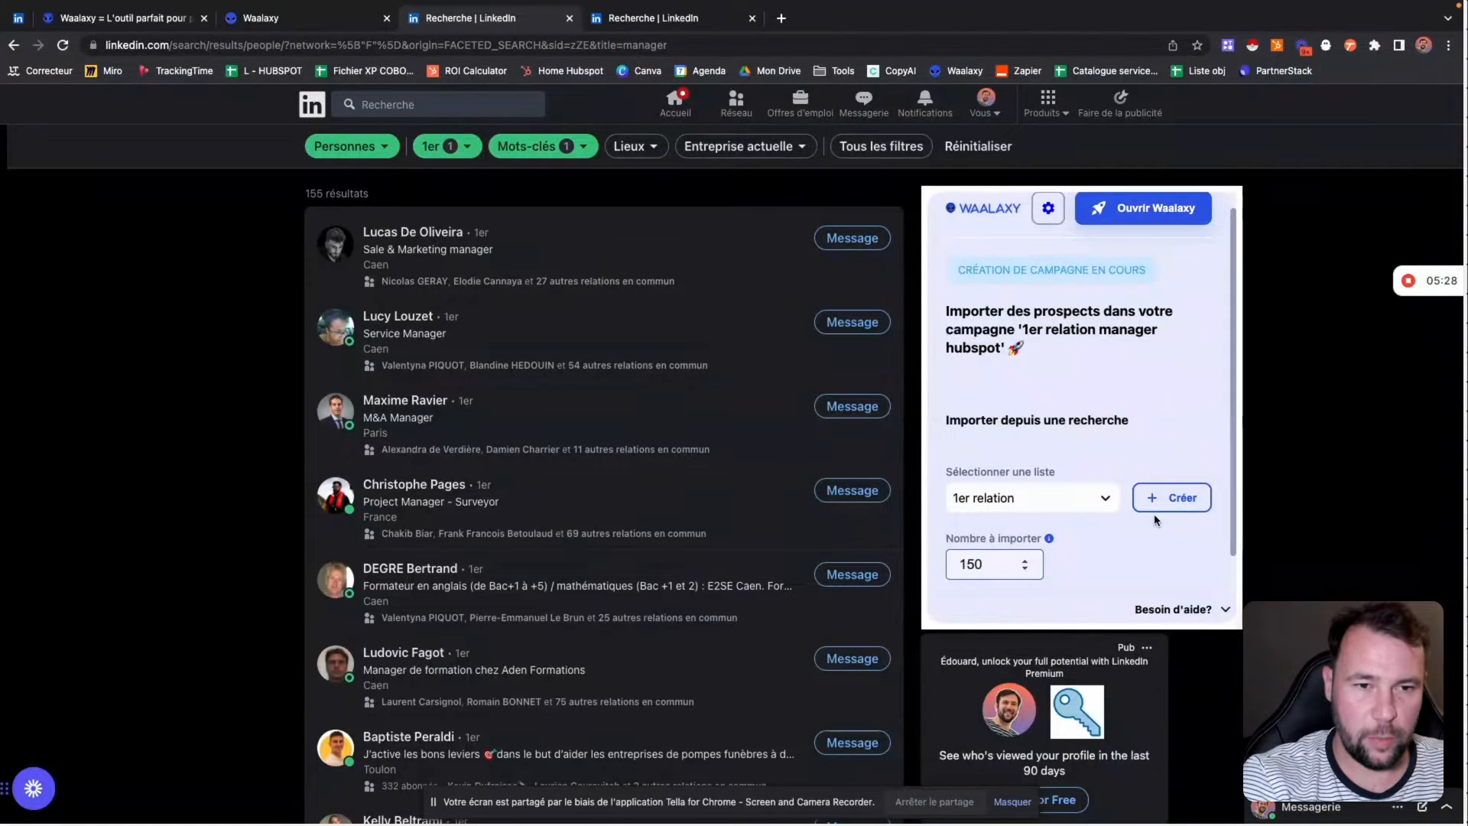
{"action": "scroll", "coordinate": [1146, 458], "scroll_direction": "down", "scroll_amount": 1}
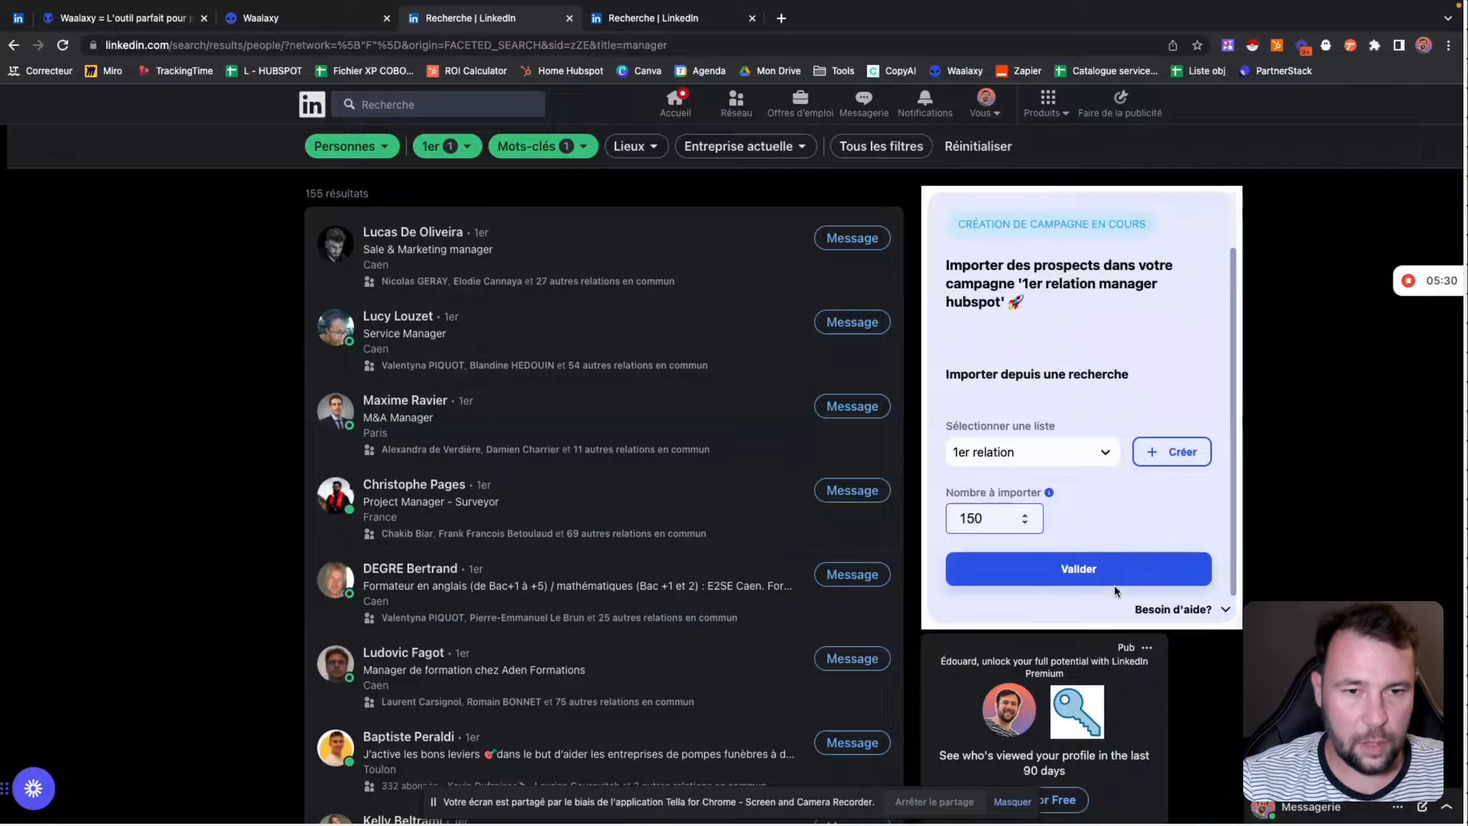
{"action": "left_click", "coordinate": [1117, 584]}
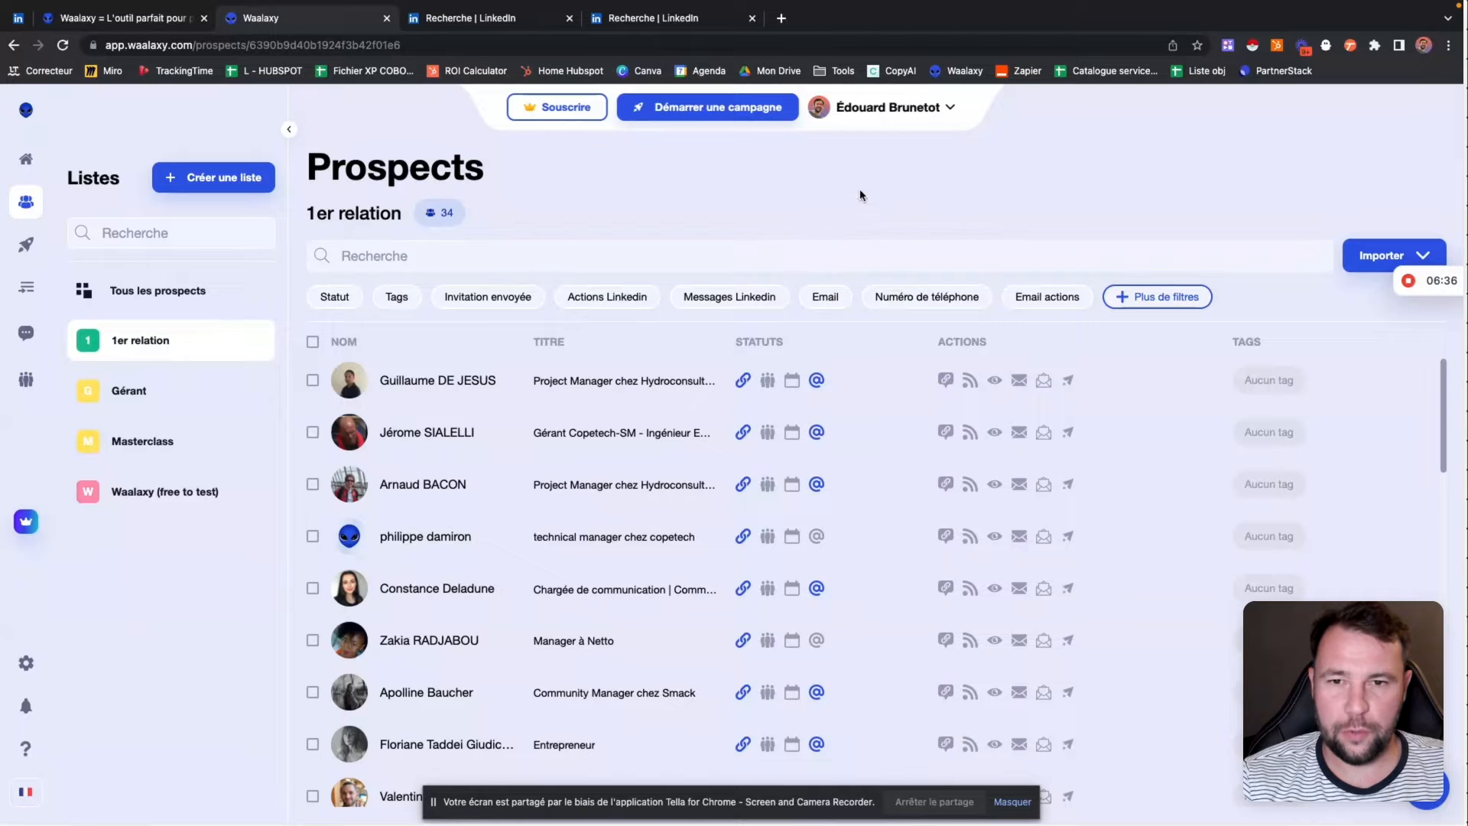
Check which imported prospects in the "1er relation" list have an email address.
{"action": "scroll", "coordinate": [816, 390], "scroll_direction": "down", "scroll_amount": 5}
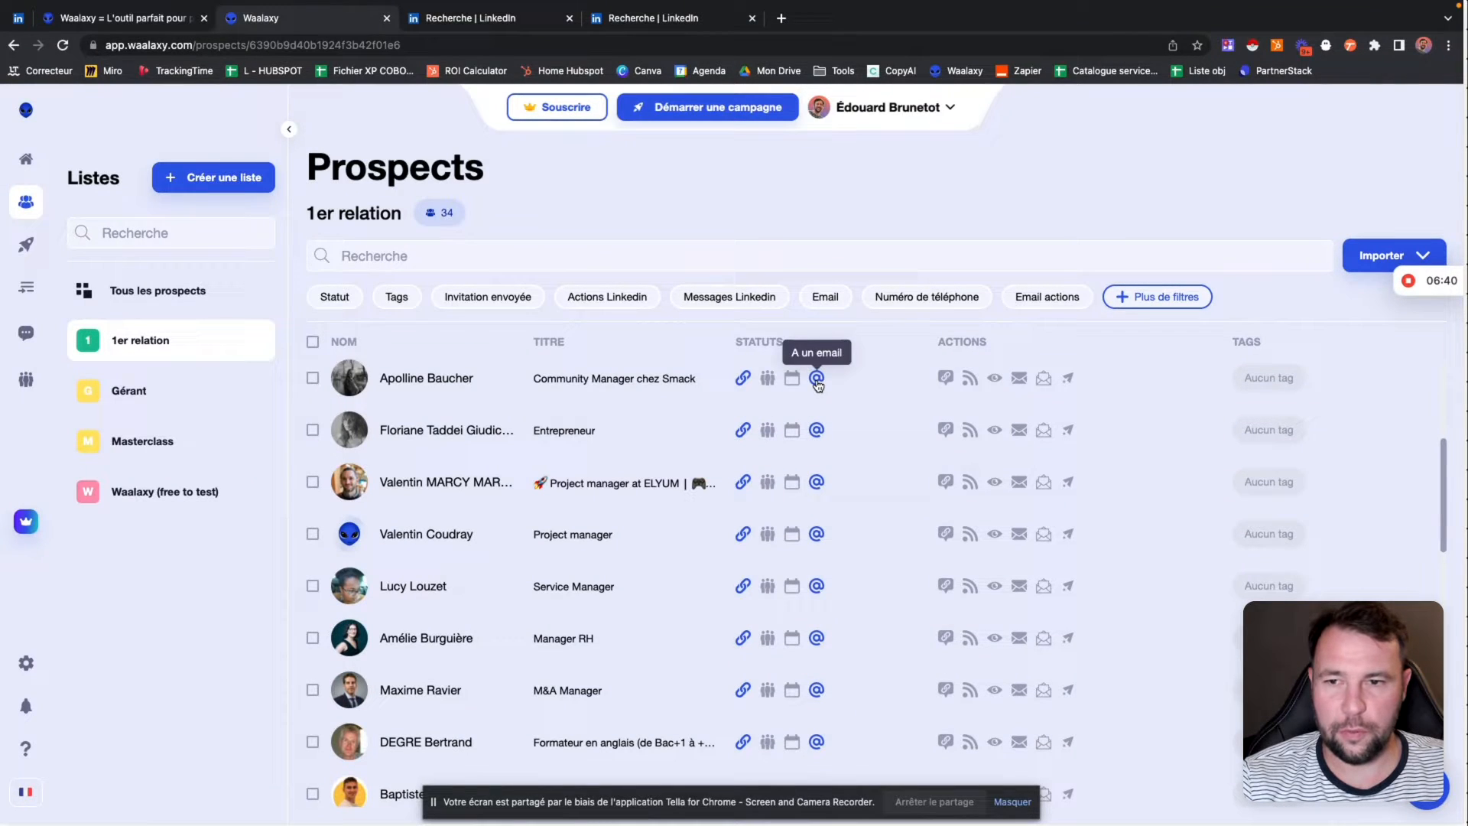
{"action": "scroll", "coordinate": [817, 470], "scroll_direction": "down", "scroll_amount": 15}
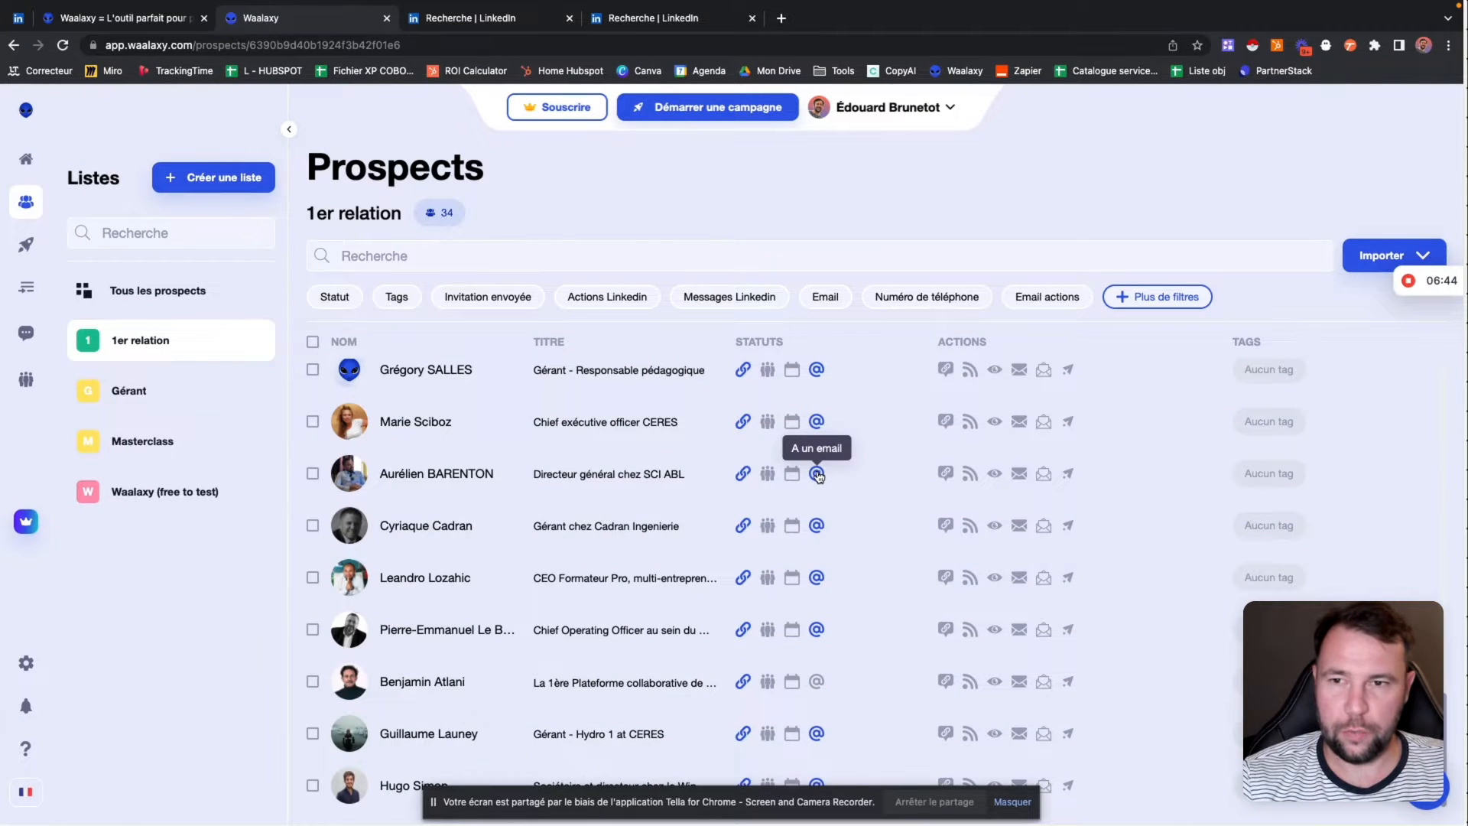
{"action": "scroll", "coordinate": [818, 318], "scroll_direction": "up", "scroll_amount": 10}
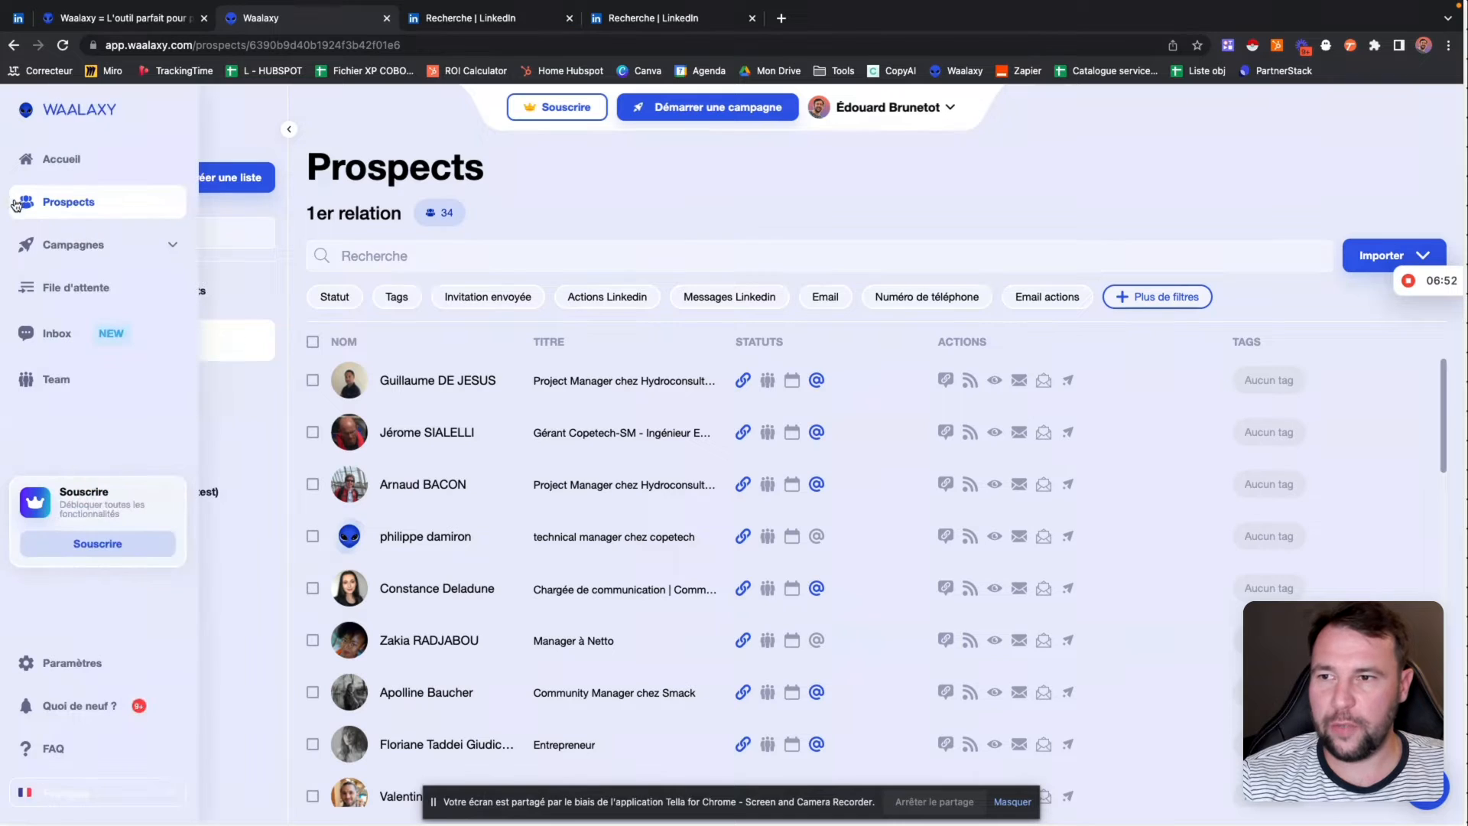
Start a new Visit + CRM Sync campaign and add all prospects from an existing prospect list.
{"action": "left_click", "coordinate": [73, 245]}
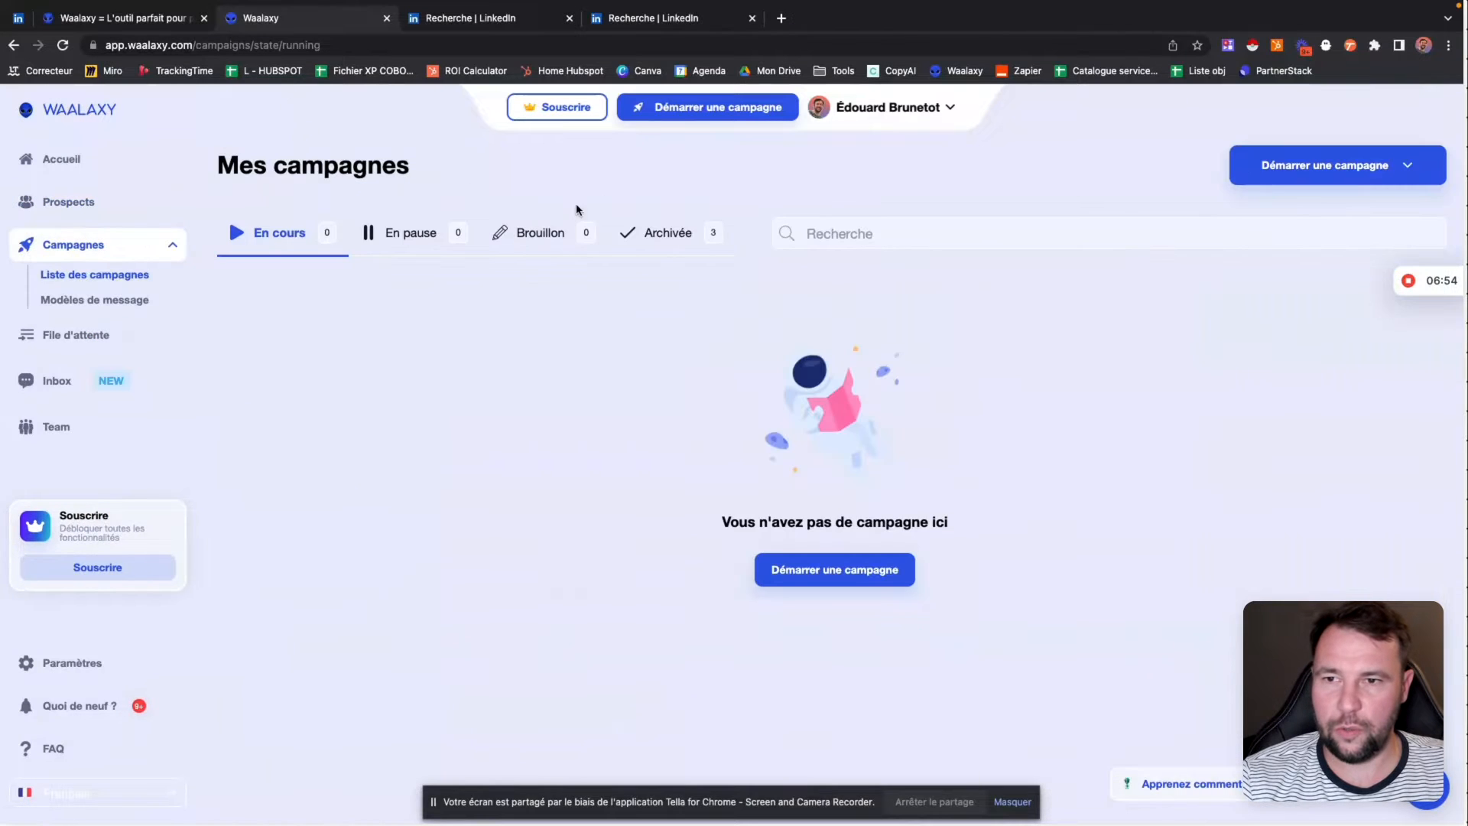
{"action": "left_click", "coordinate": [886, 571]}
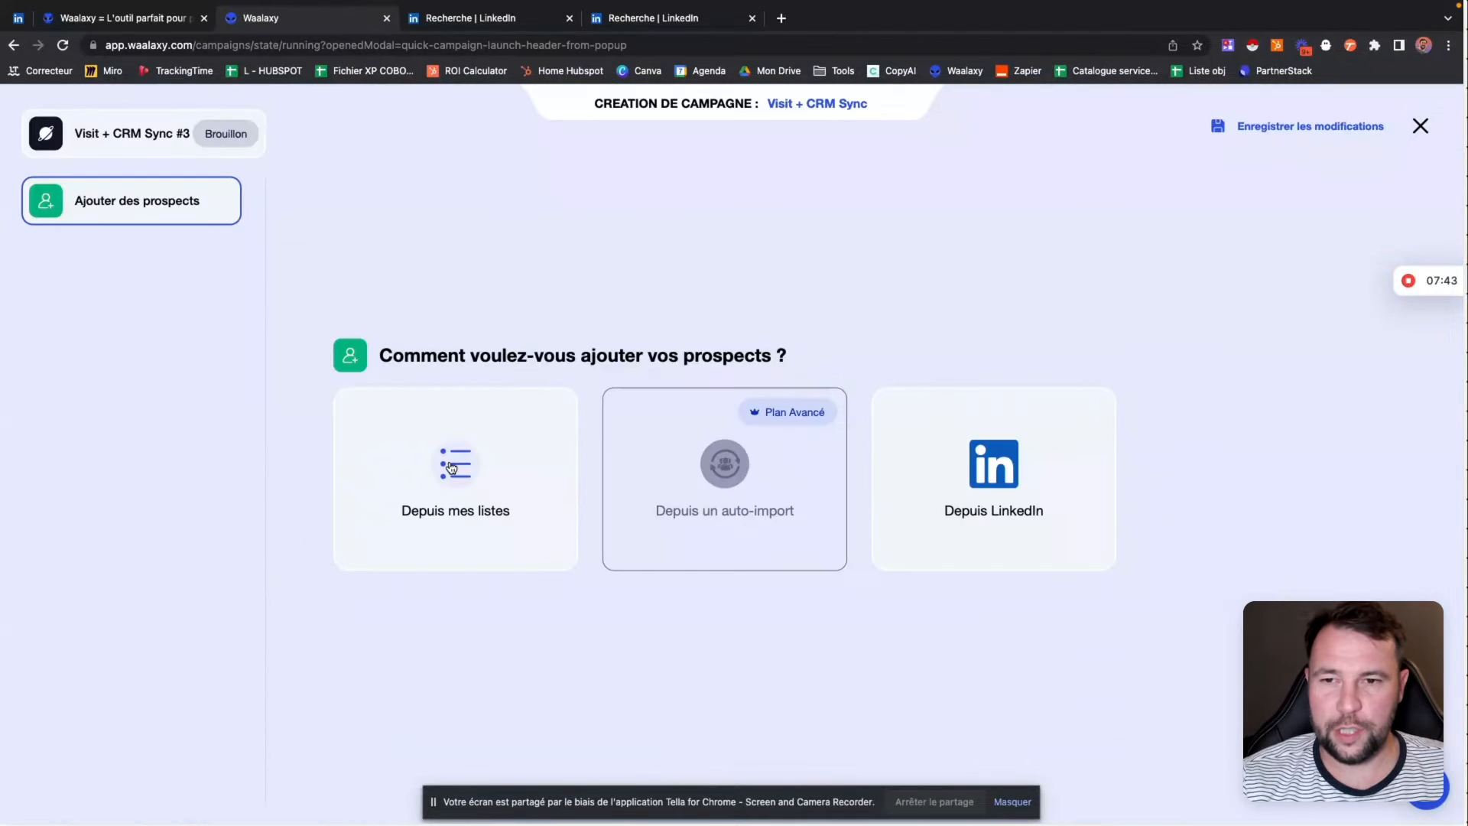
{"action": "left_click", "coordinate": [525, 474]}
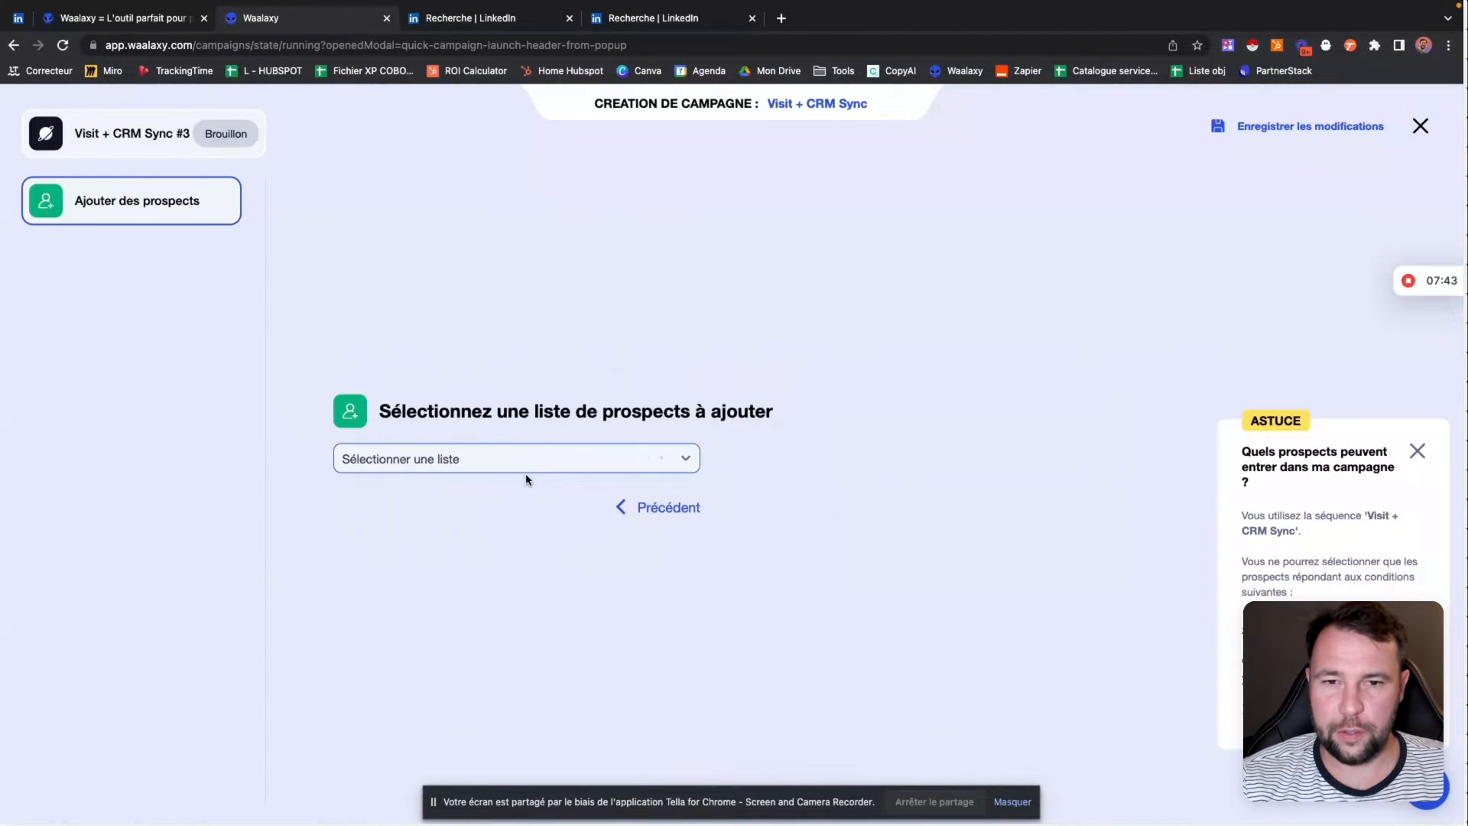
{"action": "left_click", "coordinate": [606, 467]}
{"action": "left_click", "coordinate": [466, 554]}
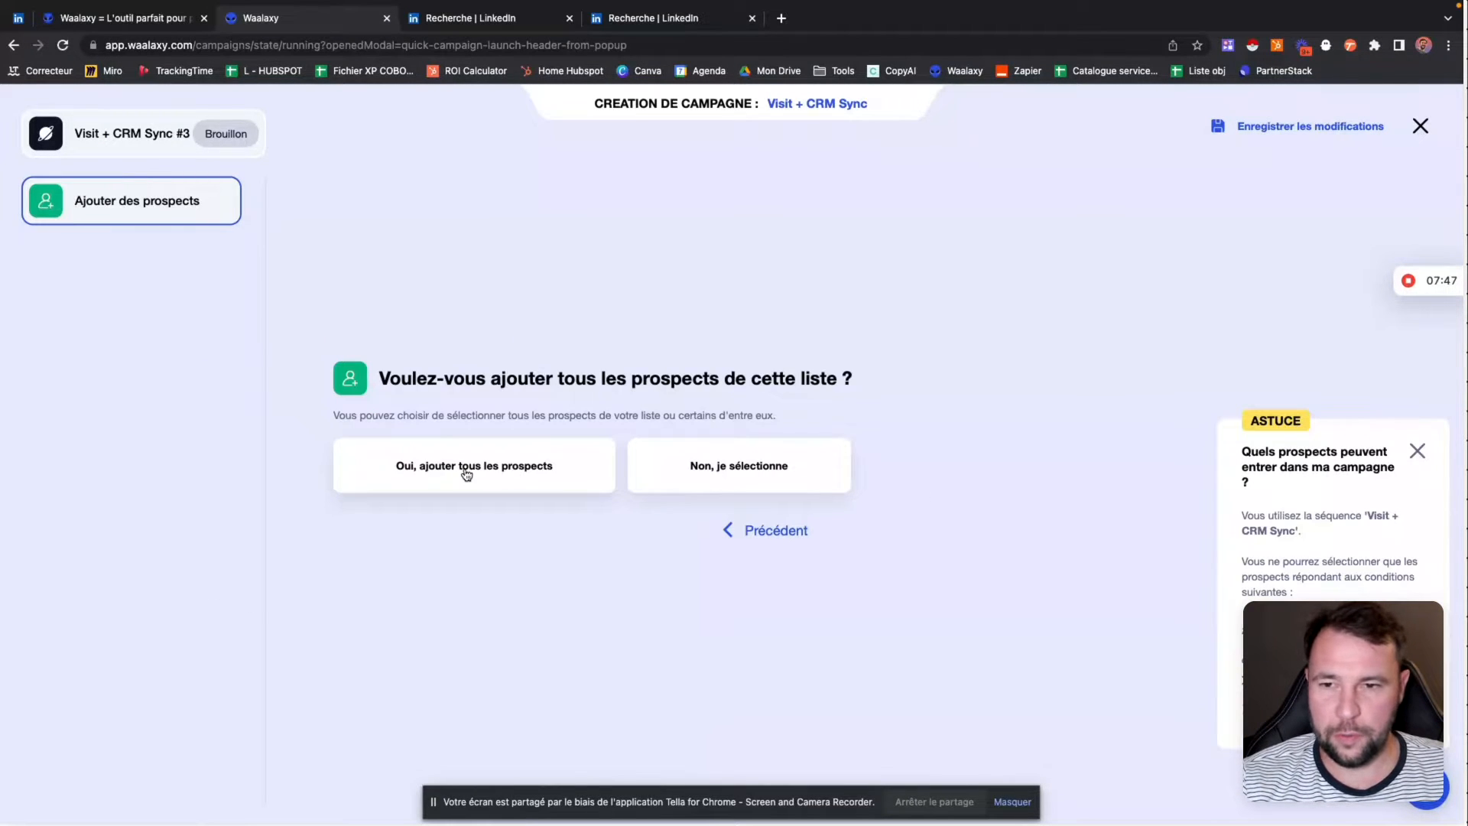
{"action": "left_click", "coordinate": [516, 470]}
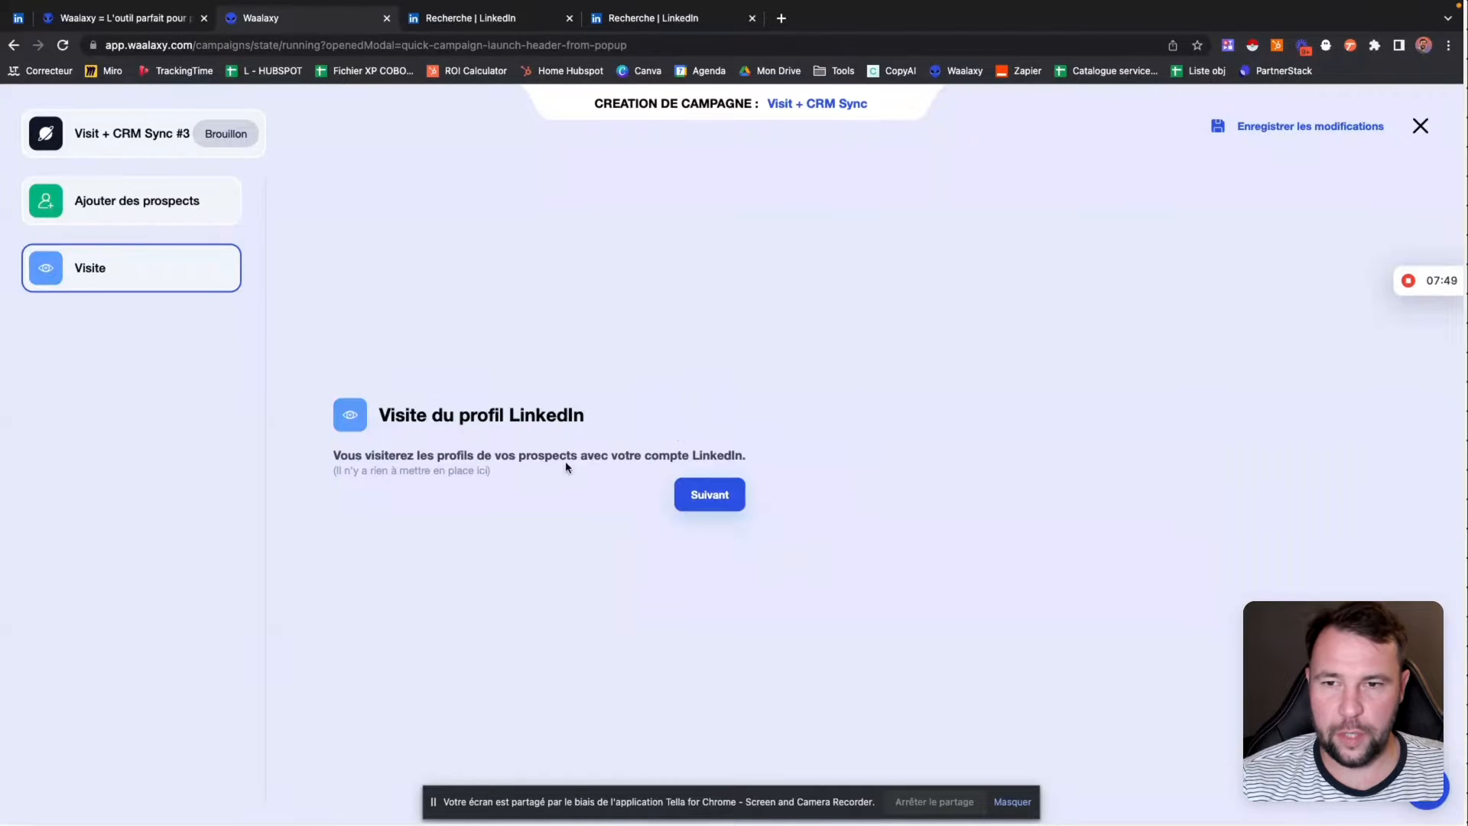
Accept the profile visit step, choose Hubspot for the CRM sync and open its Zapier template in the Zap editor.
{"action": "left_click", "coordinate": [719, 500]}
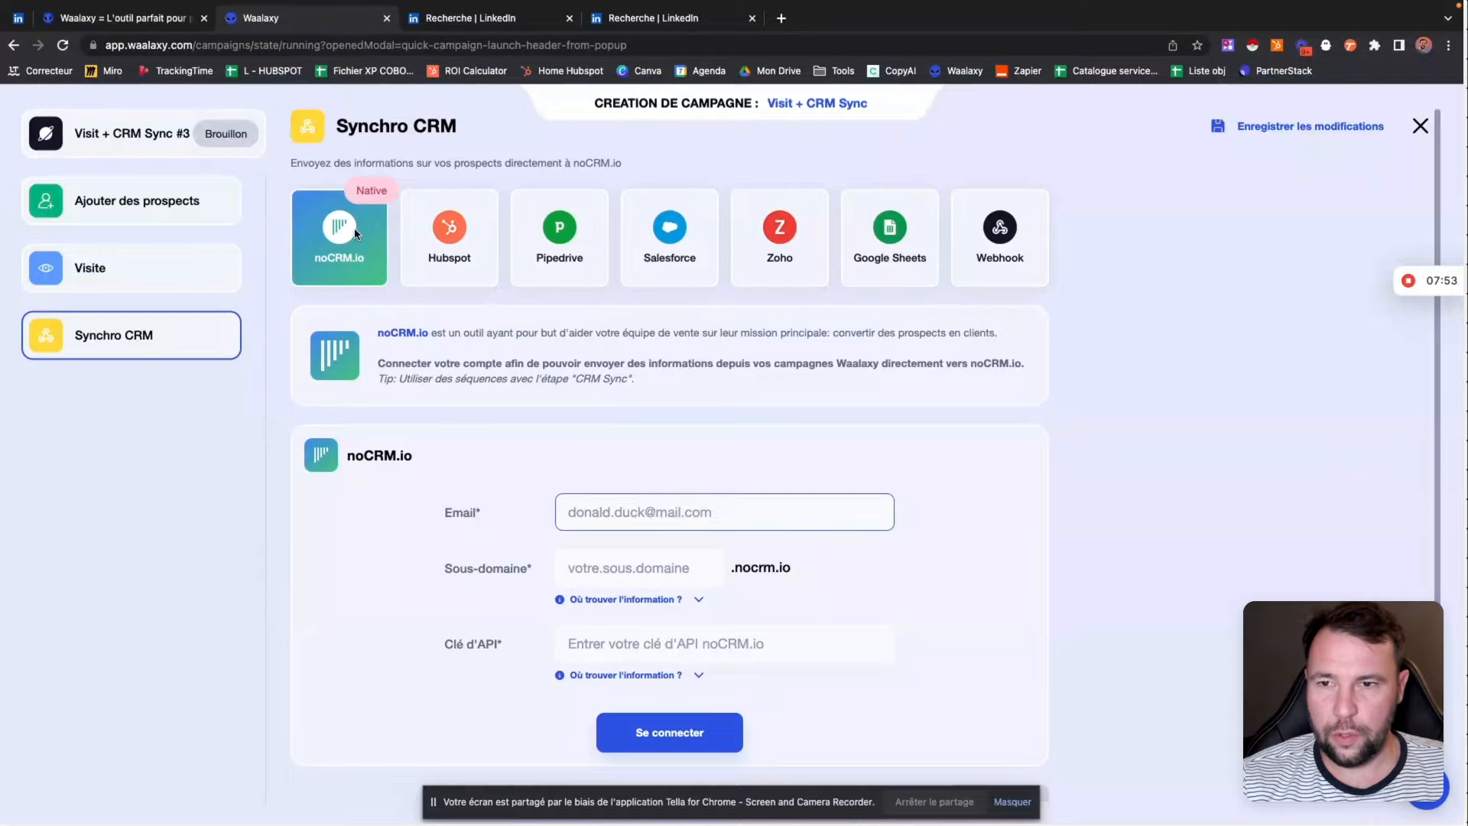
{"action": "left_click", "coordinate": [455, 234]}
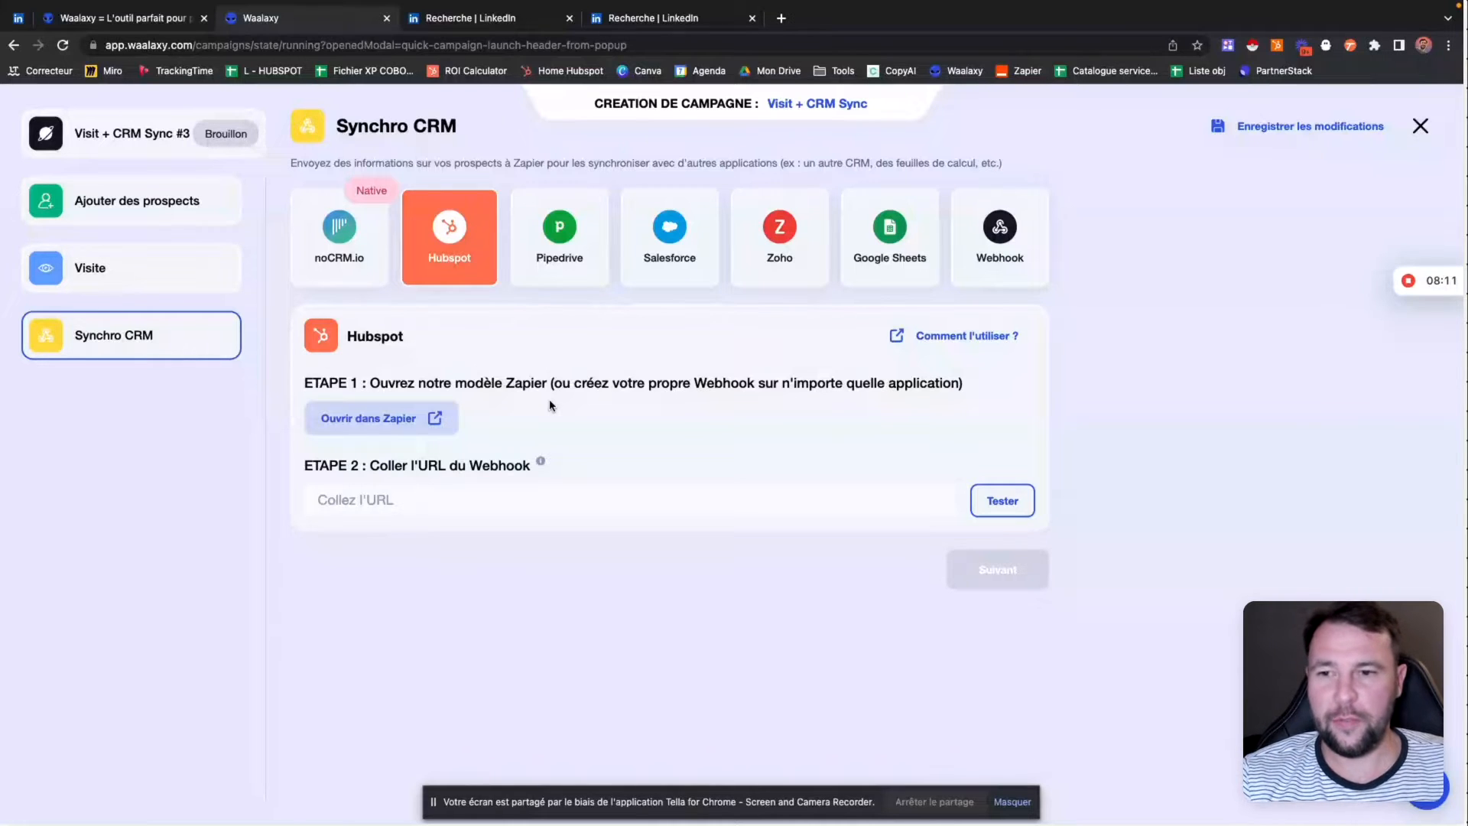
{"action": "left_click", "coordinate": [383, 419]}
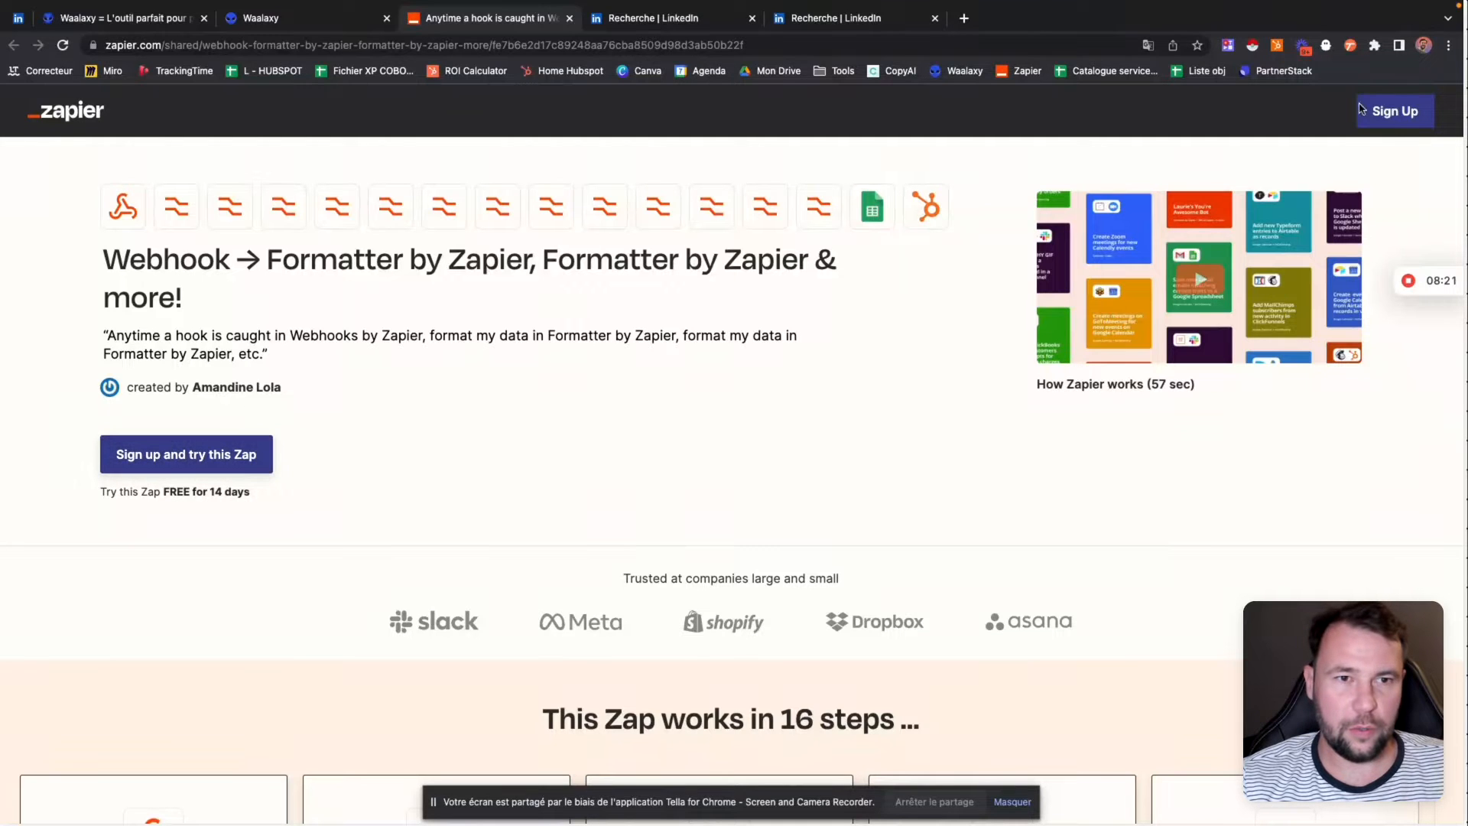
{"action": "left_click", "coordinate": [1412, 112]}
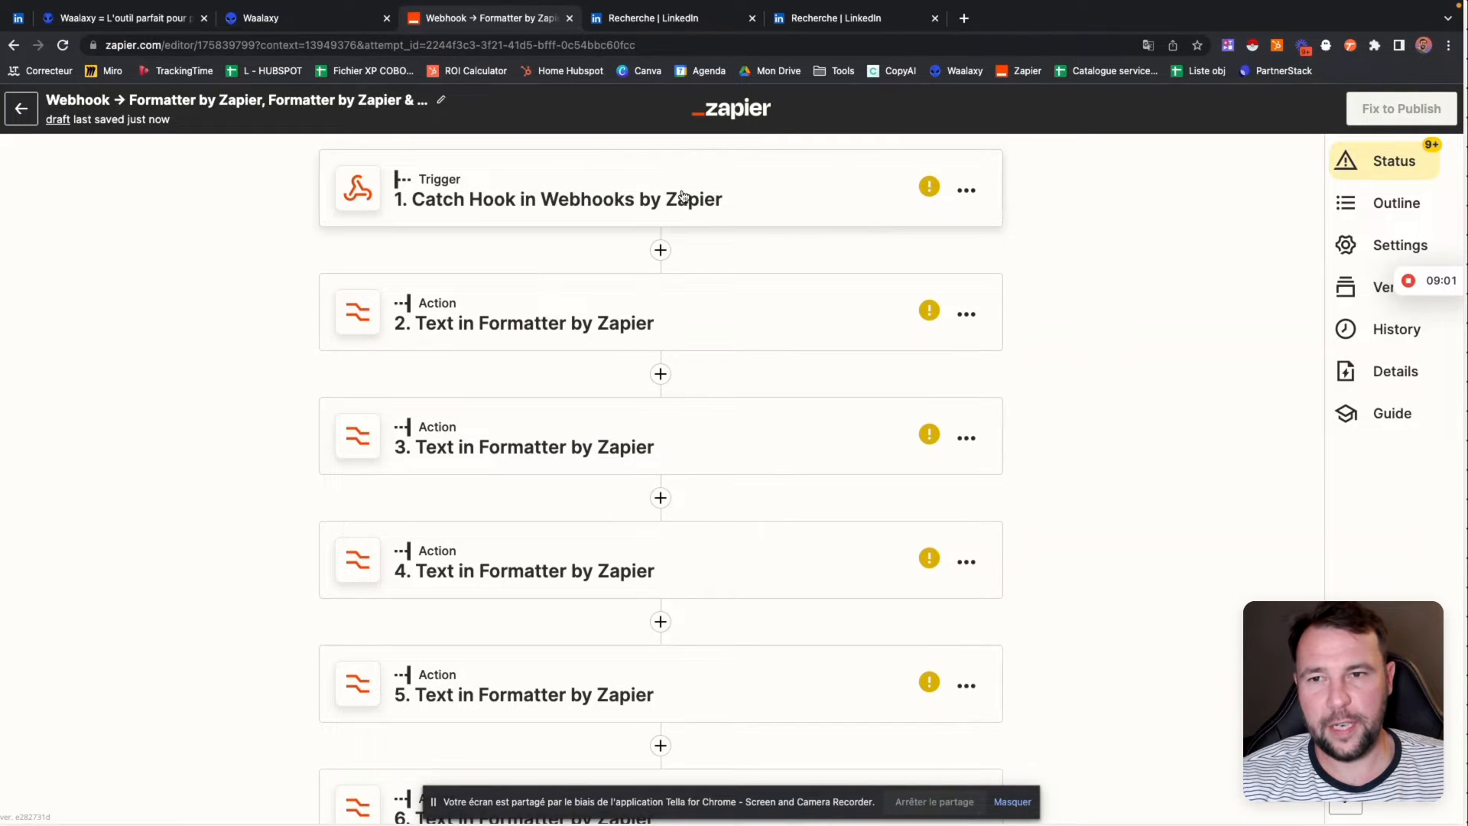
Review the template Zap's steps from the Catch Hook trigger through the Text formatters to the Google Sheets and HubSpot actions.
{"action": "scroll", "coordinate": [518, 256], "scroll_direction": "down", "scroll_amount": 2}
{"action": "scroll", "coordinate": [525, 268], "scroll_direction": "up", "scroll_amount": 2}
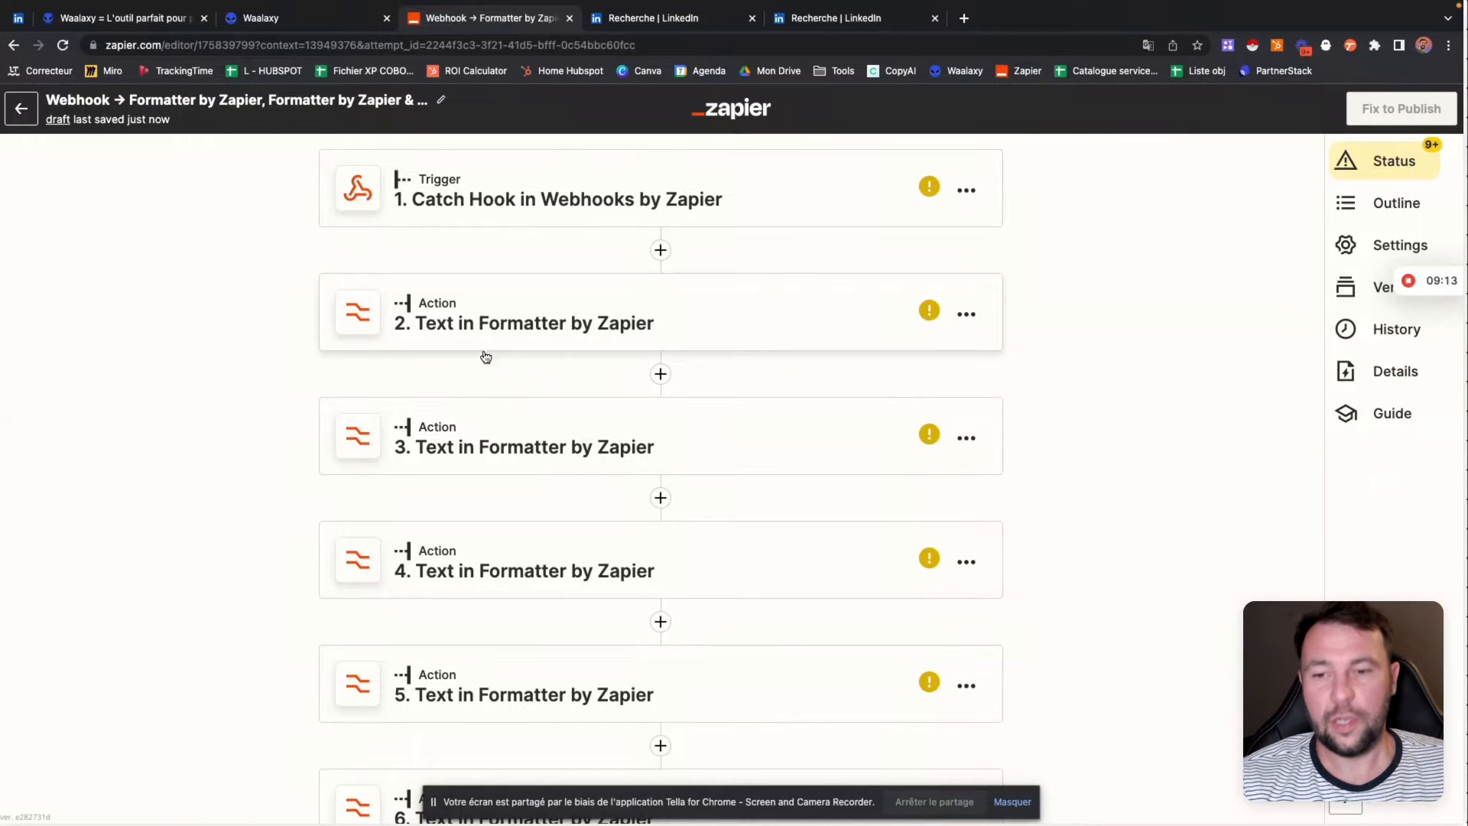
{"action": "scroll", "coordinate": [505, 337], "scroll_direction": "down", "scroll_amount": 1}
{"action": "scroll", "coordinate": [499, 335], "scroll_direction": "down", "scroll_amount": 1}
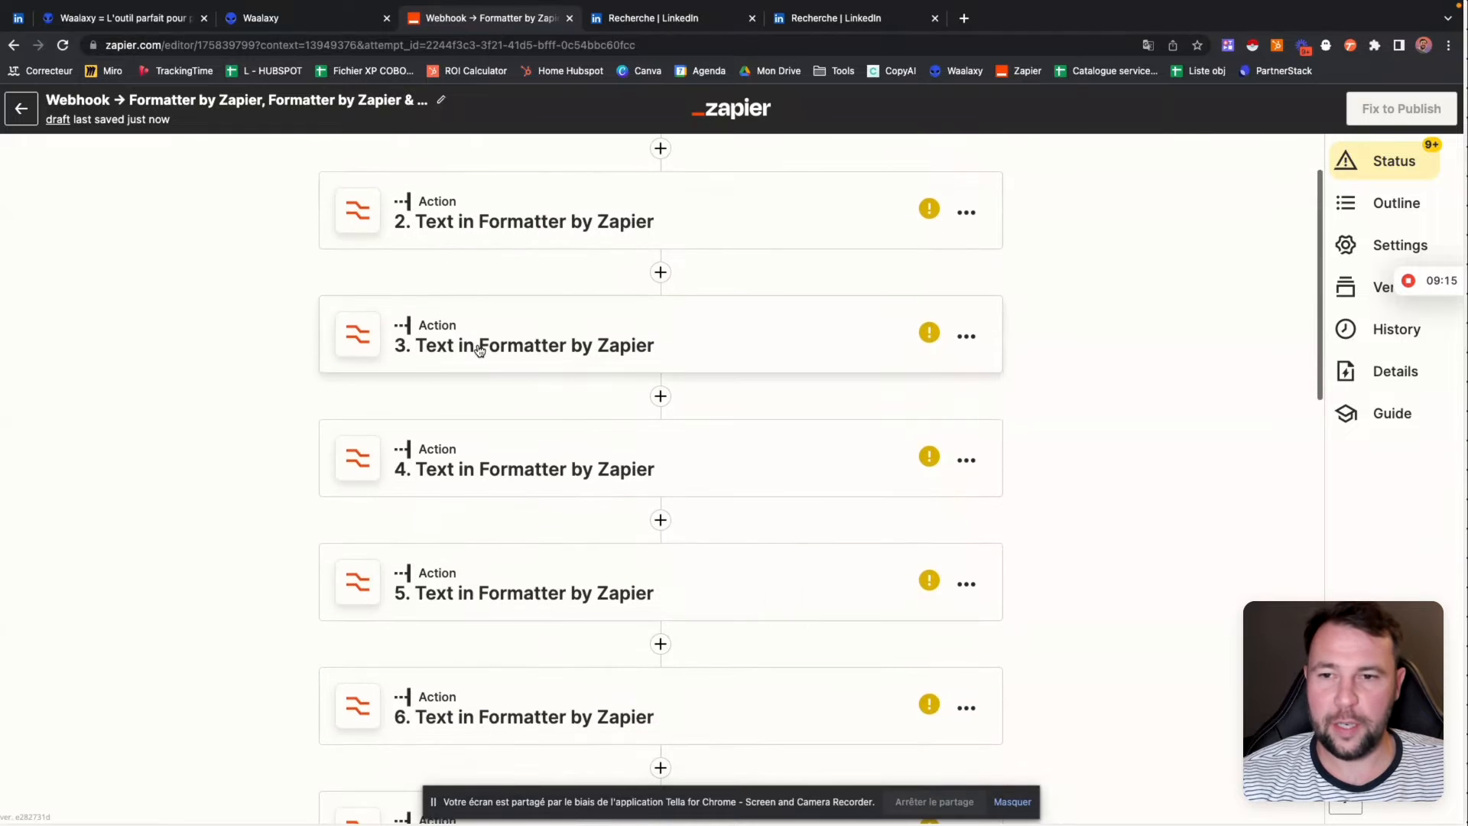
{"action": "scroll", "coordinate": [482, 344], "scroll_direction": "down", "scroll_amount": 1}
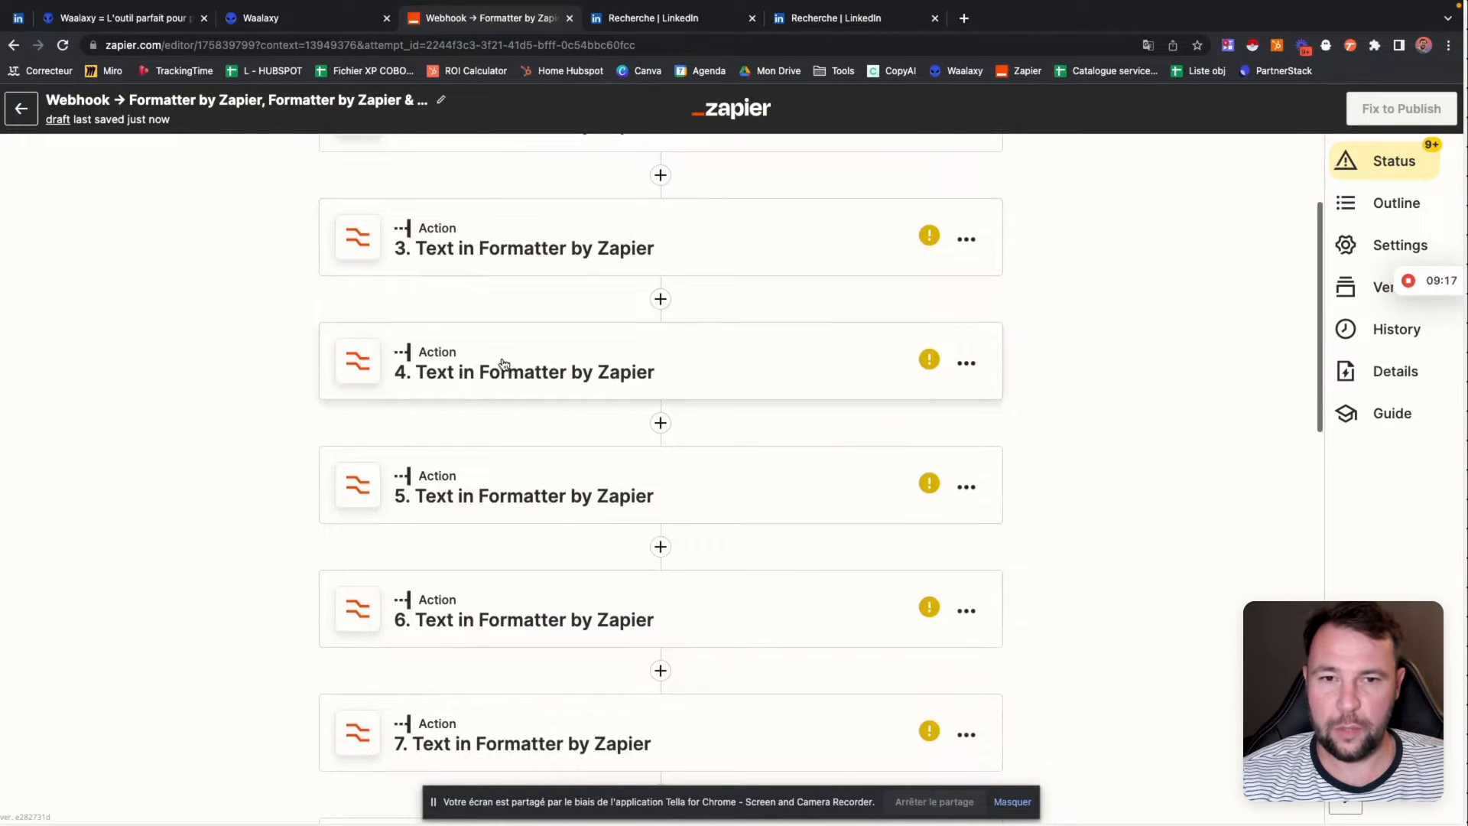
{"action": "scroll", "coordinate": [515, 356], "scroll_direction": "down", "scroll_amount": 4}
{"action": "scroll", "coordinate": [517, 362], "scroll_direction": "down", "scroll_amount": 6}
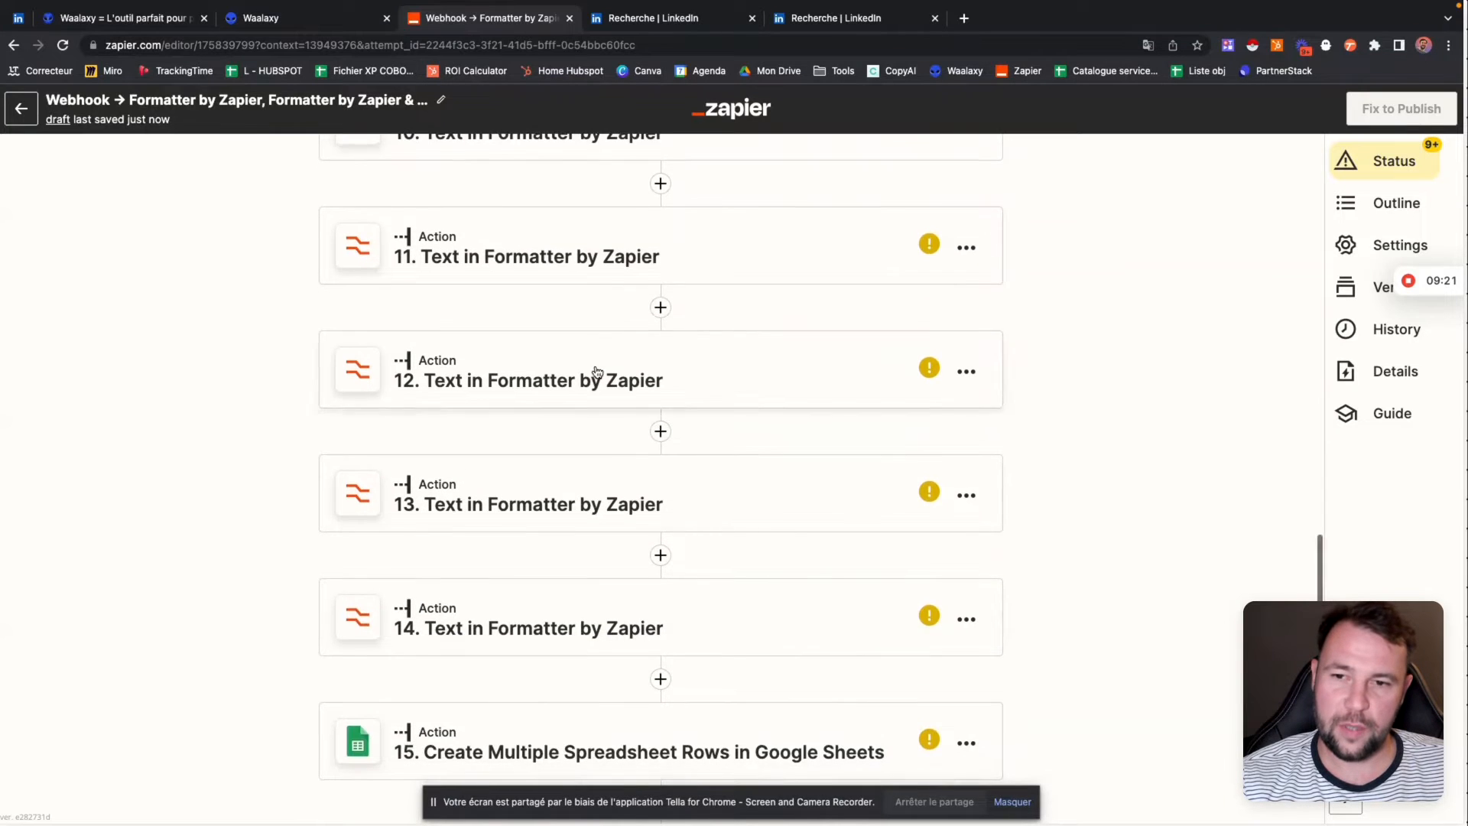
{"action": "scroll", "coordinate": [594, 380], "scroll_direction": "down", "scroll_amount": 2}
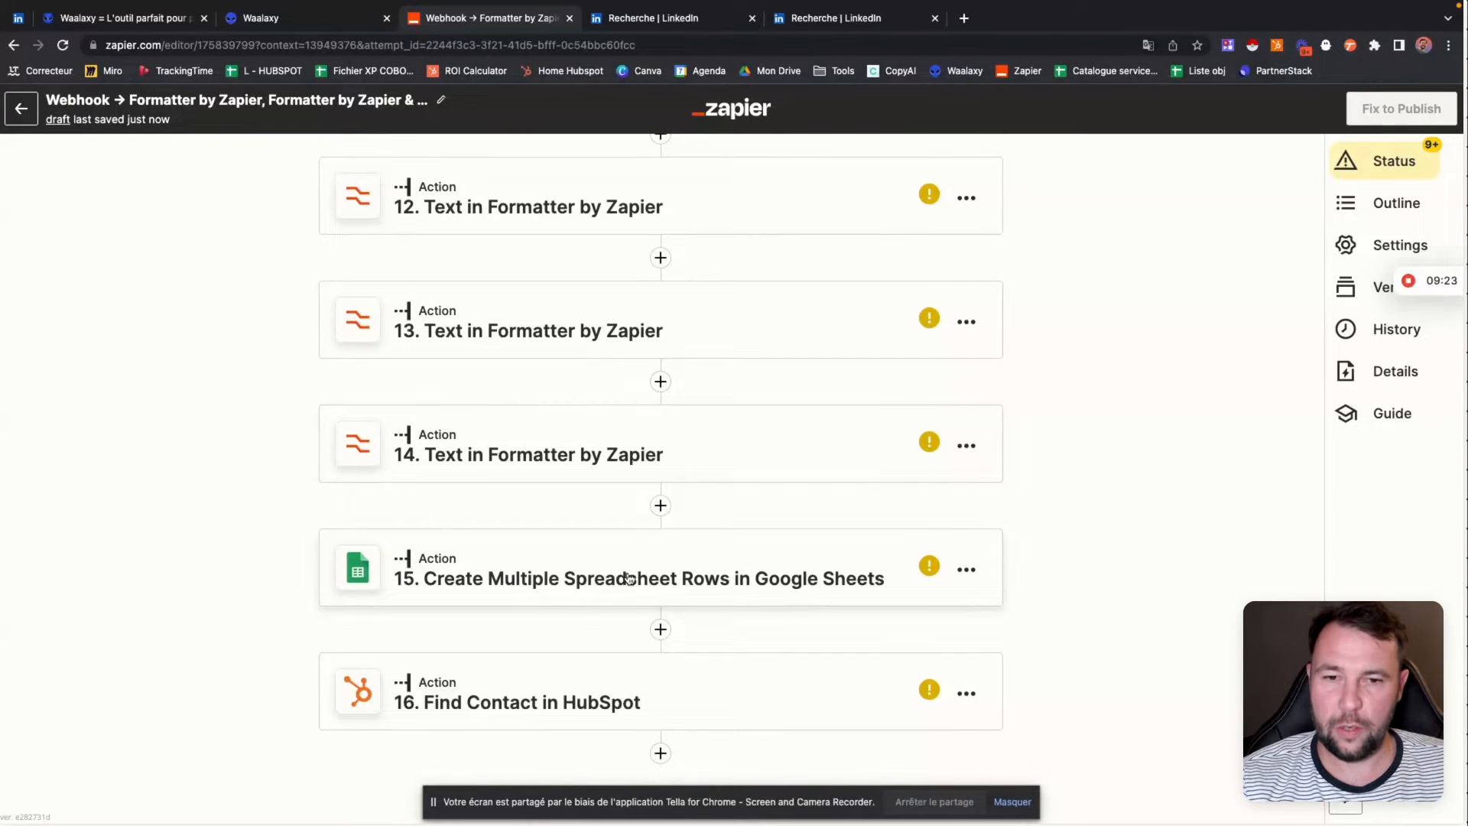
{"action": "scroll", "coordinate": [574, 531], "scroll_direction": "up", "scroll_amount": 15}
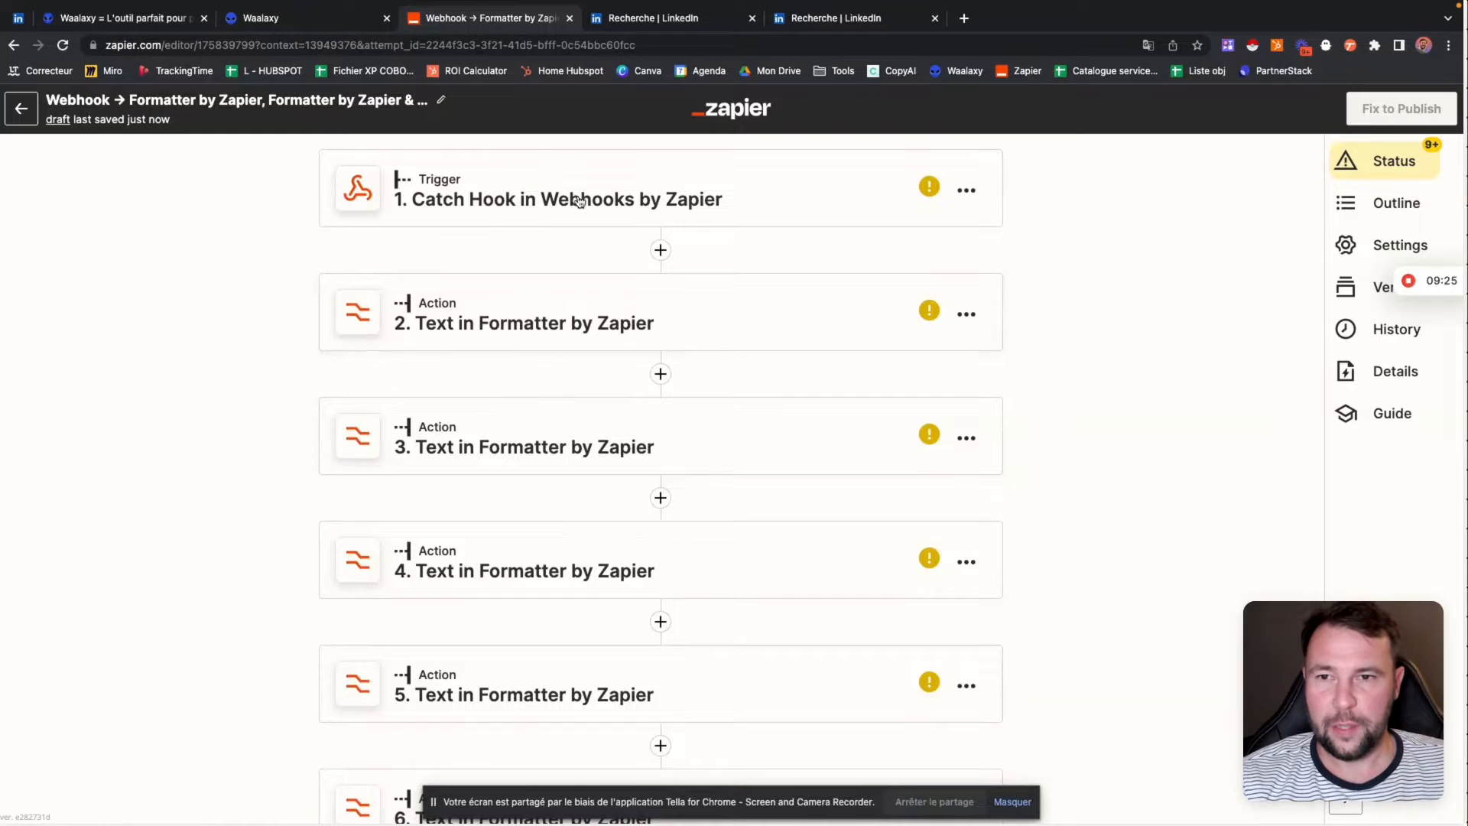
Keep Catch Hook as the trigger event, leave the child key empty and copy the Zap's webhook URL.
{"action": "left_click", "coordinate": [543, 221]}
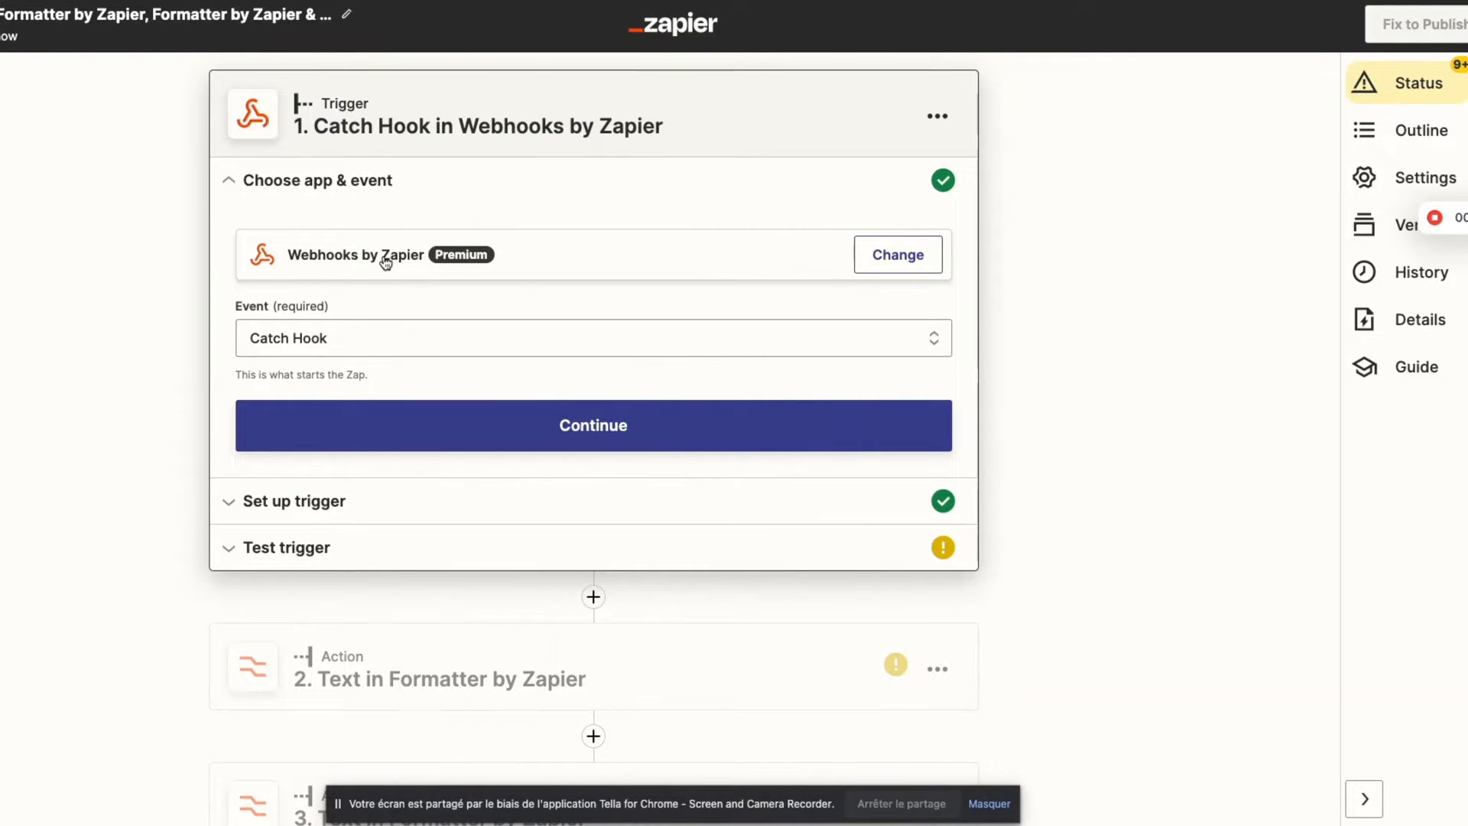
{"action": "scroll", "coordinate": [554, 265], "scroll_direction": "down", "scroll_amount": 2}
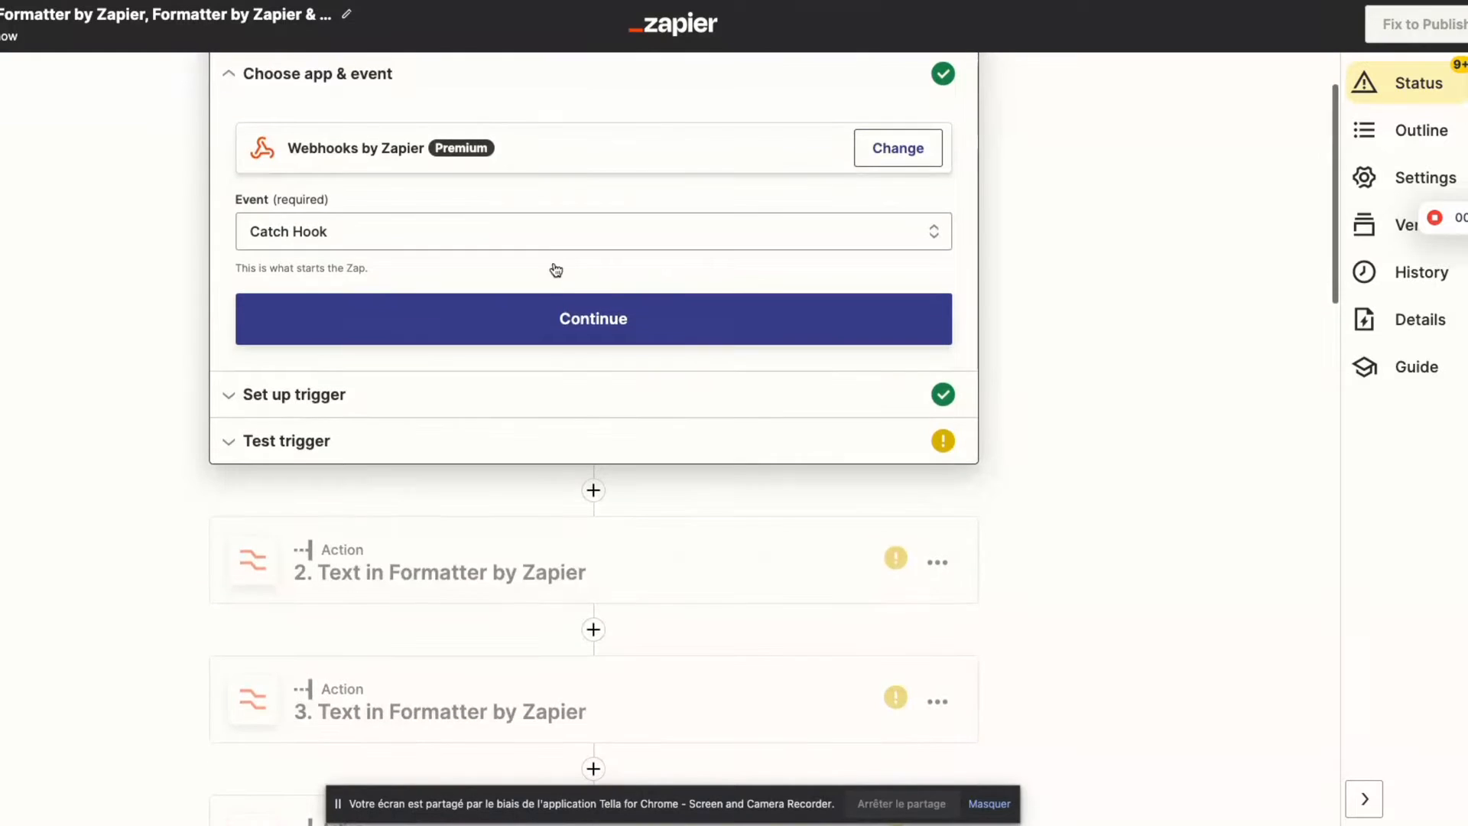
{"action": "left_click", "coordinate": [560, 390]}
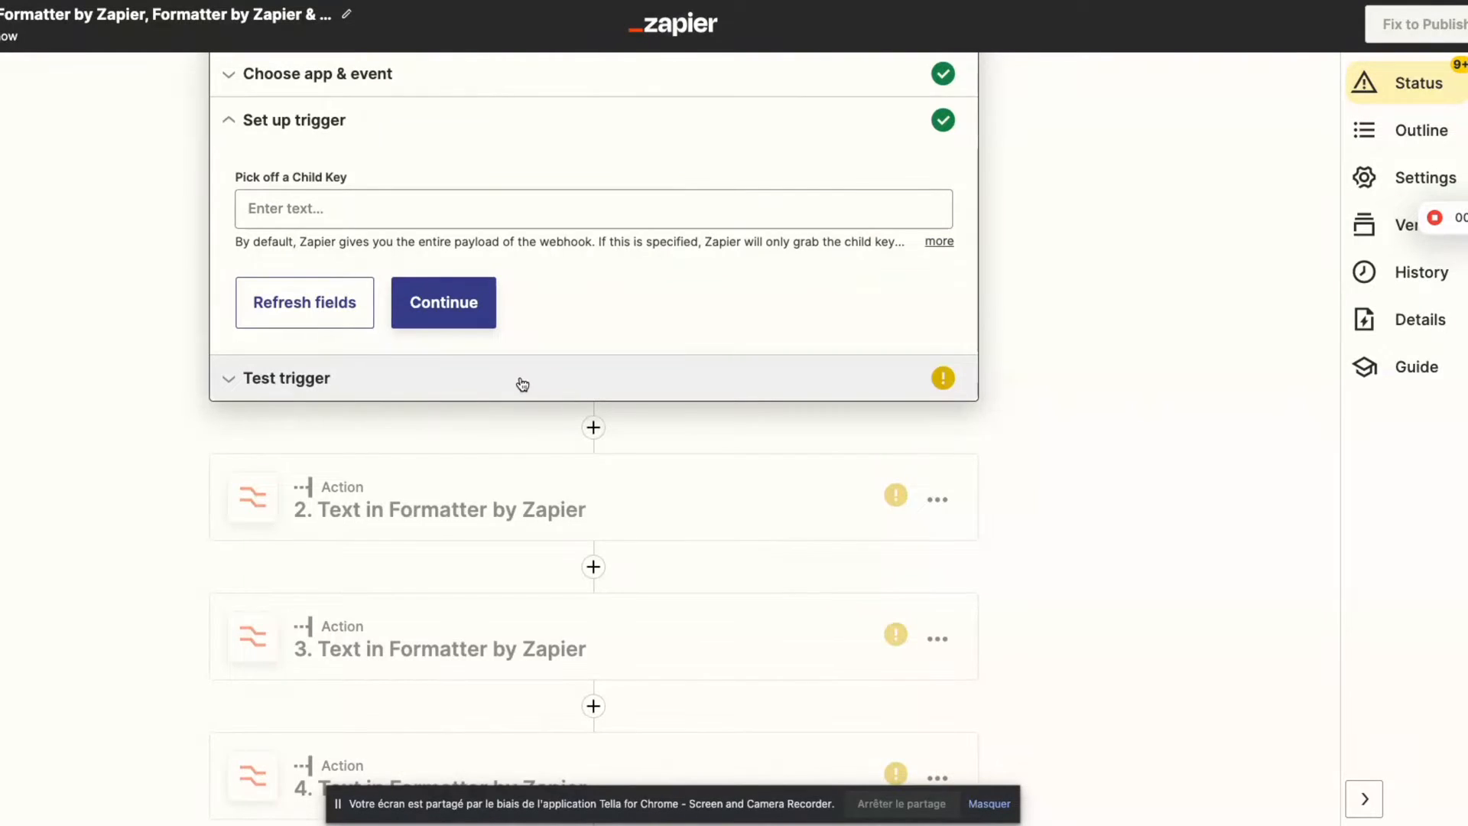
{"action": "left_click", "coordinate": [459, 303]}
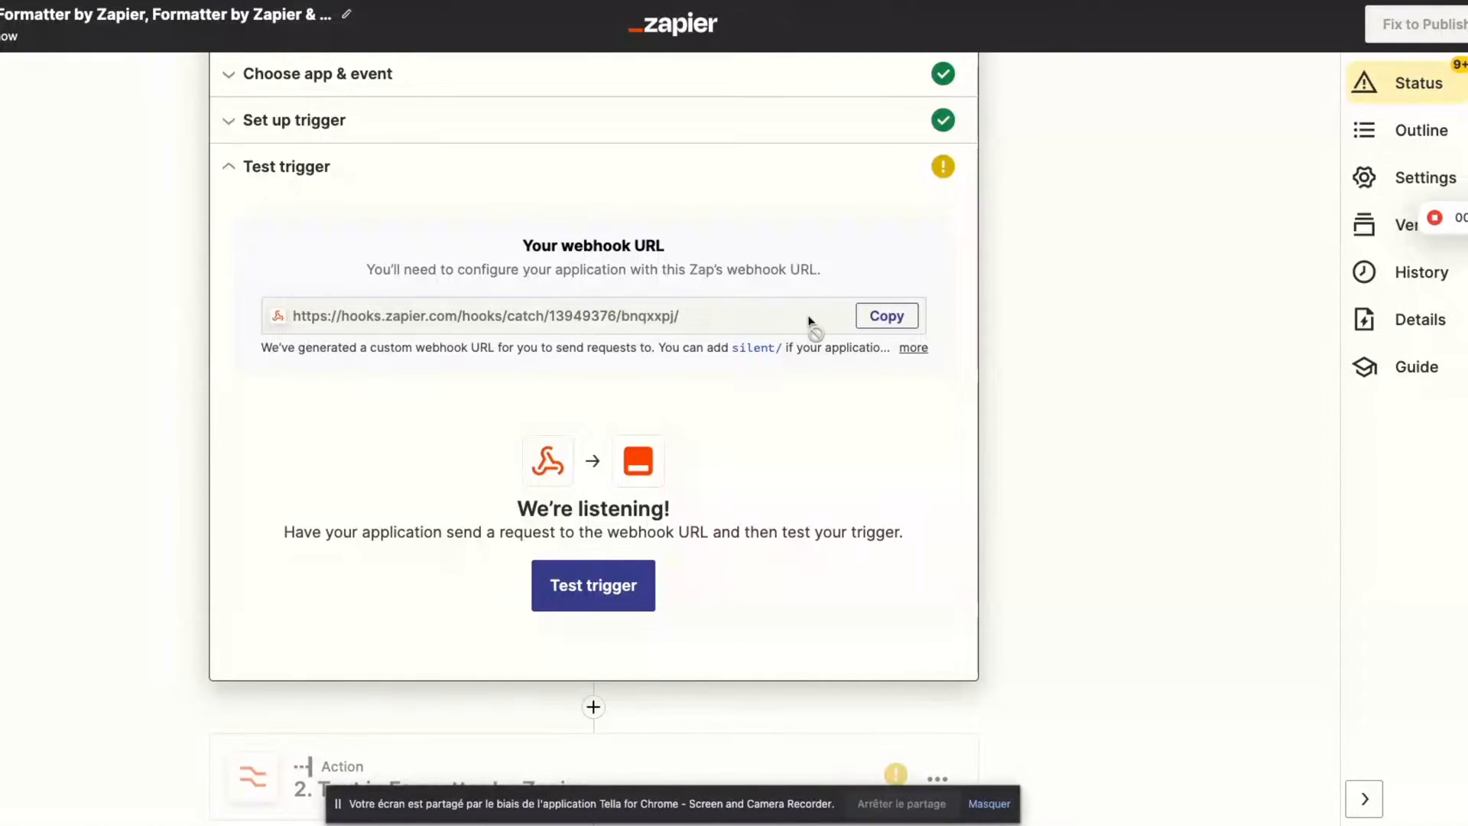
{"action": "left_click", "coordinate": [890, 318]}
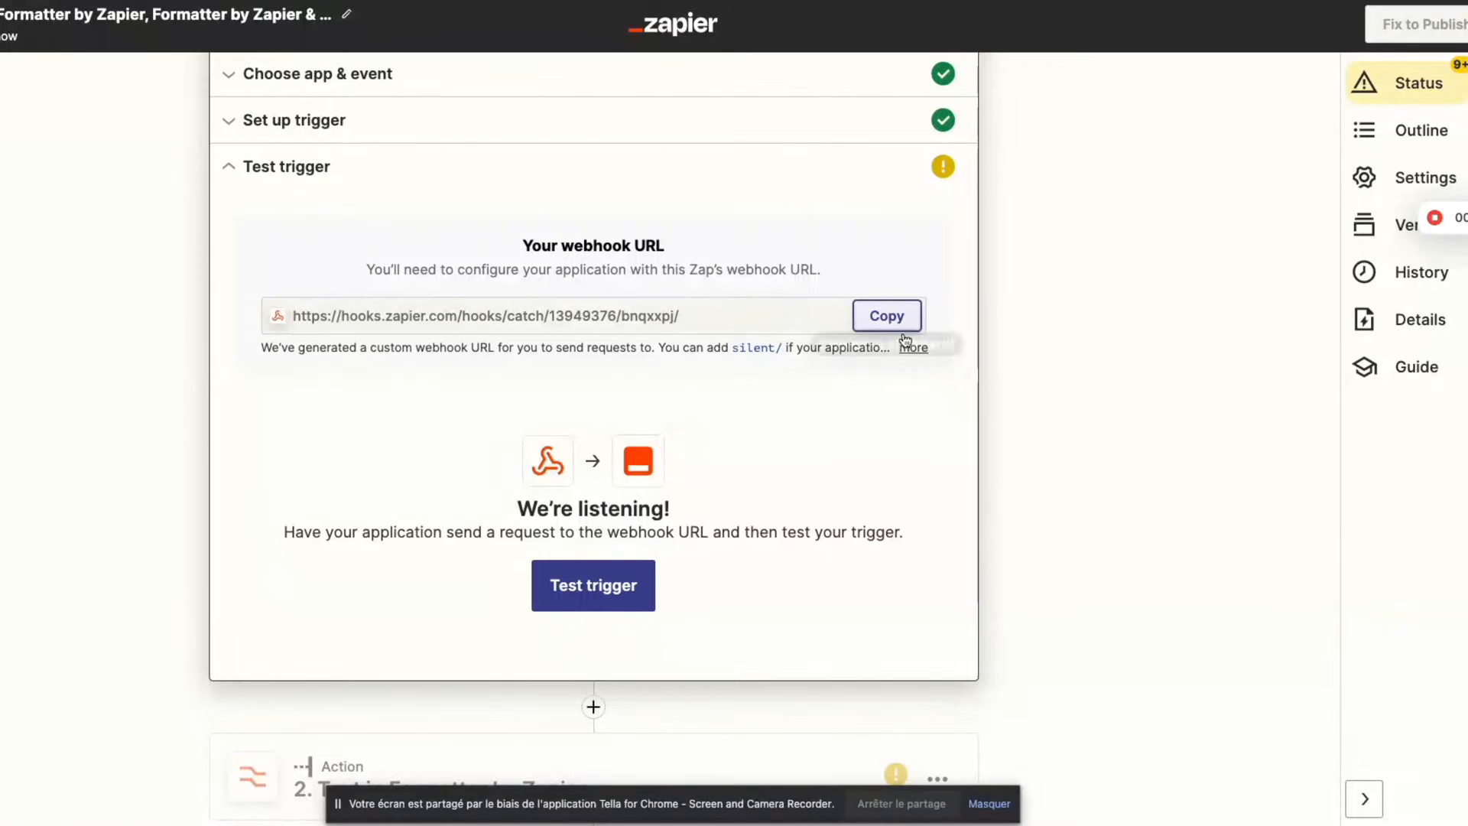
Switch back to Waalaxy, paste the webhook URL into the Hubspot sync setup and test it.
{"action": "key", "text": "ctrl+shift+Tab"}
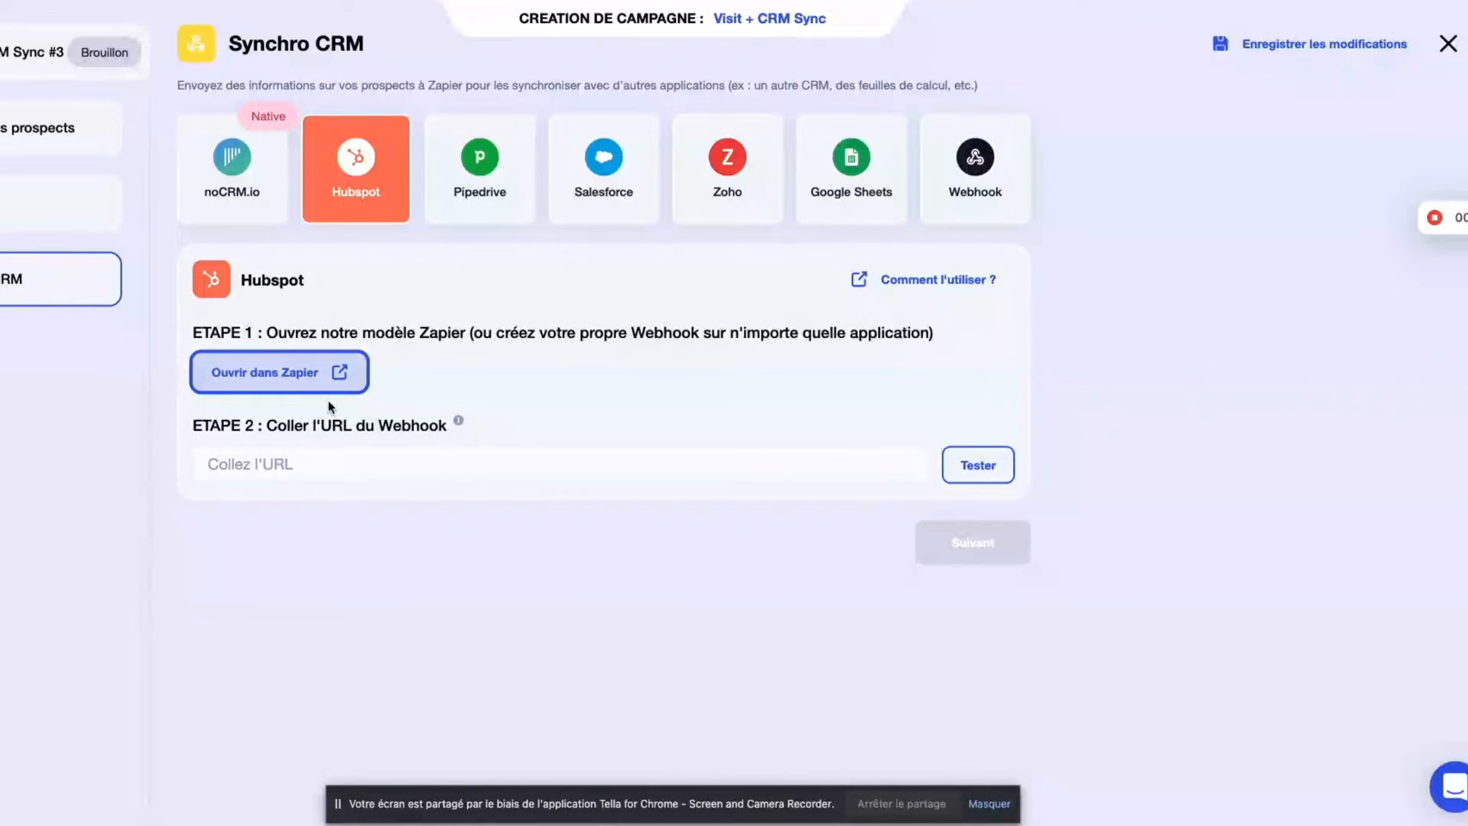
{"action": "left_click", "coordinate": [324, 457]}
{"action": "key", "text": "ctrl+v"}
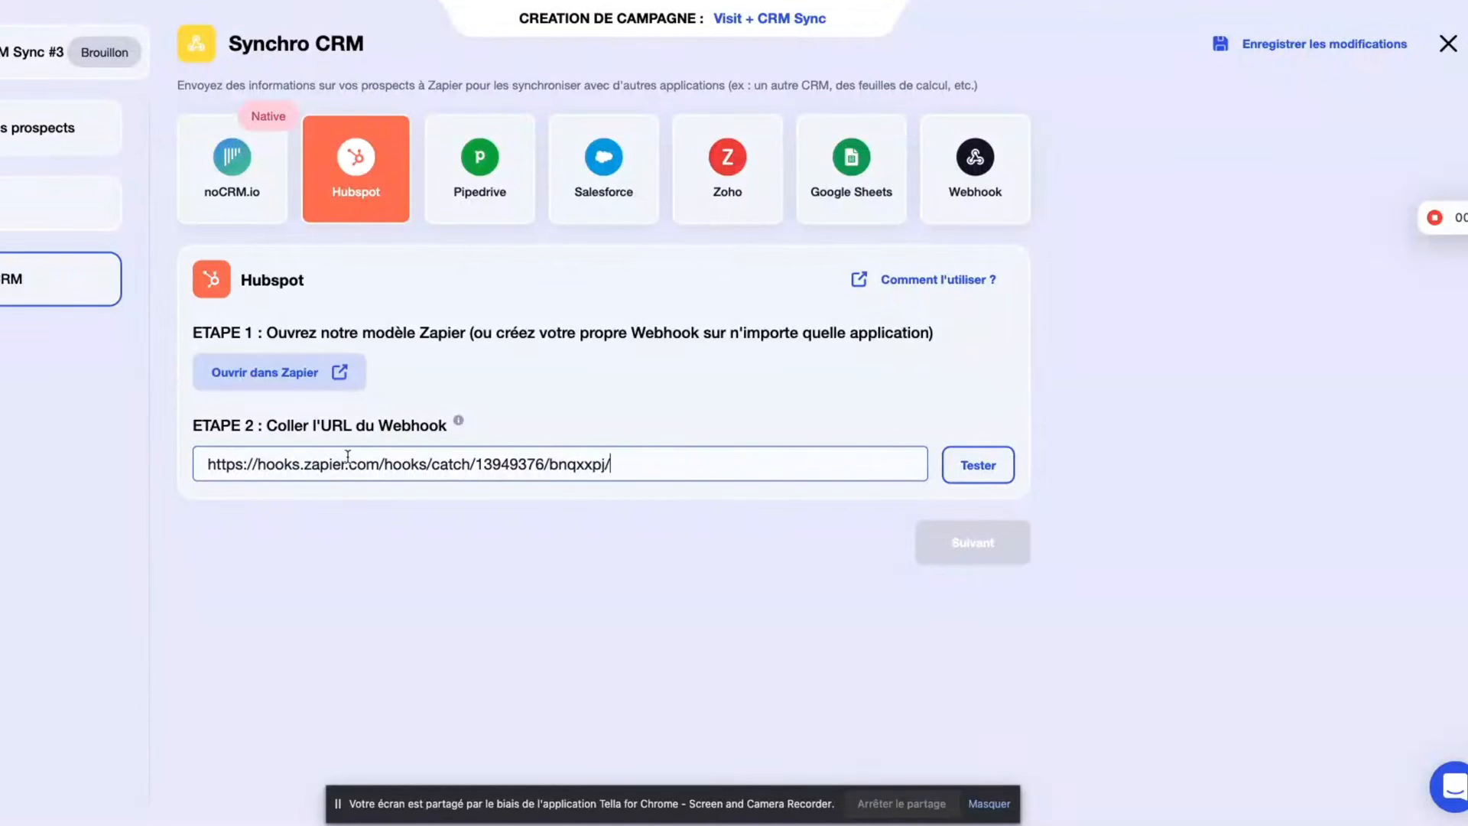
{"action": "left_click", "coordinate": [978, 468]}
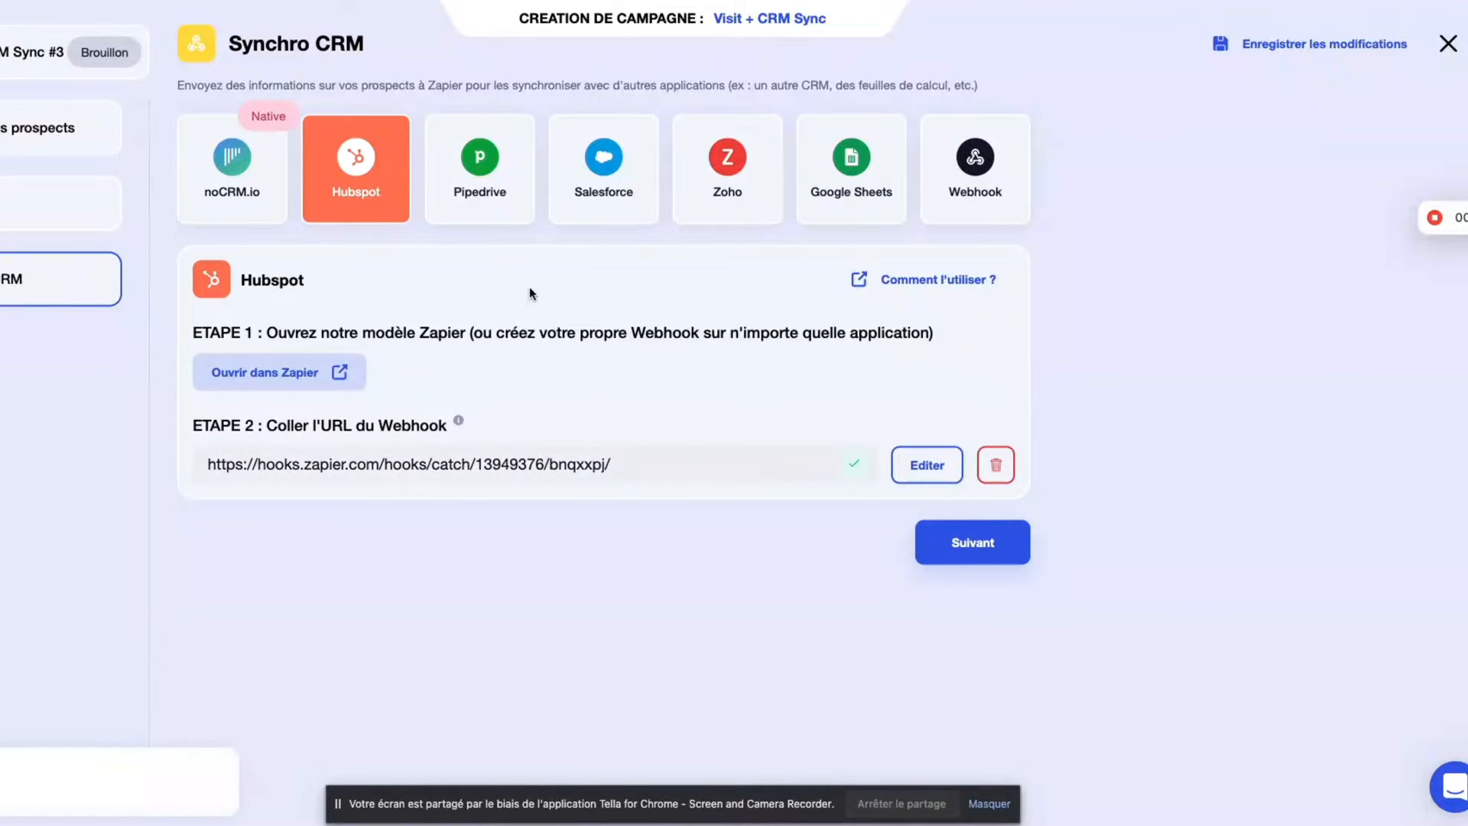
Switch to Zapier and test the Catch Hook trigger to retrieve the request sent by Waalaxy.
{"action": "key", "text": "ctrl+Tab"}
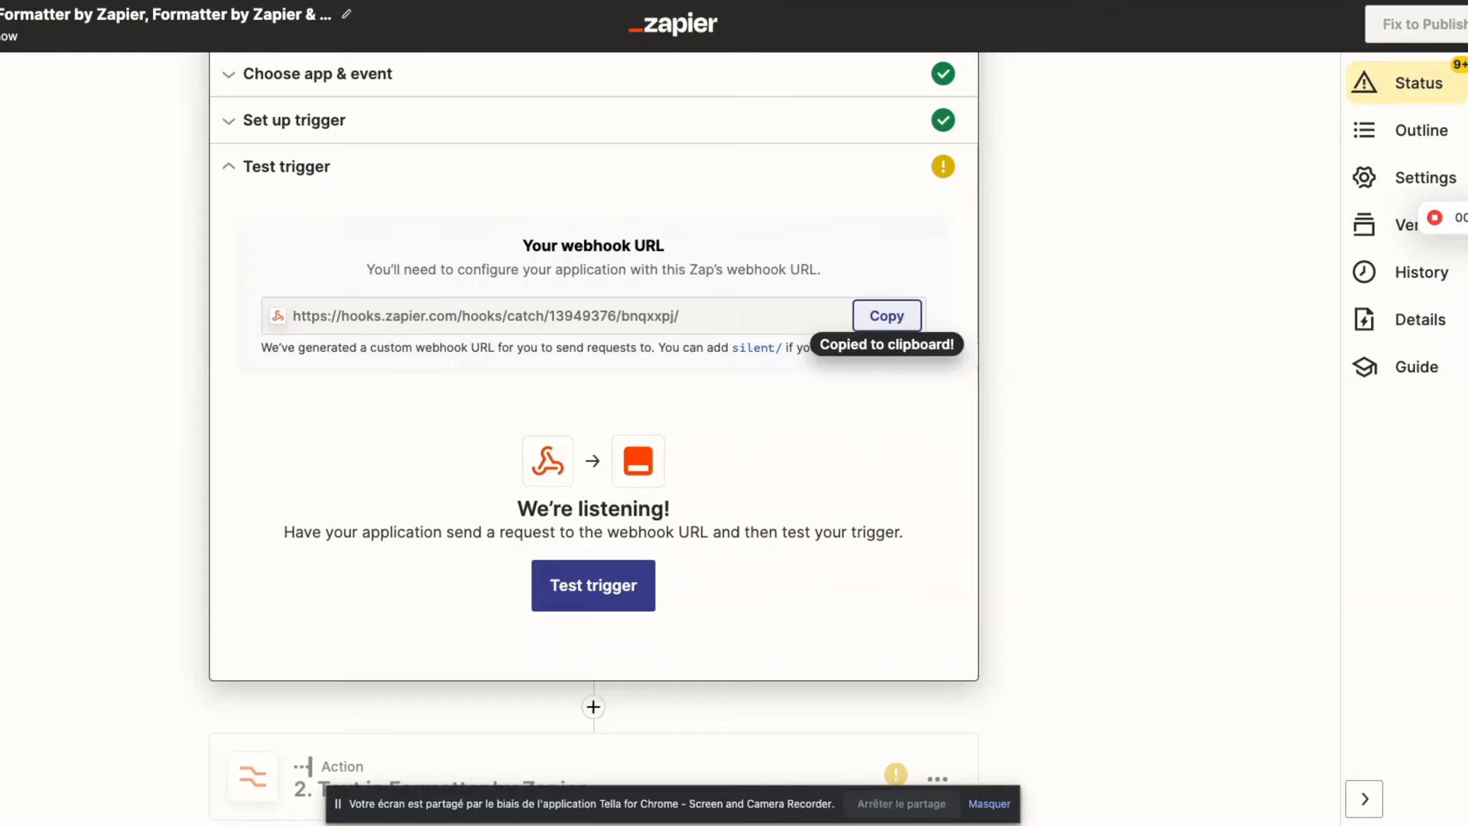
{"action": "left_click", "coordinate": [595, 593]}
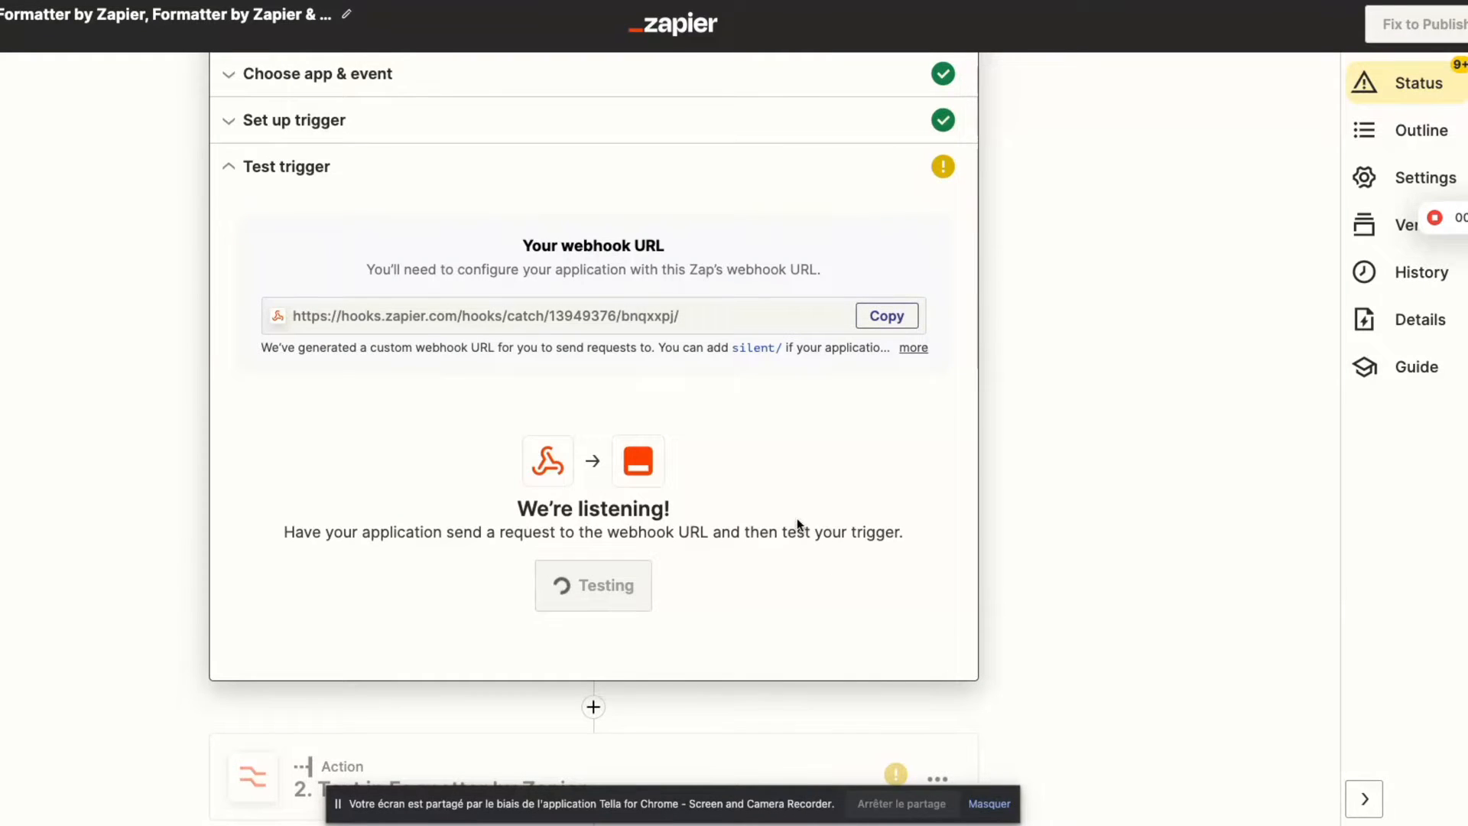
{"action": "scroll", "coordinate": [832, 494], "scroll_direction": "down", "scroll_amount": 1}
{"action": "scroll", "coordinate": [832, 494], "scroll_direction": "down", "scroll_amount": 2}
{"action": "scroll", "coordinate": [848, 517], "scroll_direction": "up", "scroll_amount": 2}
{"action": "scroll", "coordinate": [26, 484], "scroll_direction": "down", "scroll_amount": 1}
{"action": "scroll", "coordinate": [26, 489], "scroll_direction": "down", "scroll_amount": 3}
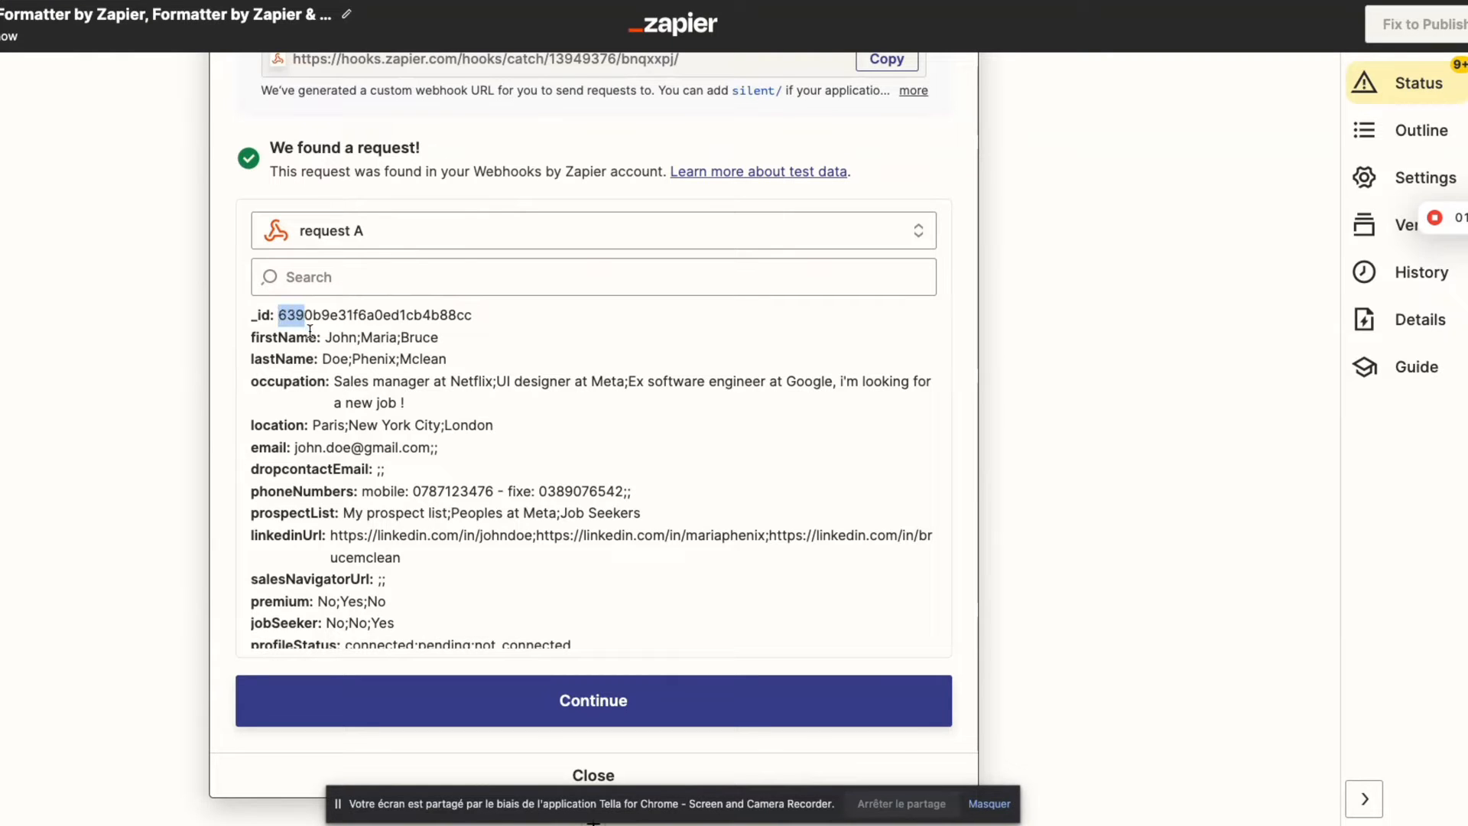
Review the sample prospect fields in request A and continue to the setup of the first Text formatter action.
{"action": "left_click_drag", "start_coordinate": [273, 336], "coordinate": [469, 562]}
{"action": "left_click", "coordinate": [501, 471]}
{"action": "scroll", "coordinate": [521, 378], "scroll_direction": "down", "scroll_amount": 3}
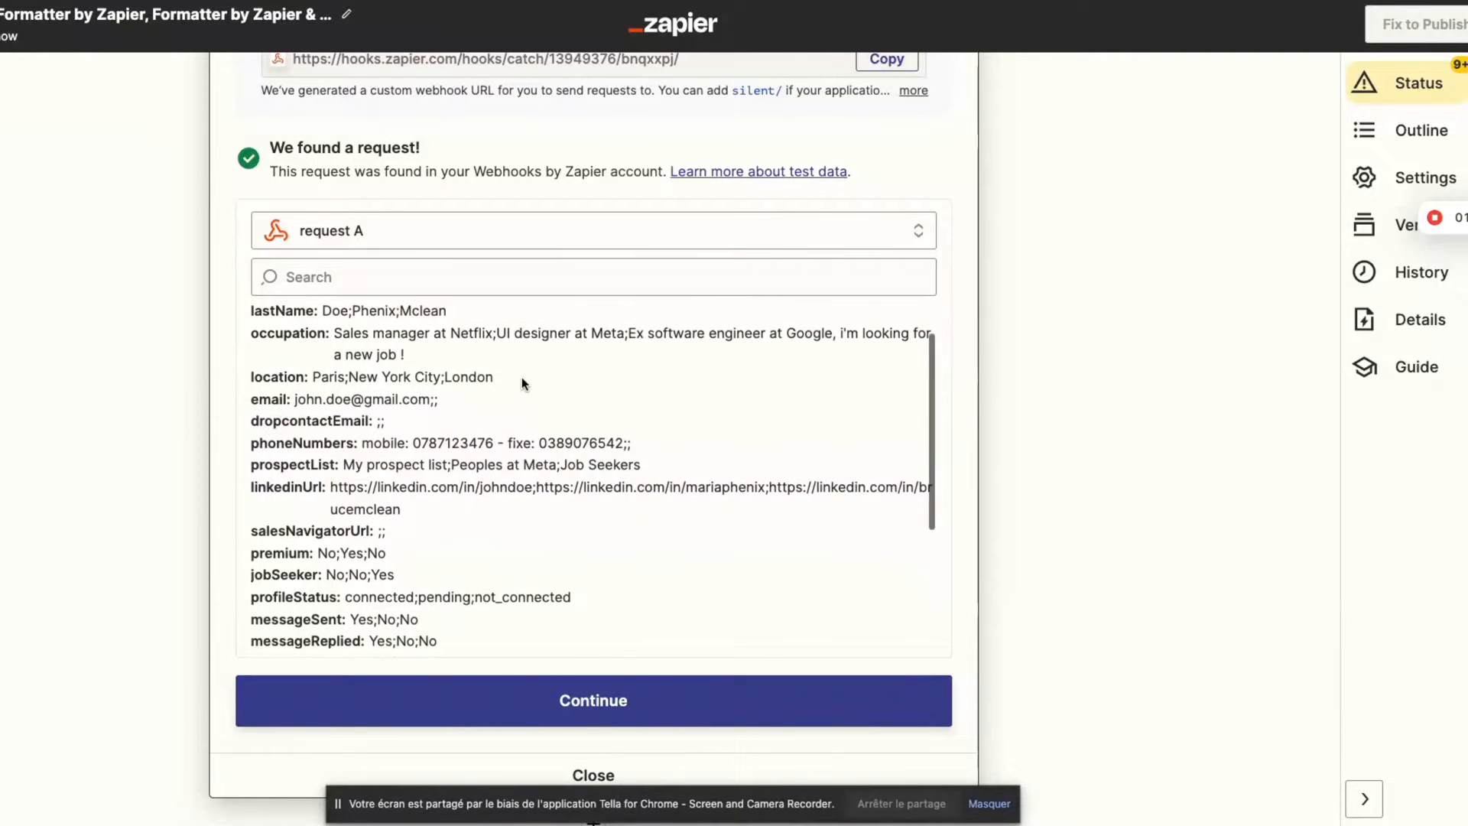
{"action": "scroll", "coordinate": [521, 378], "scroll_direction": "down", "scroll_amount": 3}
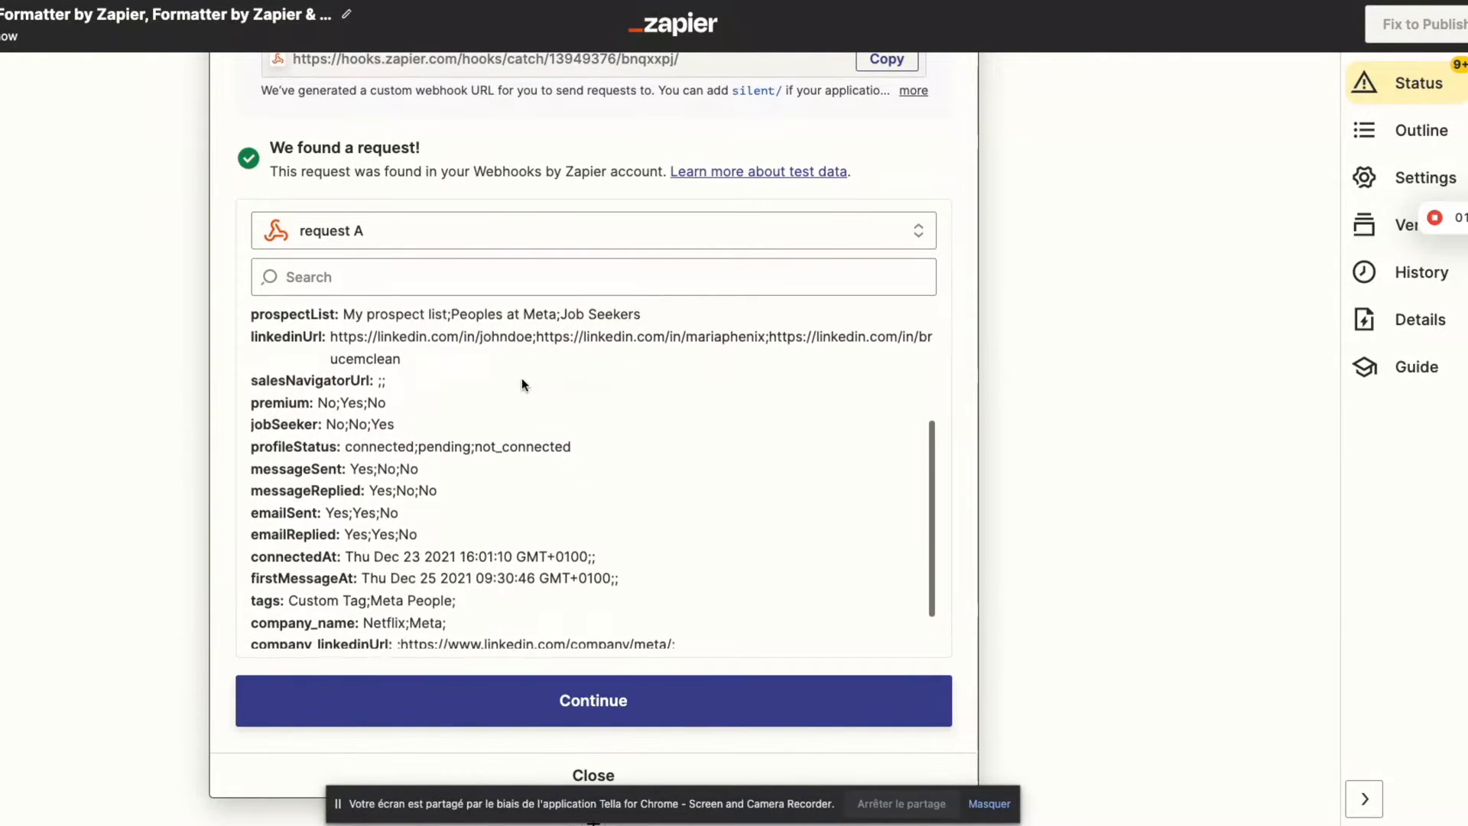
{"action": "scroll", "coordinate": [522, 378], "scroll_direction": "down", "scroll_amount": 1}
{"action": "scroll", "coordinate": [607, 593], "scroll_direction": "down", "scroll_amount": 2}
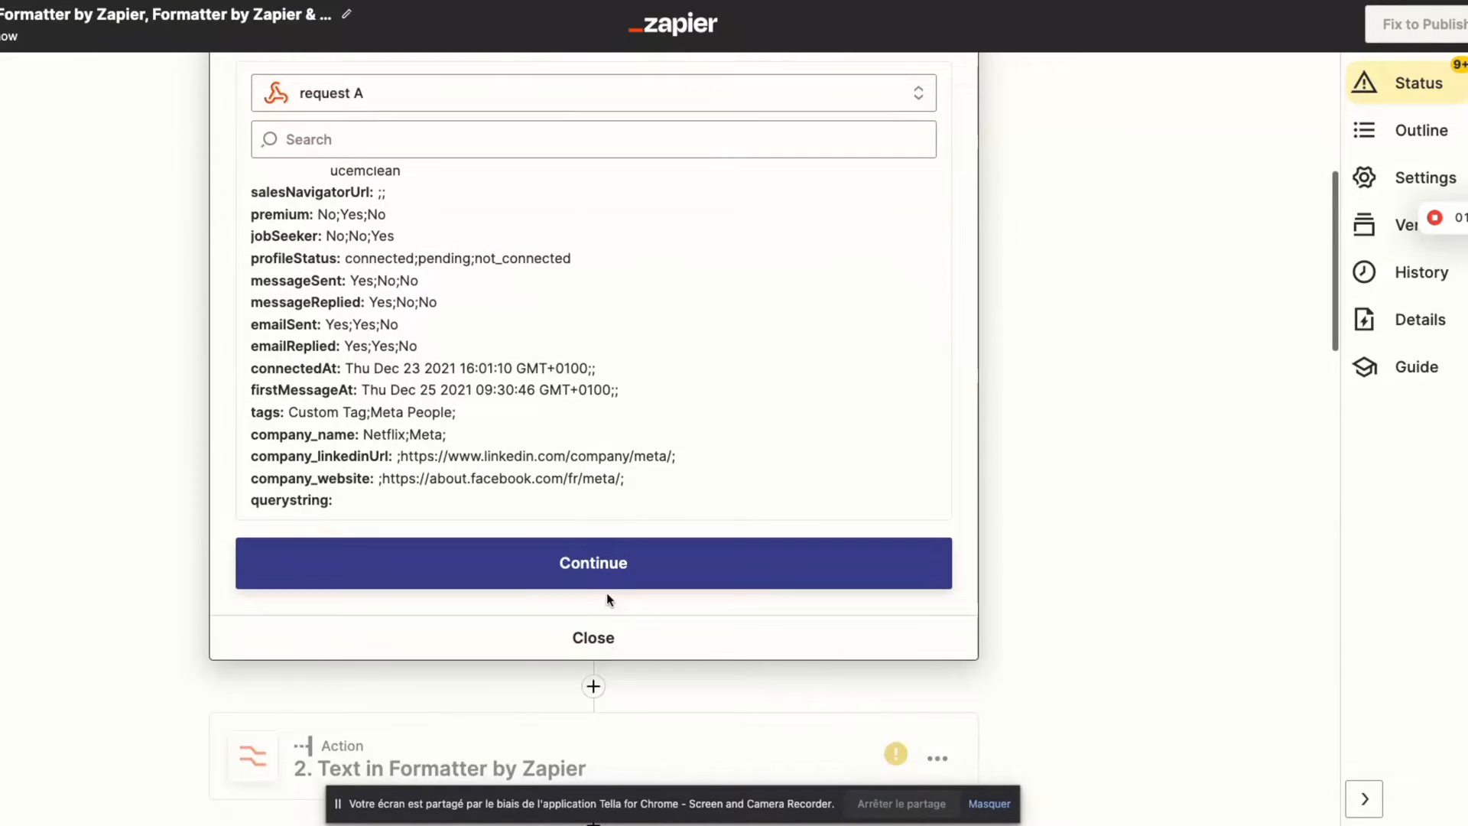
{"action": "left_click", "coordinate": [696, 567]}
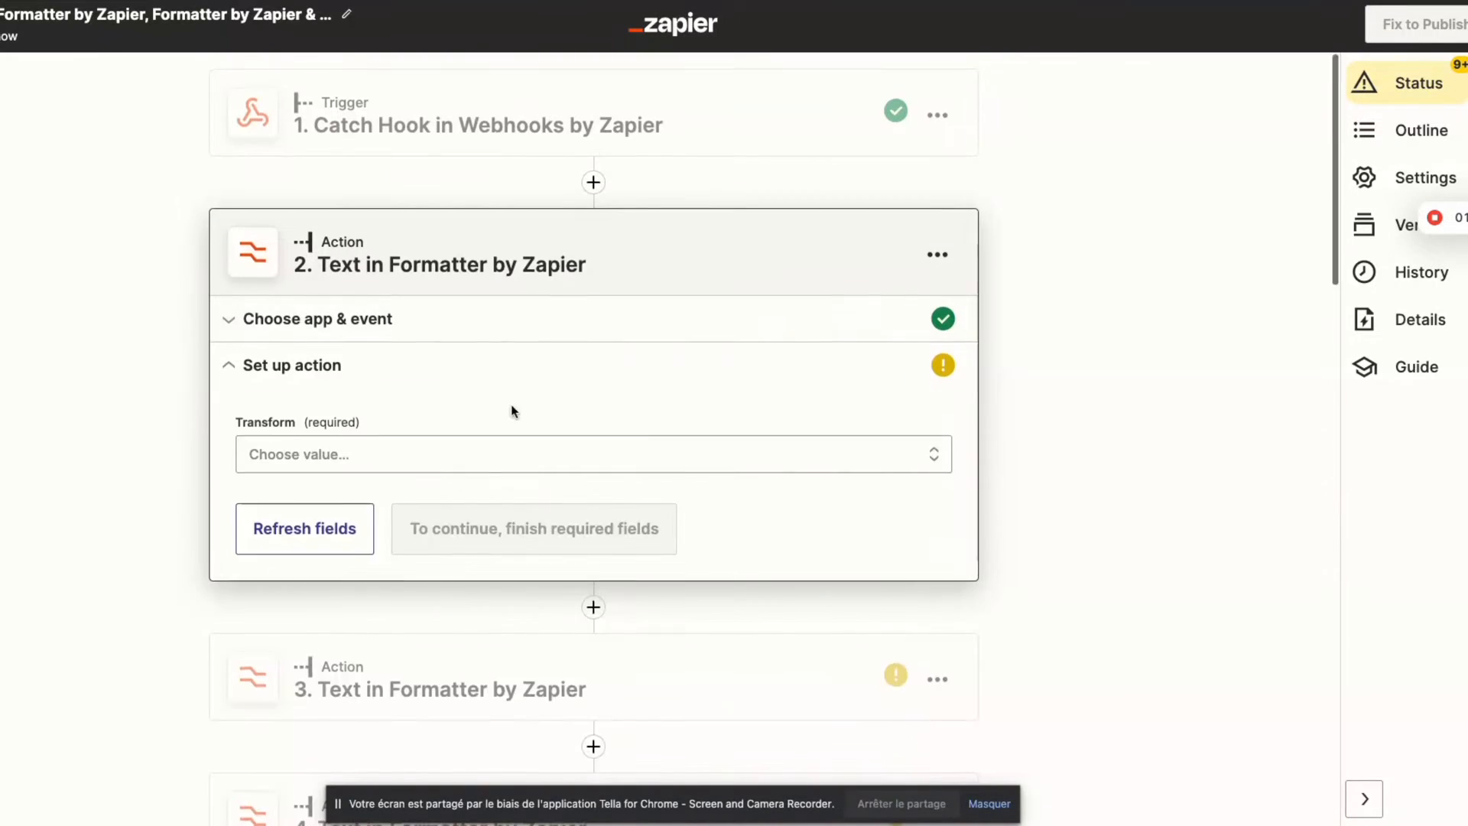
{"action": "left_click", "coordinate": [367, 367]}
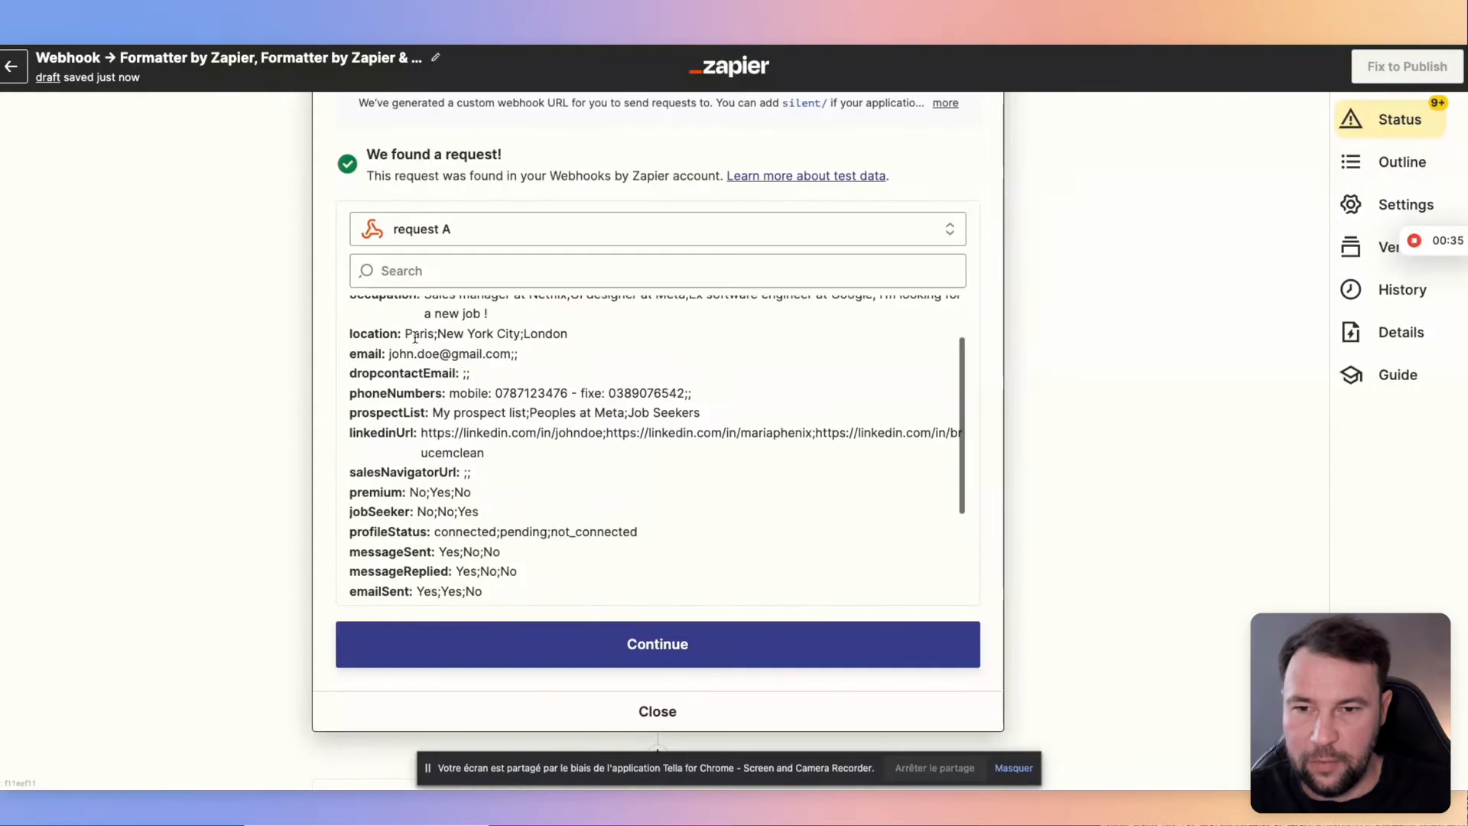
Finish reviewing the webhook sample, continue to the first Text formatter action and keep Text as its event.
{"action": "scroll", "coordinate": [415, 337], "scroll_direction": "up", "scroll_amount": 1}
{"action": "scroll", "coordinate": [289, 384], "scroll_direction": "down", "scroll_amount": 3}
{"action": "scroll", "coordinate": [496, 323], "scroll_direction": "down", "scroll_amount": 1}
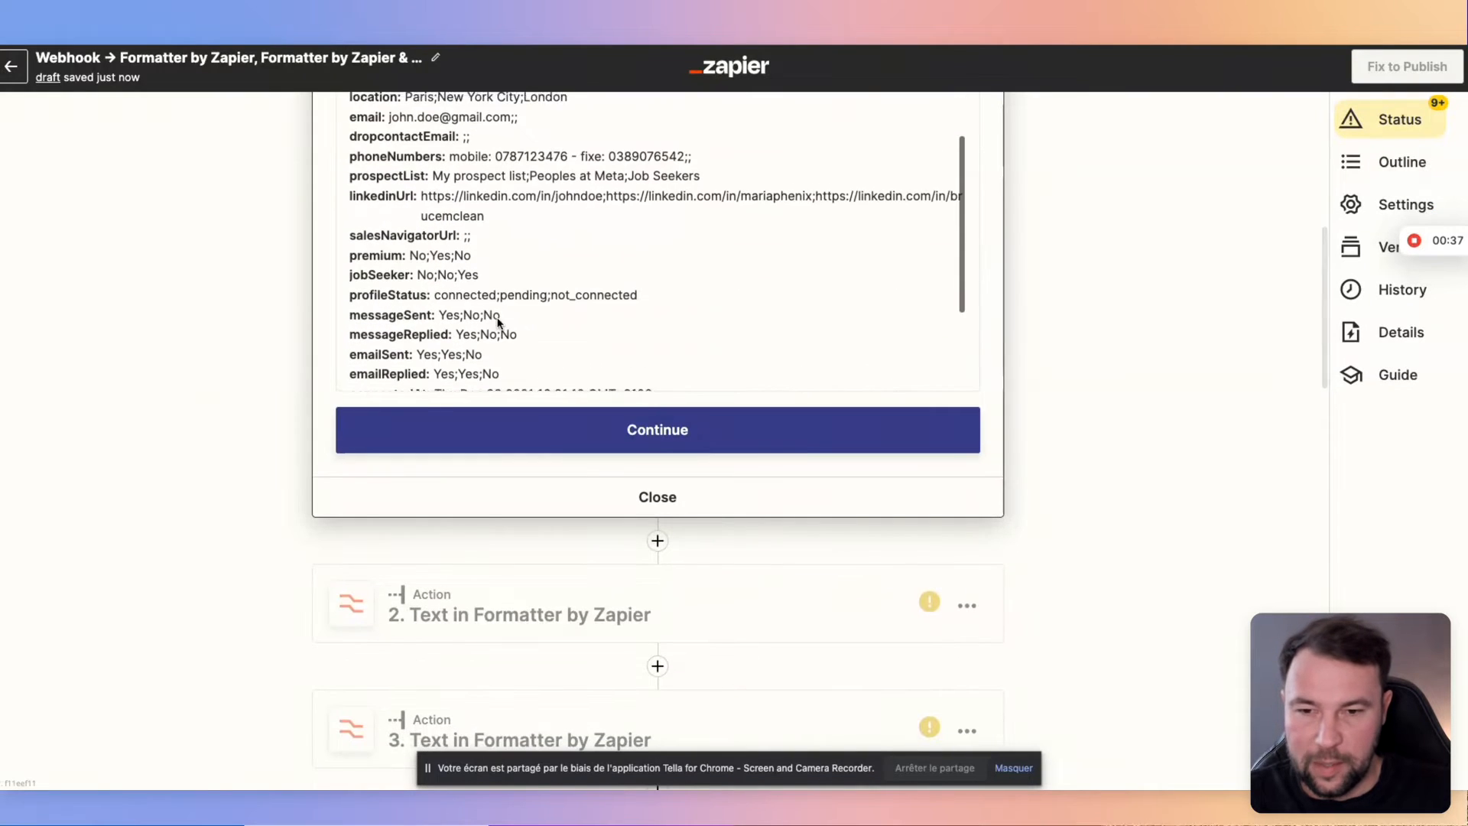
{"action": "left_click", "coordinate": [647, 432]}
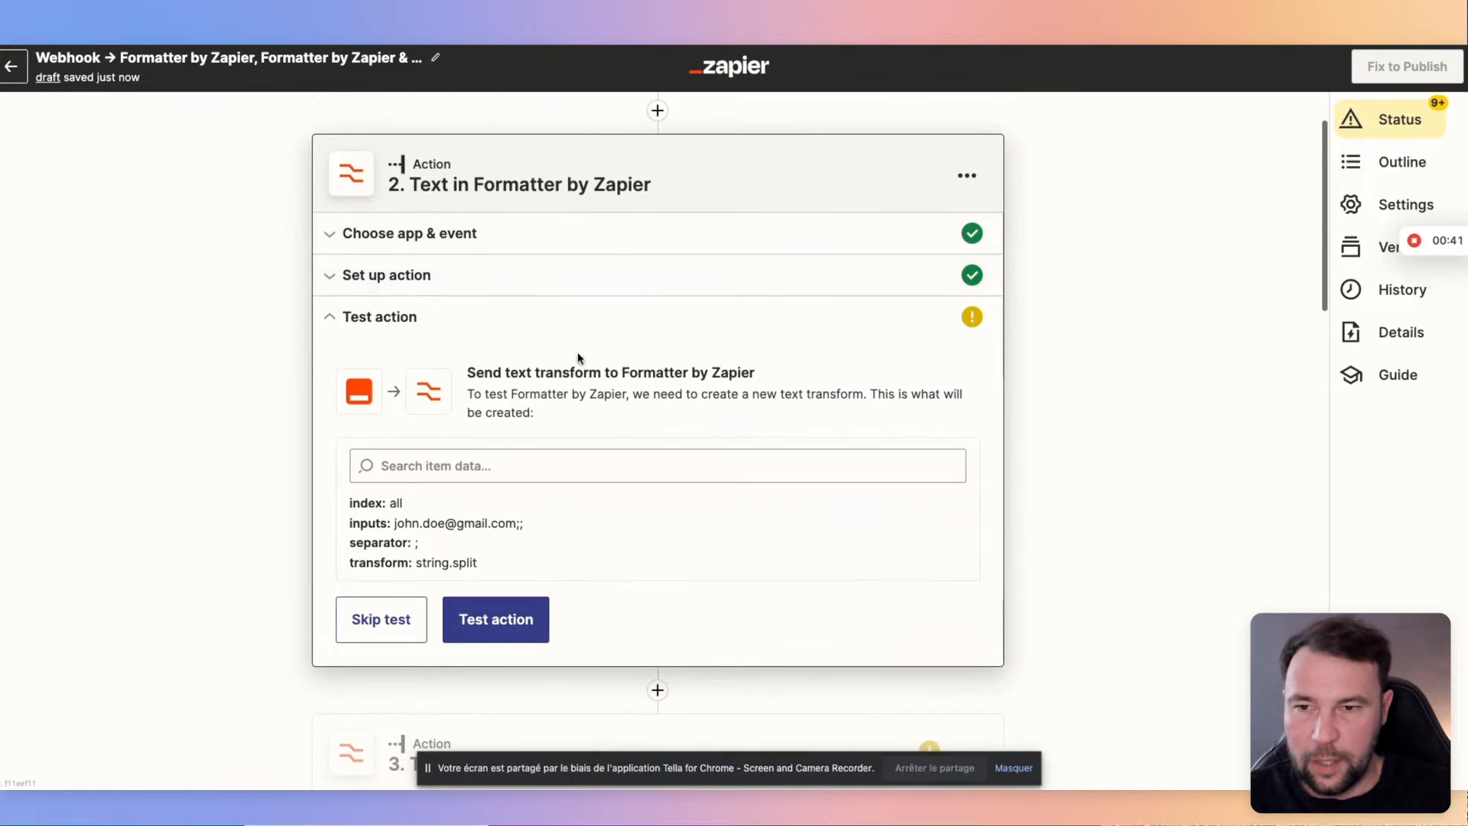
{"action": "left_click", "coordinate": [426, 236]}
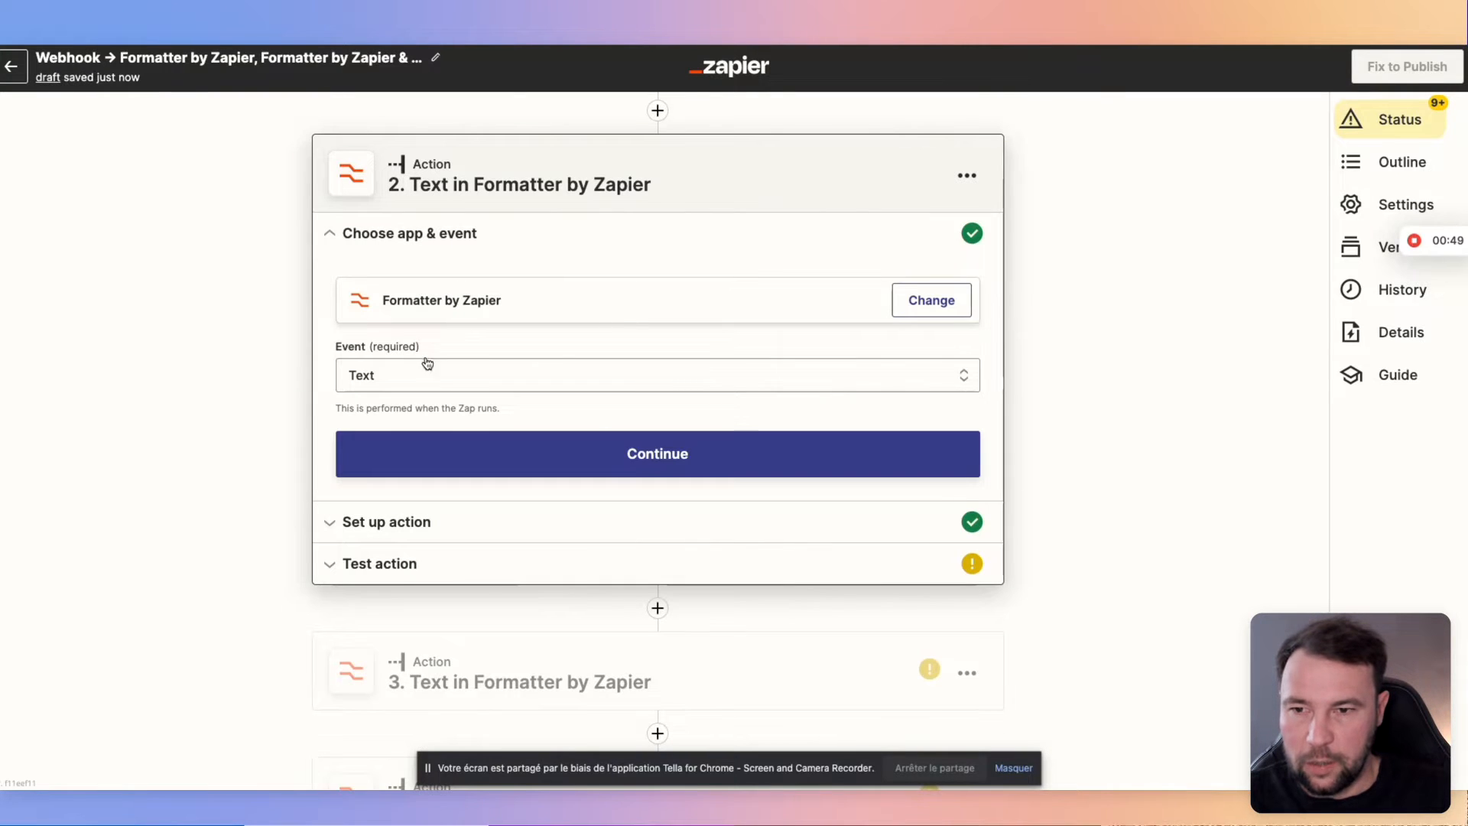
{"action": "left_click", "coordinate": [496, 460]}
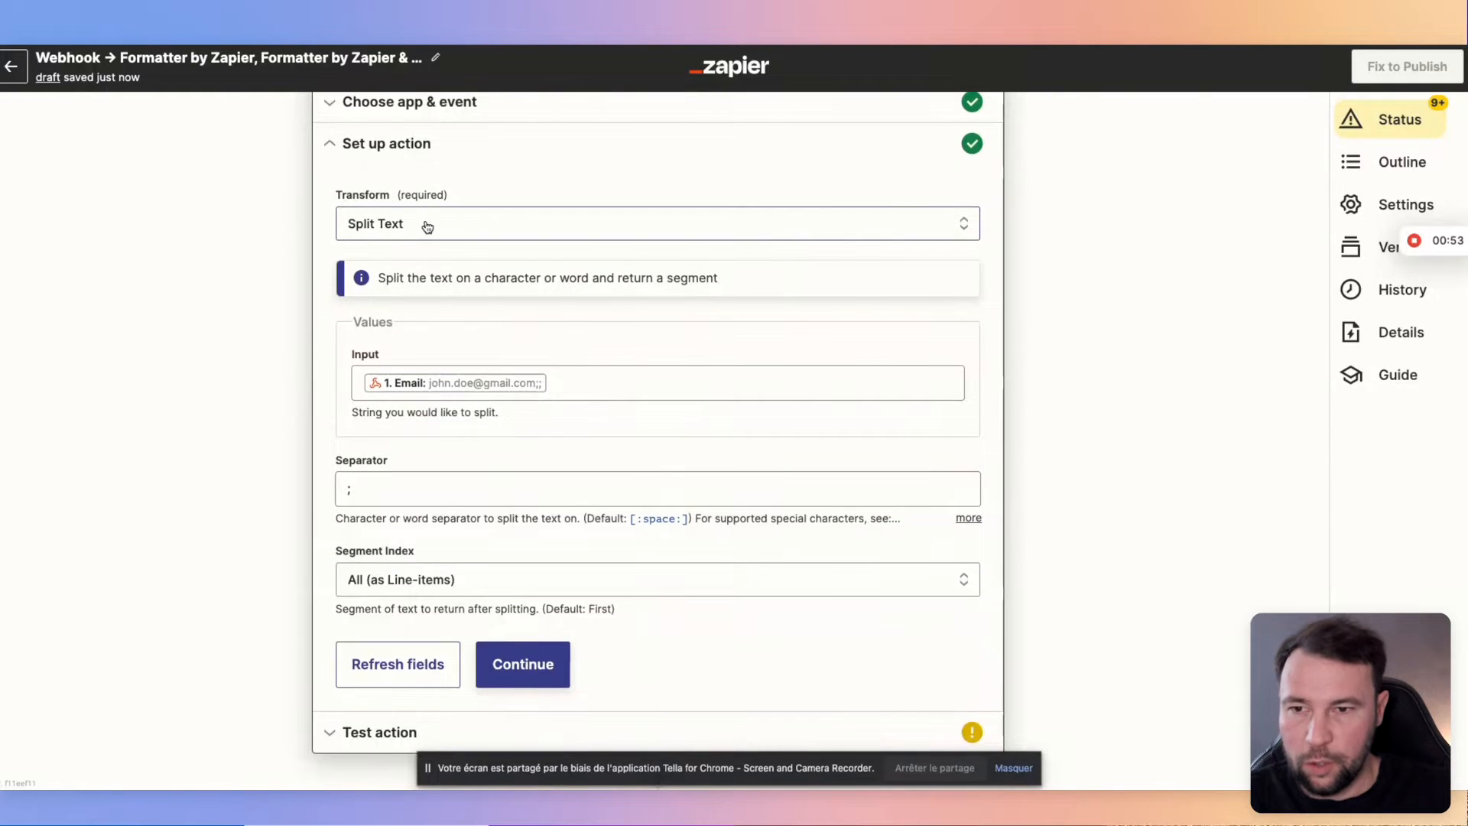
Keep the Email input's Split Text transform, semicolon separator and All (as Line-items) segment index, and accept the action setup.
{"action": "left_click", "coordinate": [428, 222]}
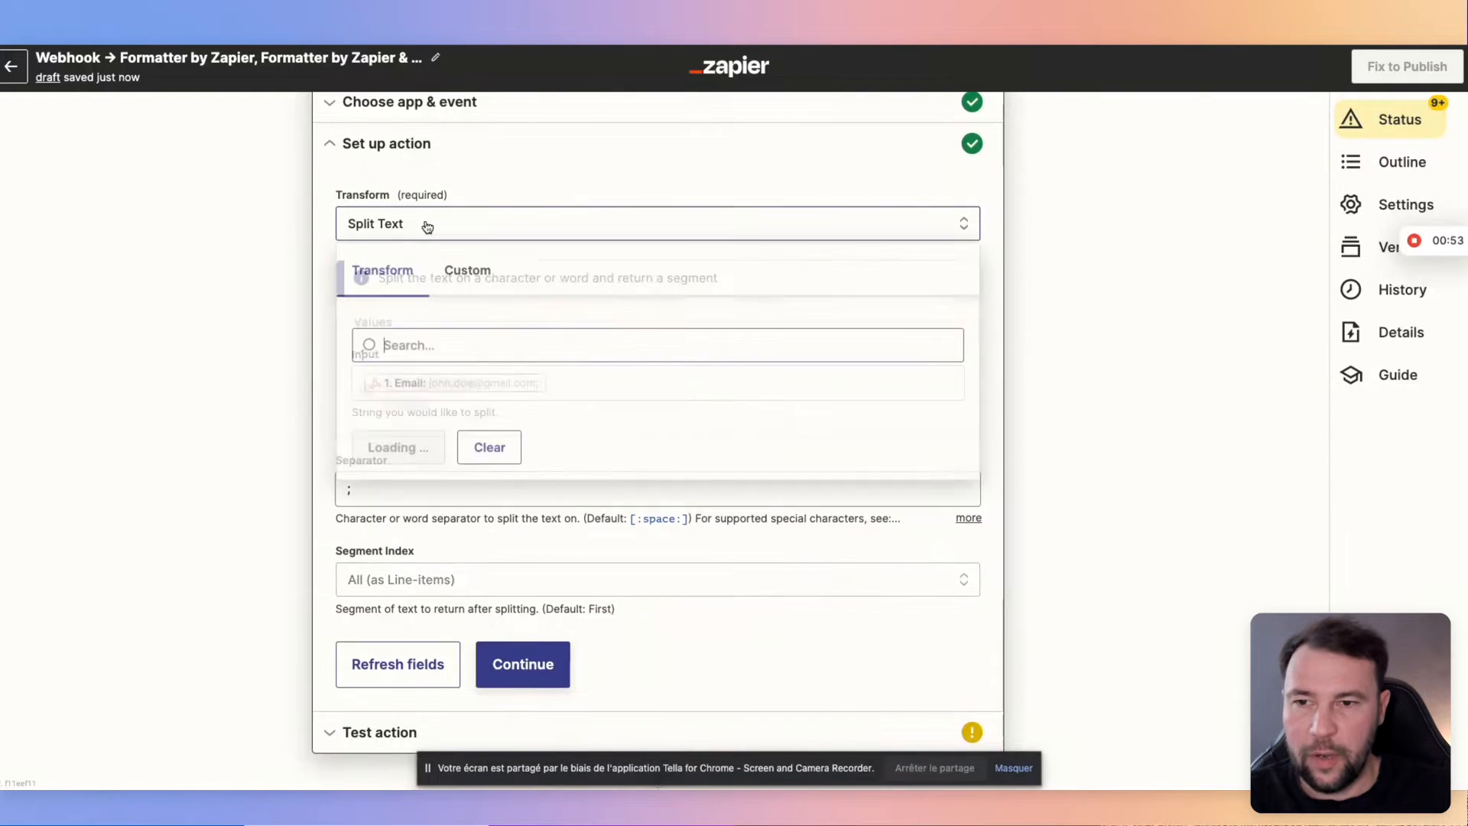
{"action": "left_click", "coordinate": [289, 231]}
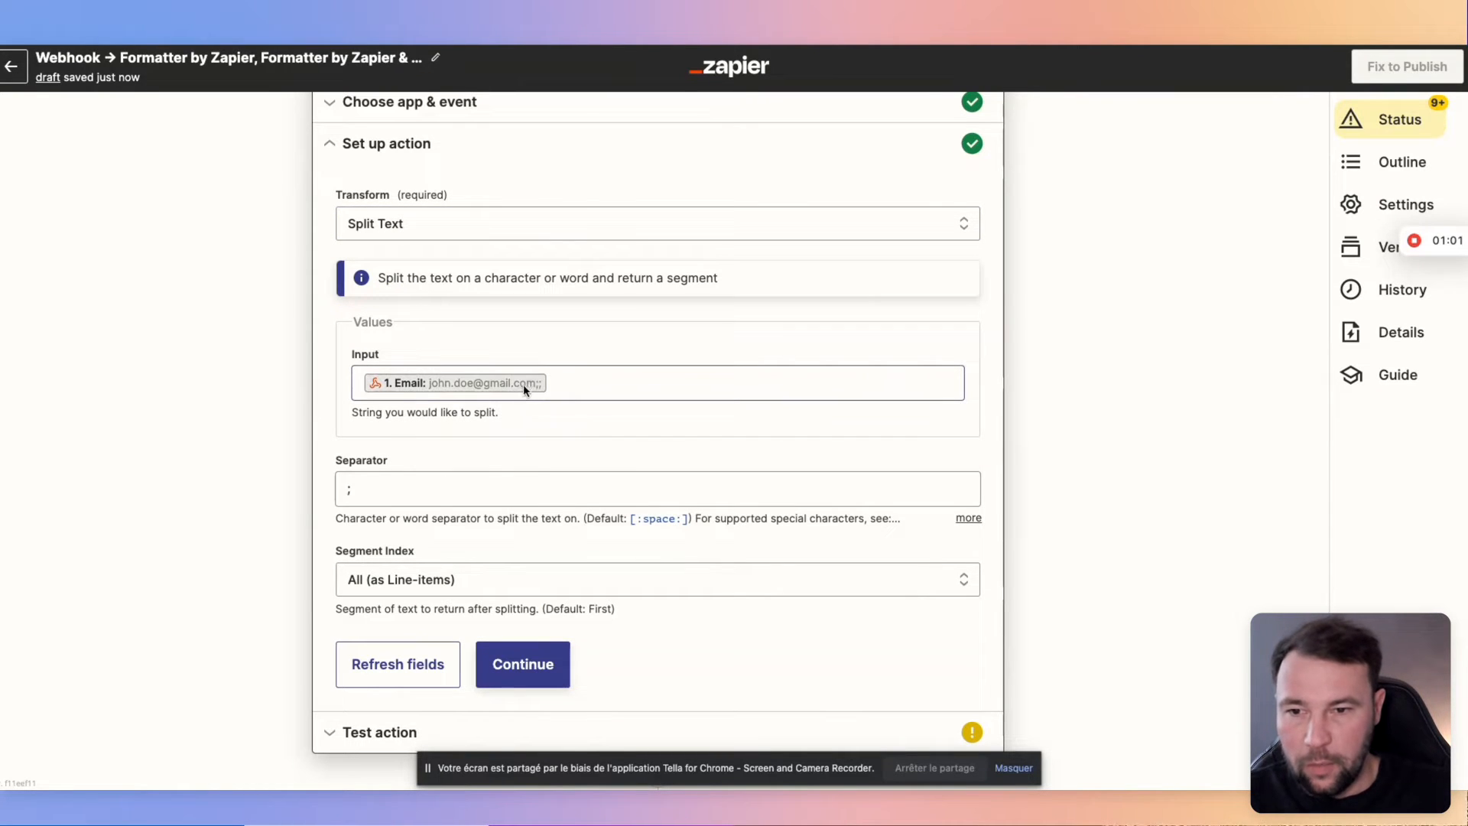
{"action": "scroll", "coordinate": [554, 388], "scroll_direction": "down", "scroll_amount": 1}
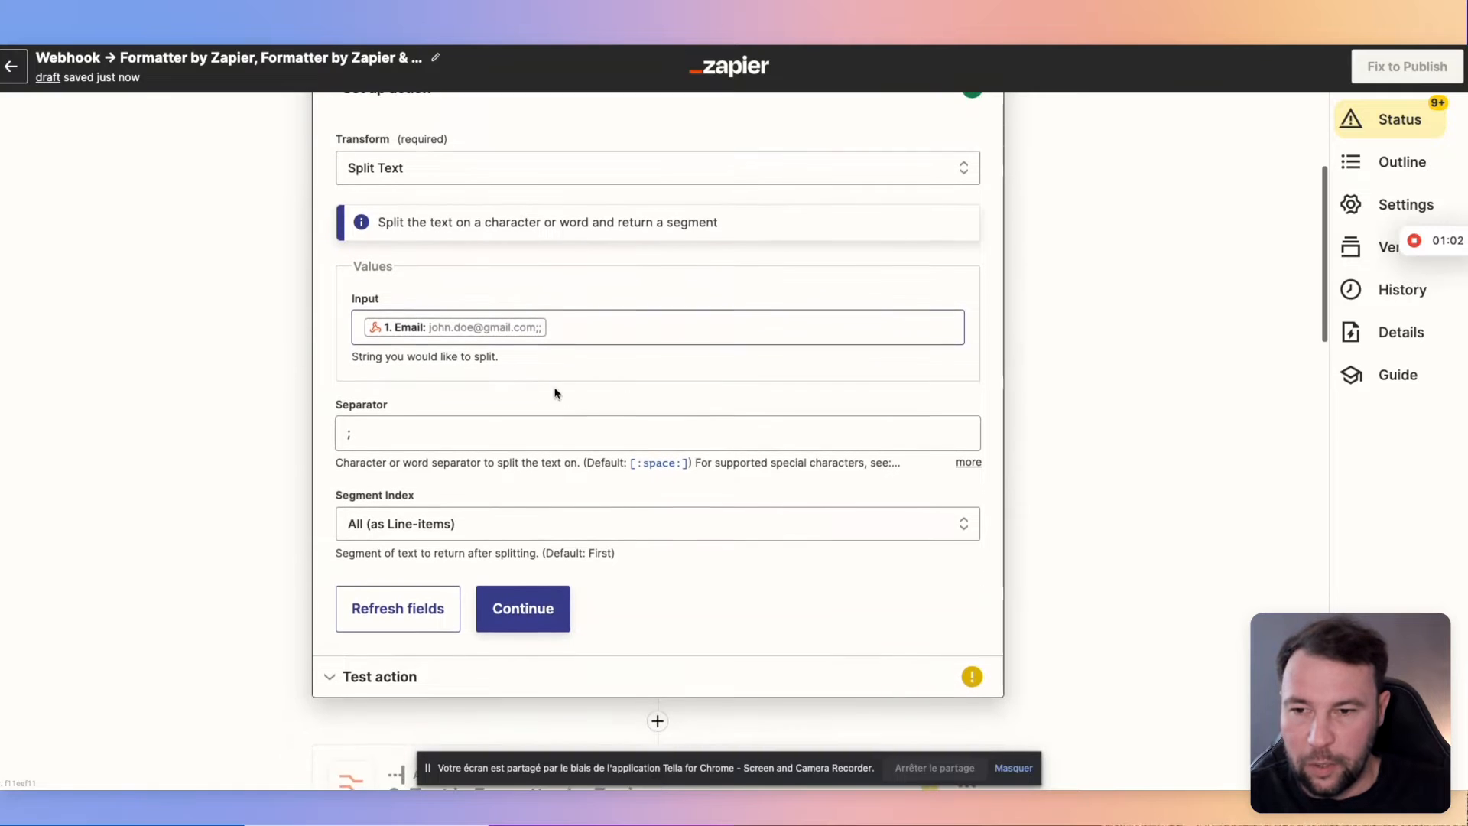
{"action": "left_click", "coordinate": [346, 430]}
{"action": "left_click", "coordinate": [243, 451]}
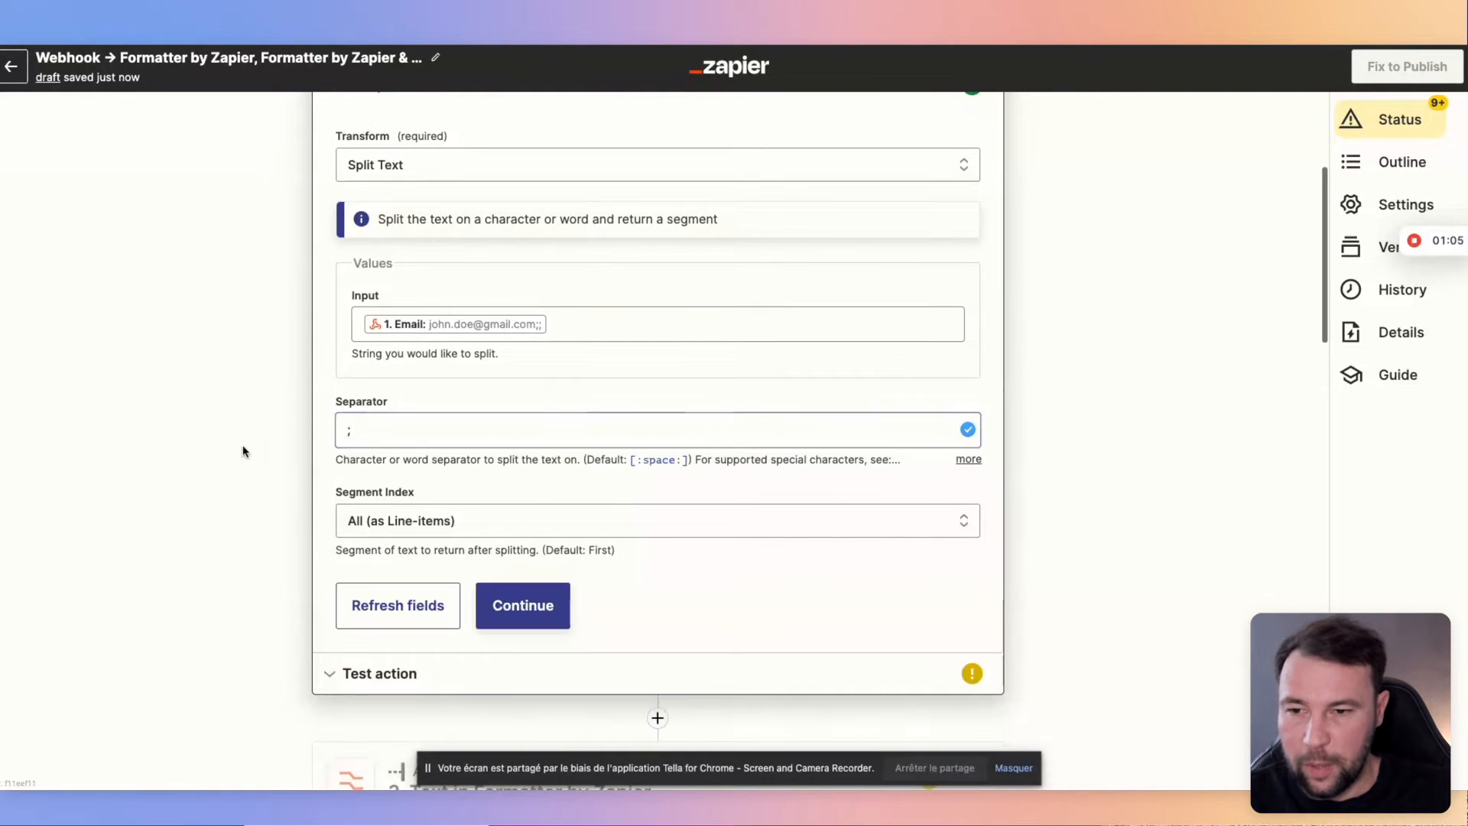
{"action": "scroll", "coordinate": [268, 447], "scroll_direction": "down", "scroll_amount": 2}
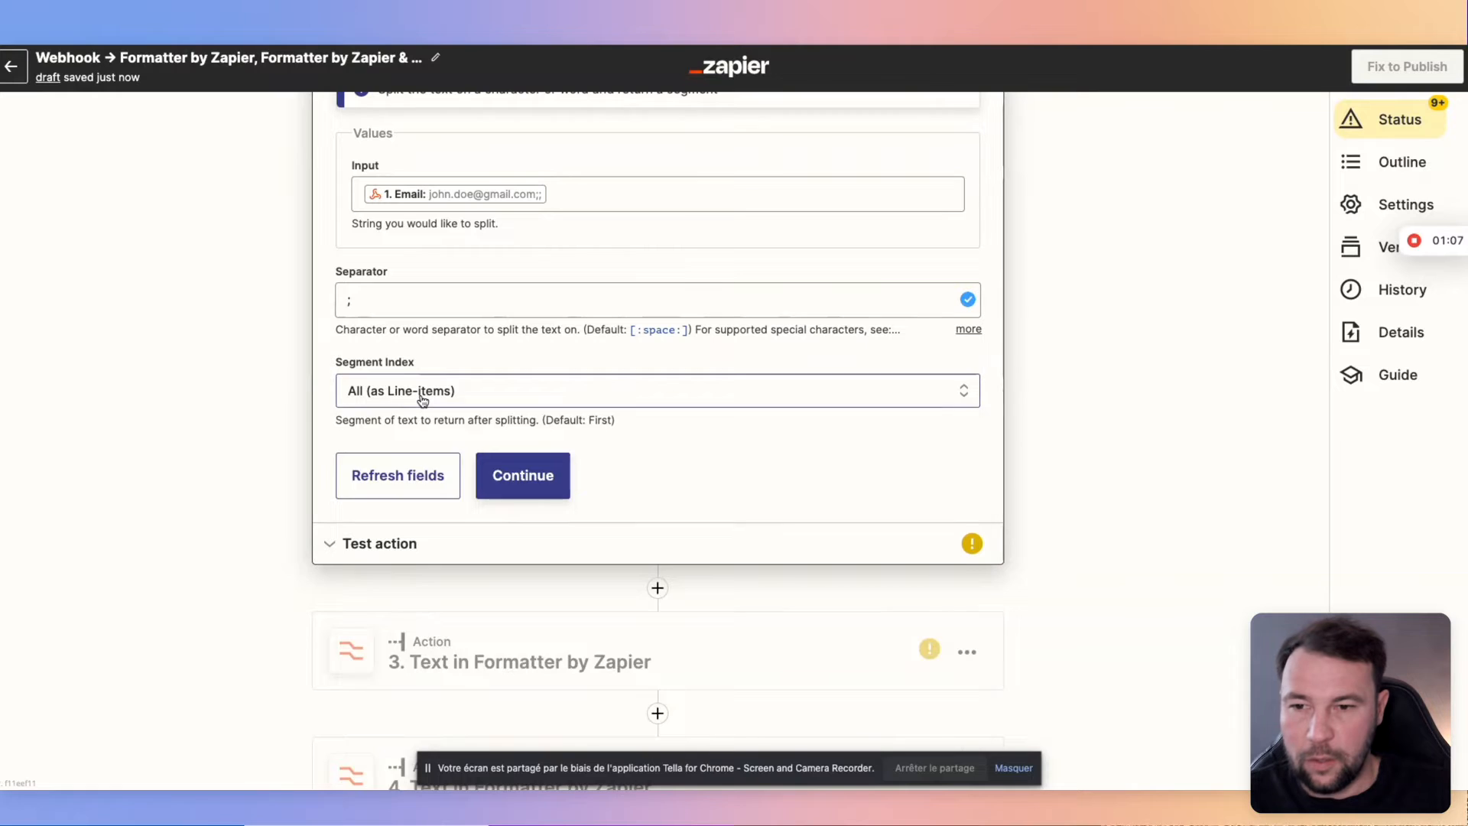
{"action": "left_click", "coordinate": [422, 394]}
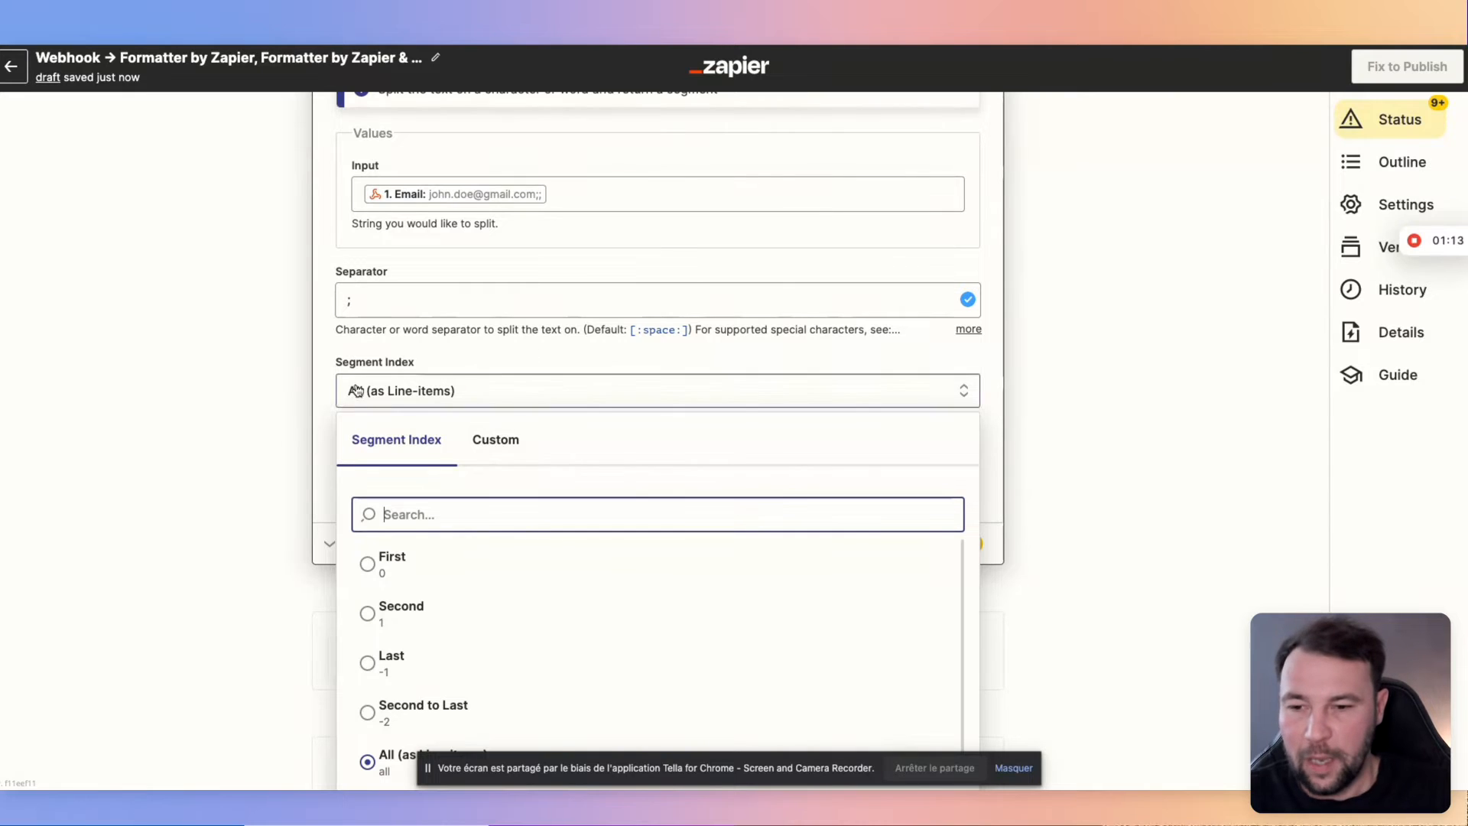
{"action": "left_click", "coordinate": [257, 543]}
{"action": "scroll", "coordinate": [442, 394], "scroll_direction": "down", "scroll_amount": 2}
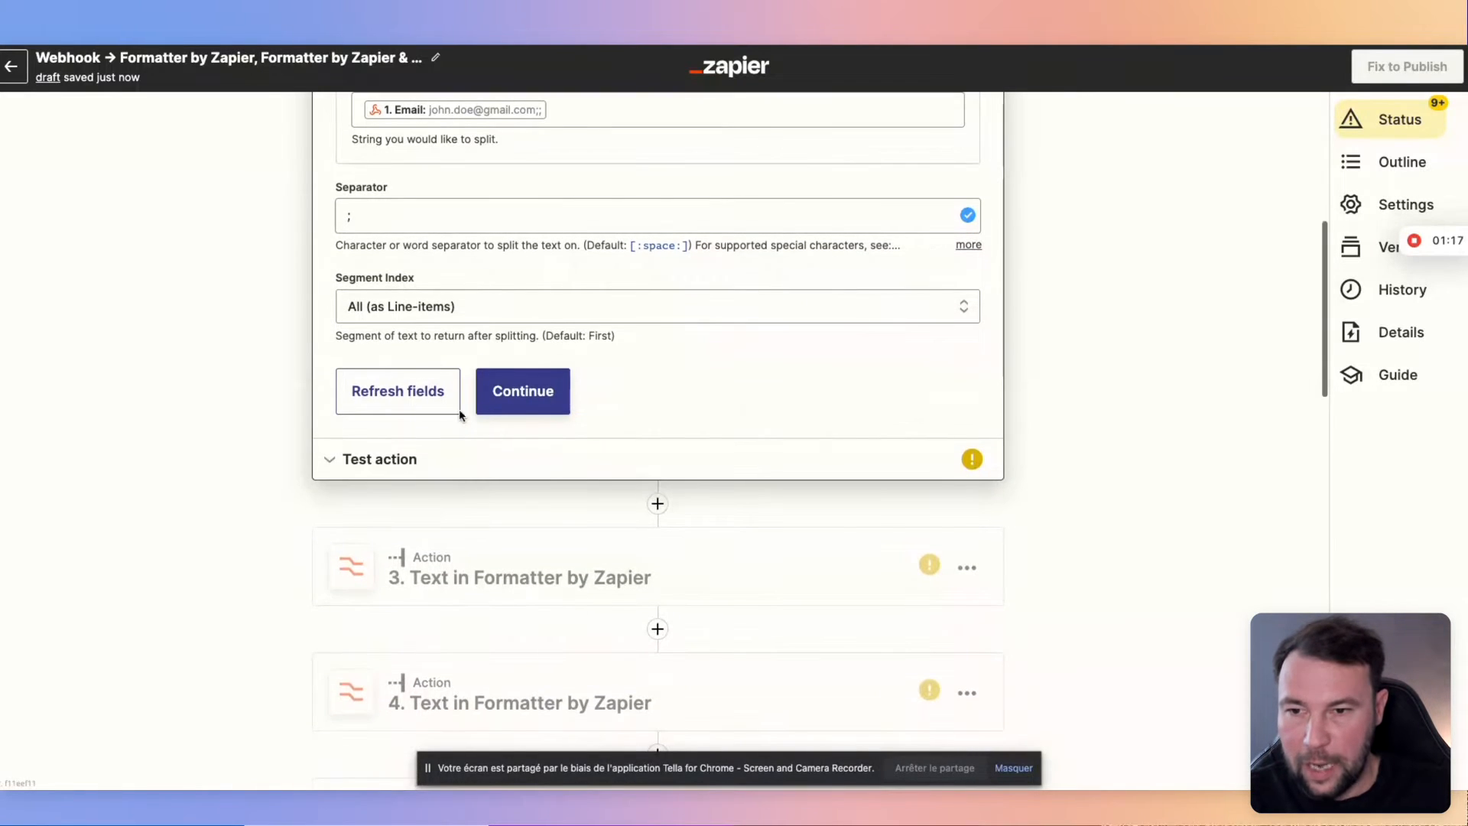
{"action": "left_click", "coordinate": [565, 390]}
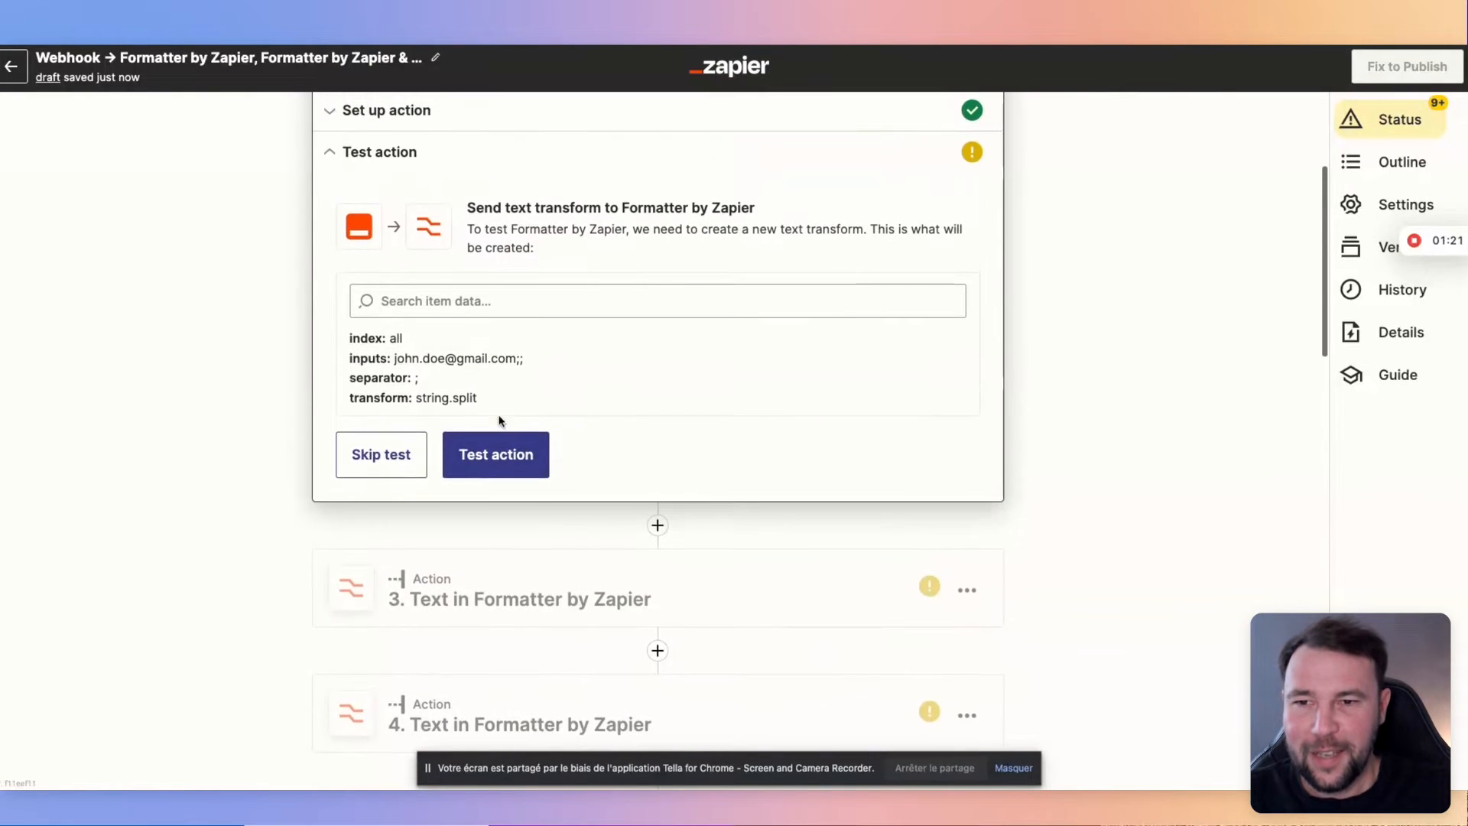
Test the email split action and continue to the second Text formatter action.
{"action": "left_click", "coordinate": [481, 456]}
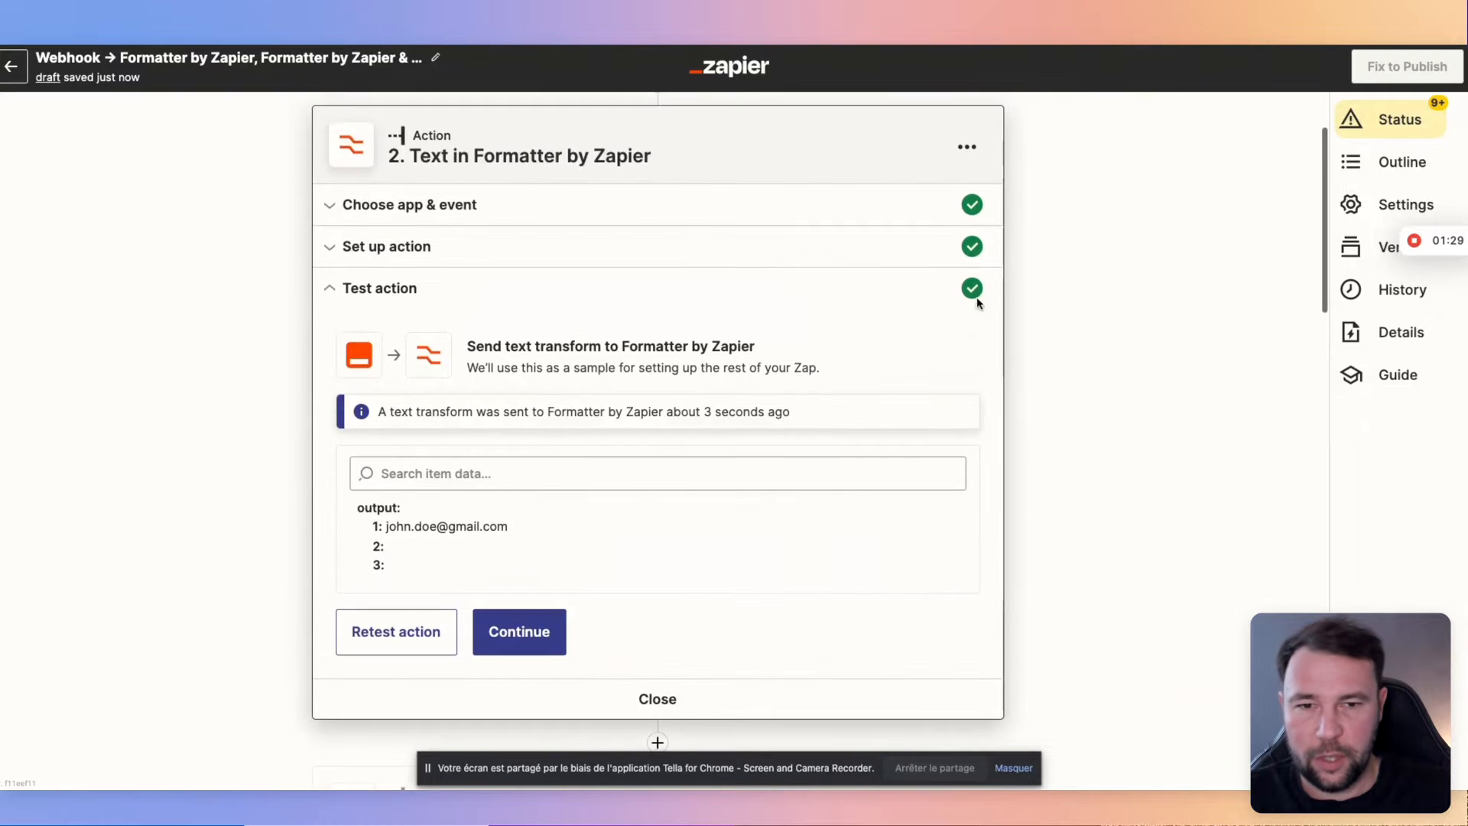
{"action": "scroll", "coordinate": [605, 559], "scroll_direction": "down", "scroll_amount": 1}
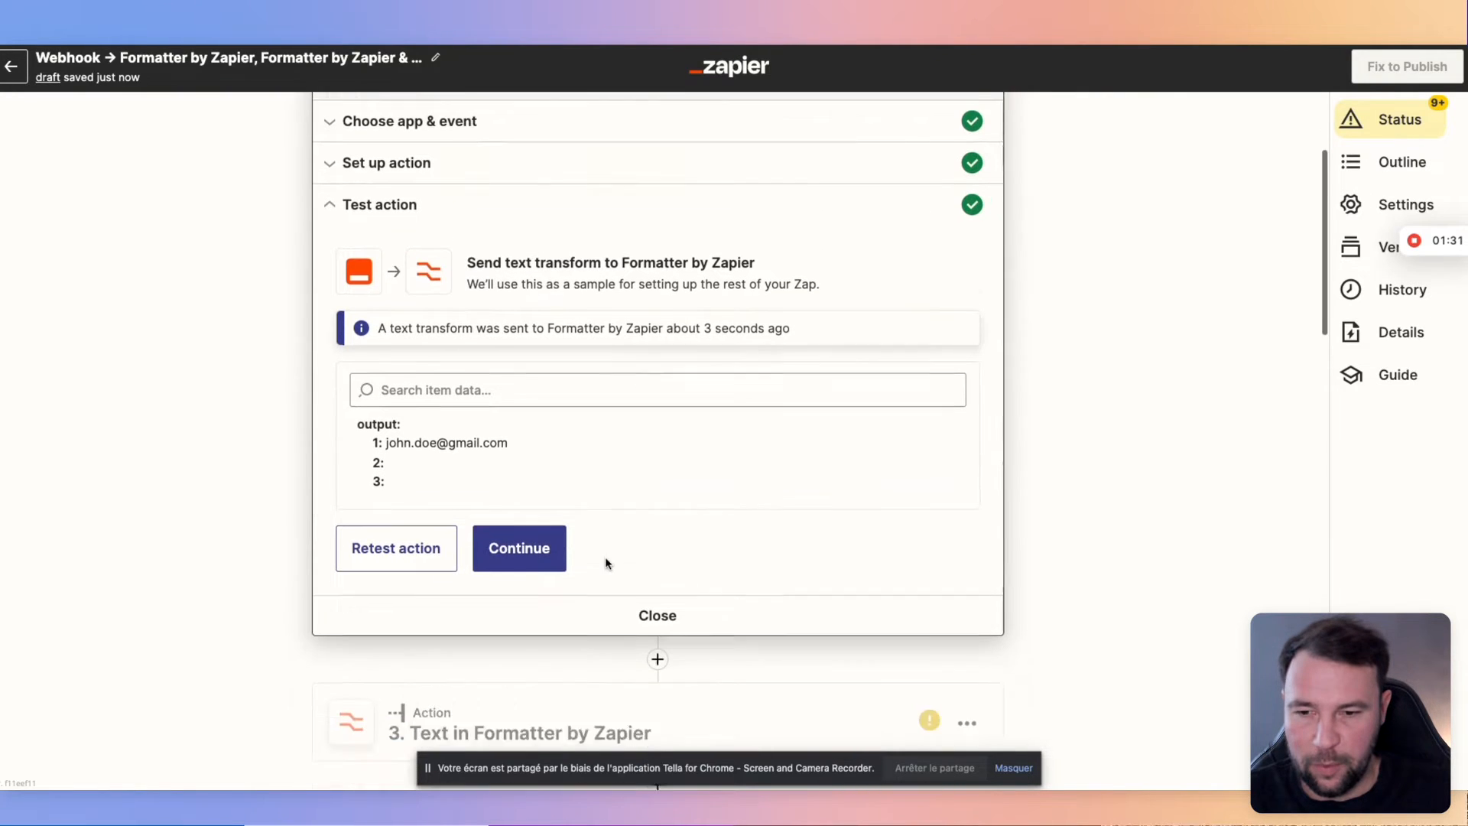
{"action": "left_click", "coordinate": [529, 531]}
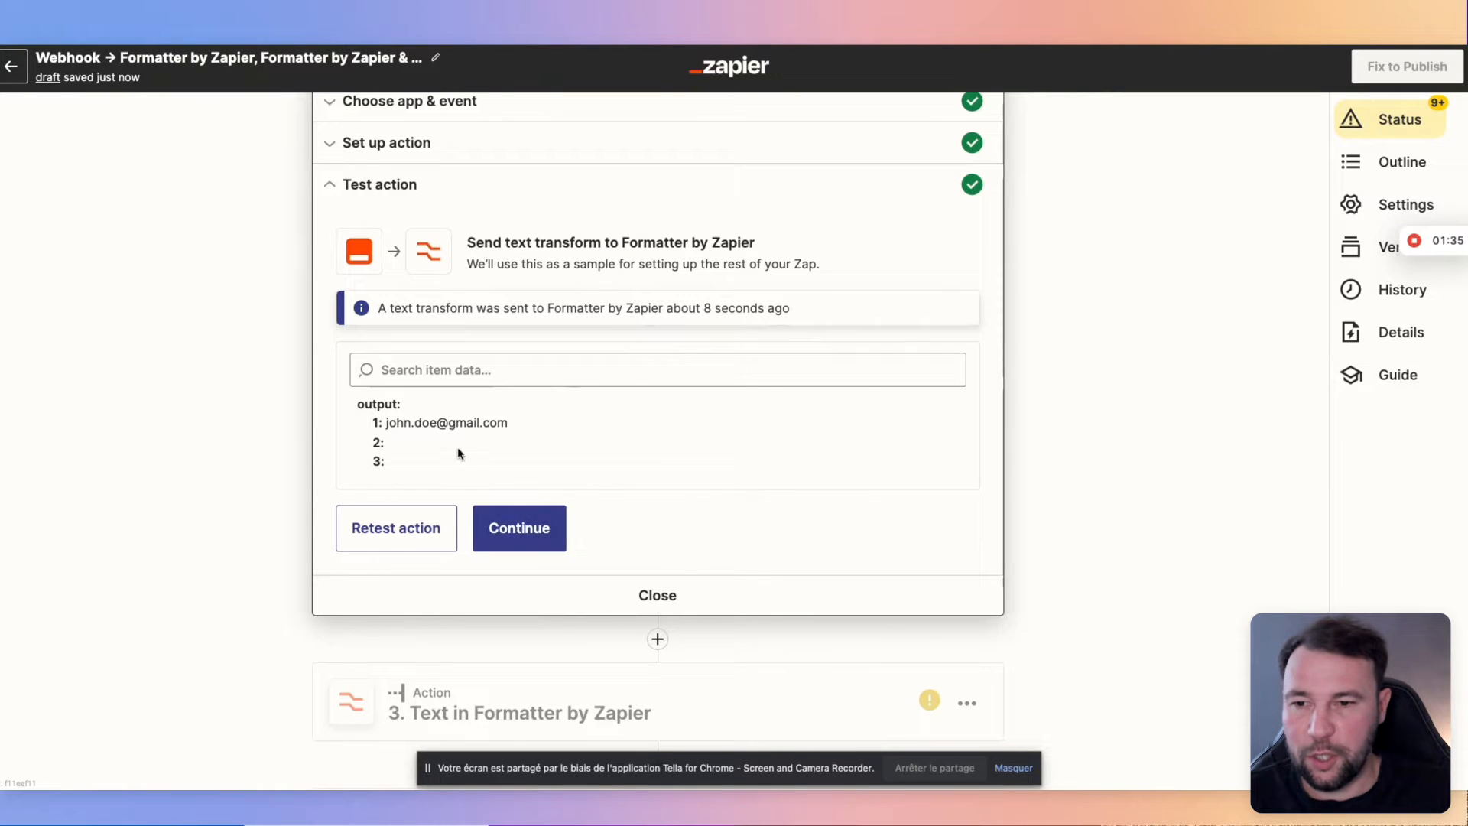
{"action": "left_click", "coordinate": [539, 539]}
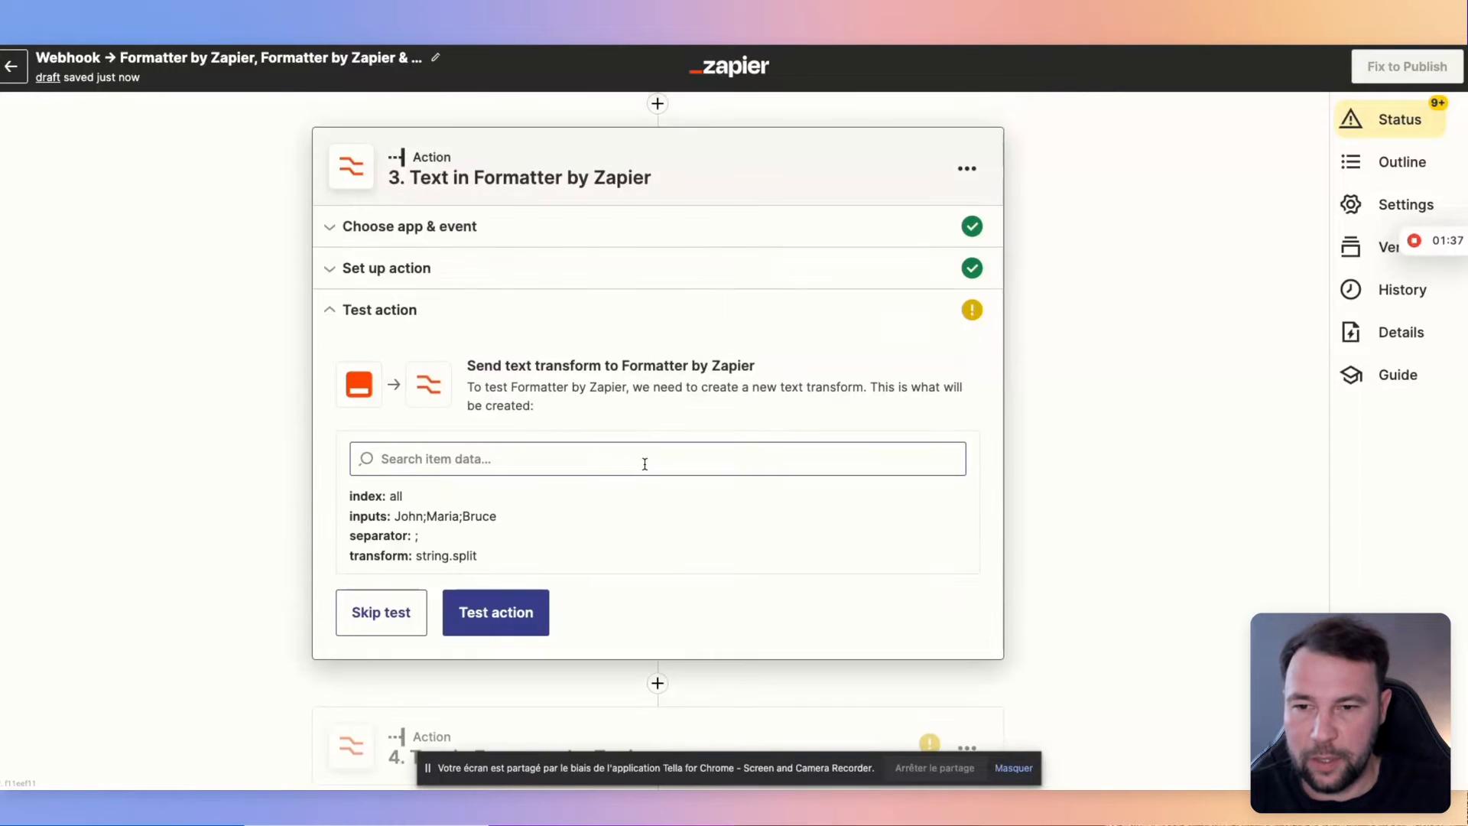
Keep the Text event and the Split Text setup of the First Name input with the semicolon separator, and accept it.
{"action": "scroll", "coordinate": [616, 437], "scroll_direction": "down", "scroll_amount": 4}
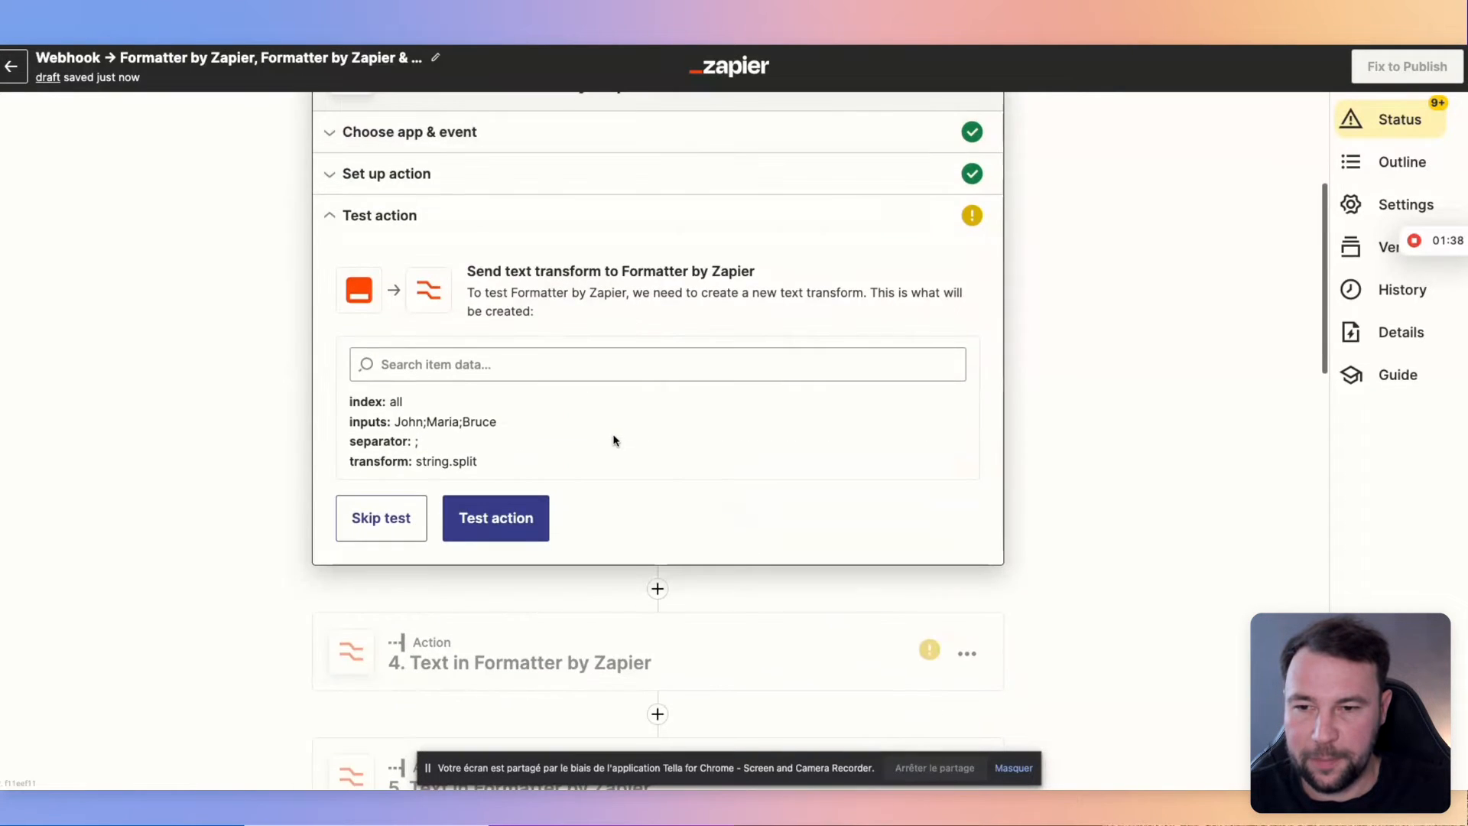
{"action": "left_click", "coordinate": [501, 364]}
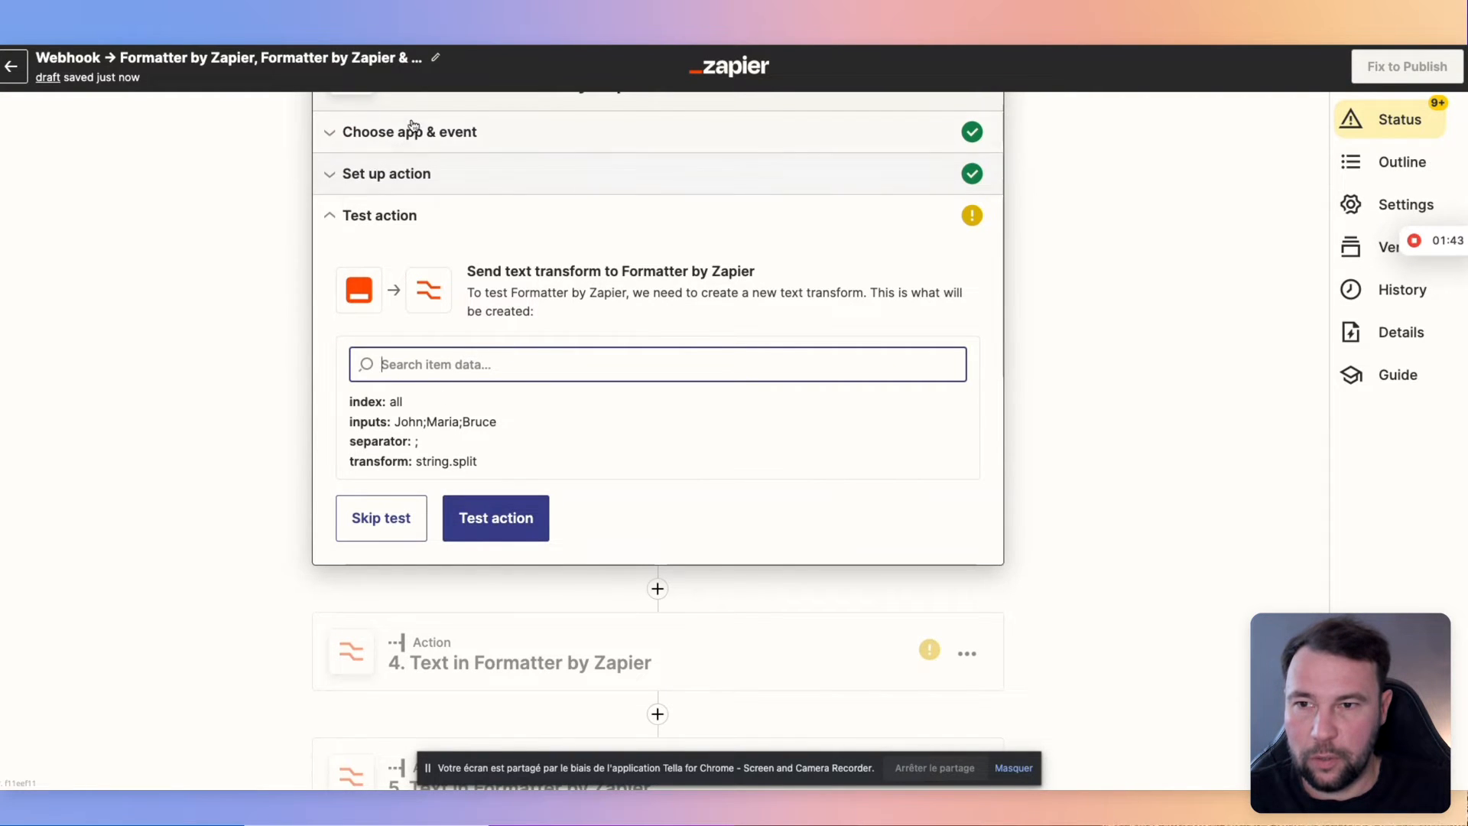
{"action": "left_click", "coordinate": [447, 132]}
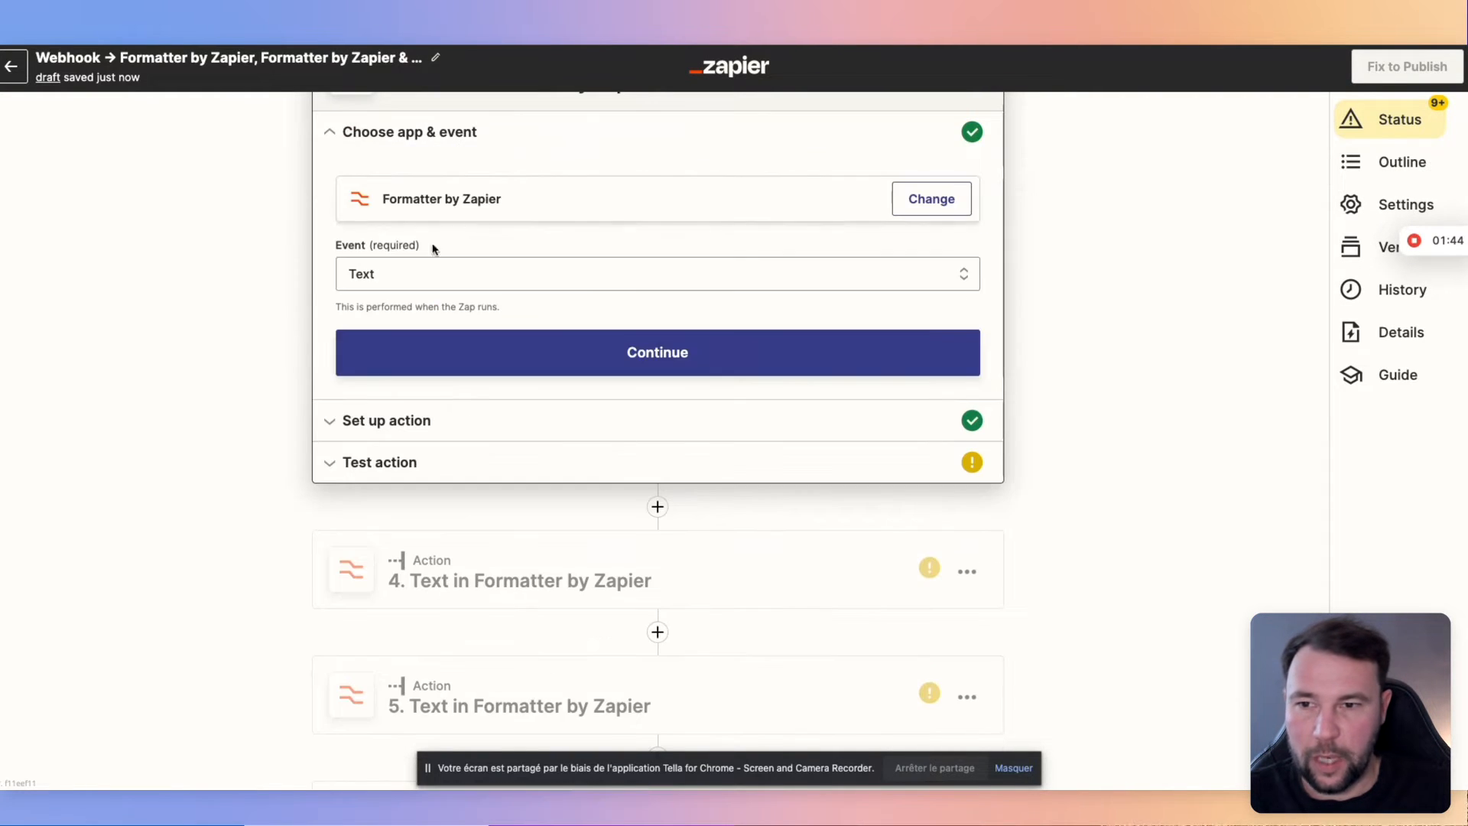
{"action": "left_click", "coordinate": [406, 420]}
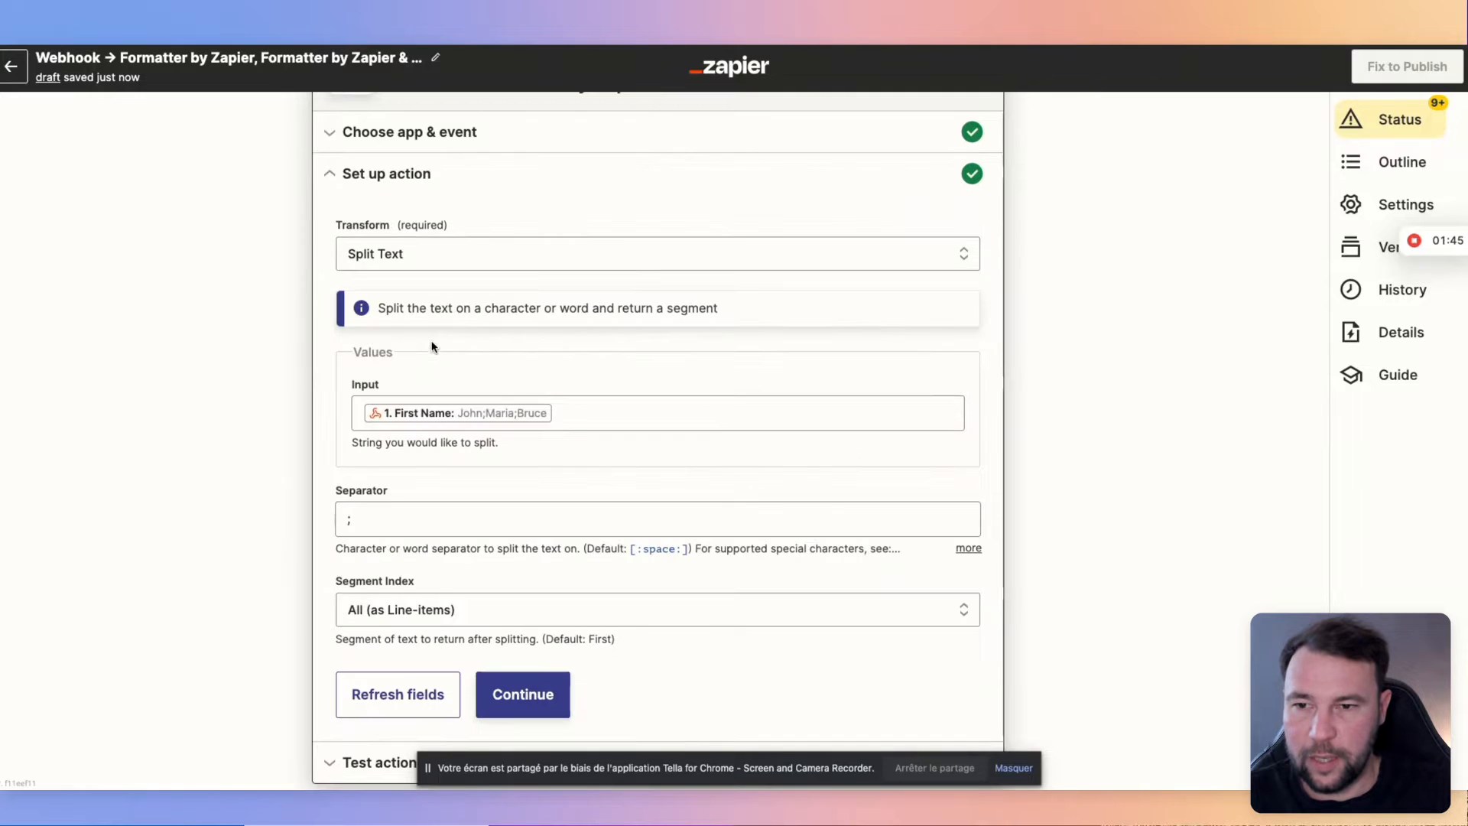
{"action": "scroll", "coordinate": [533, 332], "scroll_direction": "down", "scroll_amount": 2}
{"action": "left_click", "coordinate": [358, 425]}
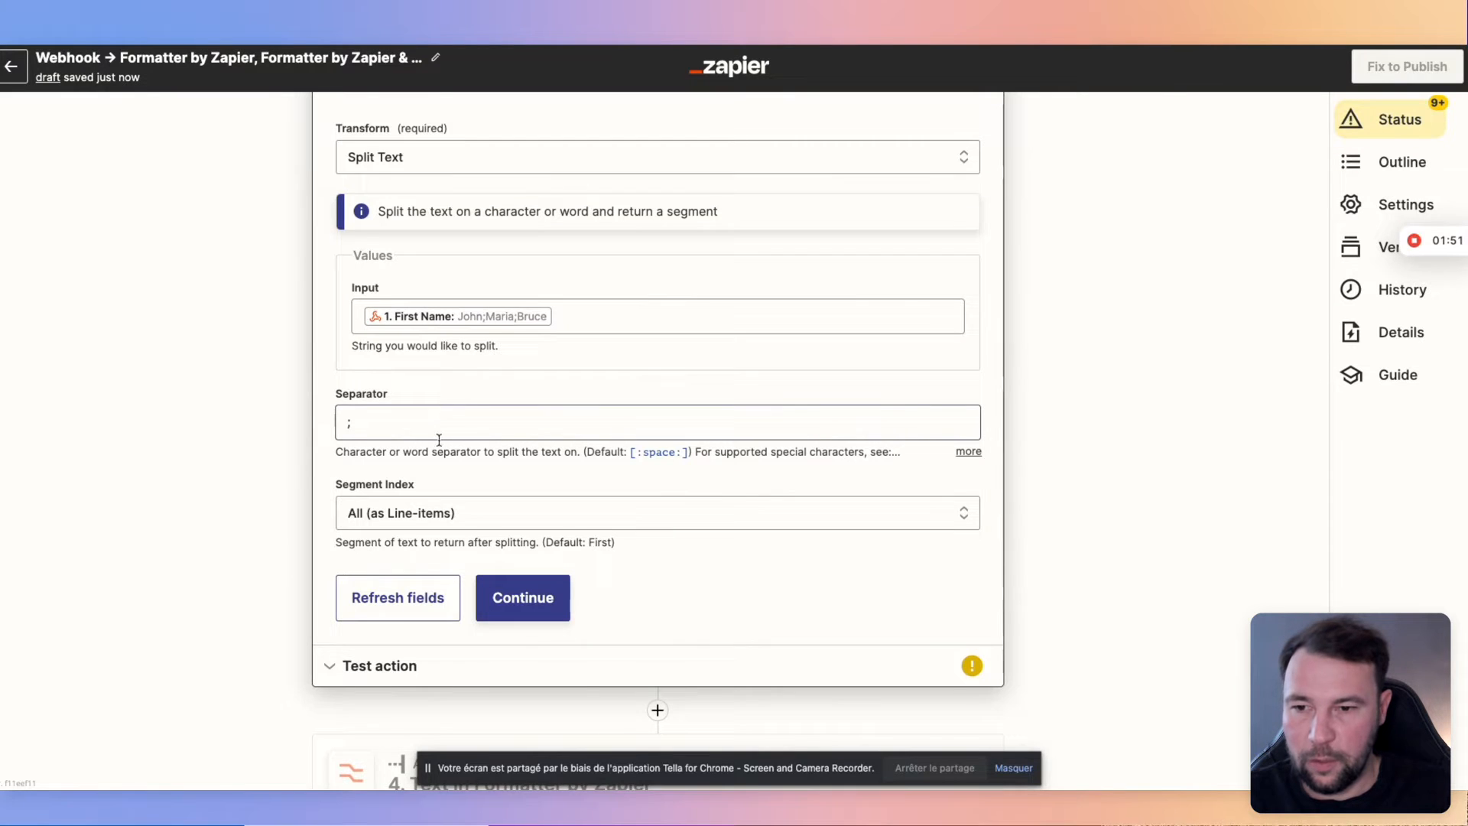
{"action": "scroll", "coordinate": [438, 429], "scroll_direction": "down", "scroll_amount": 2}
{"action": "left_click", "coordinate": [522, 422]}
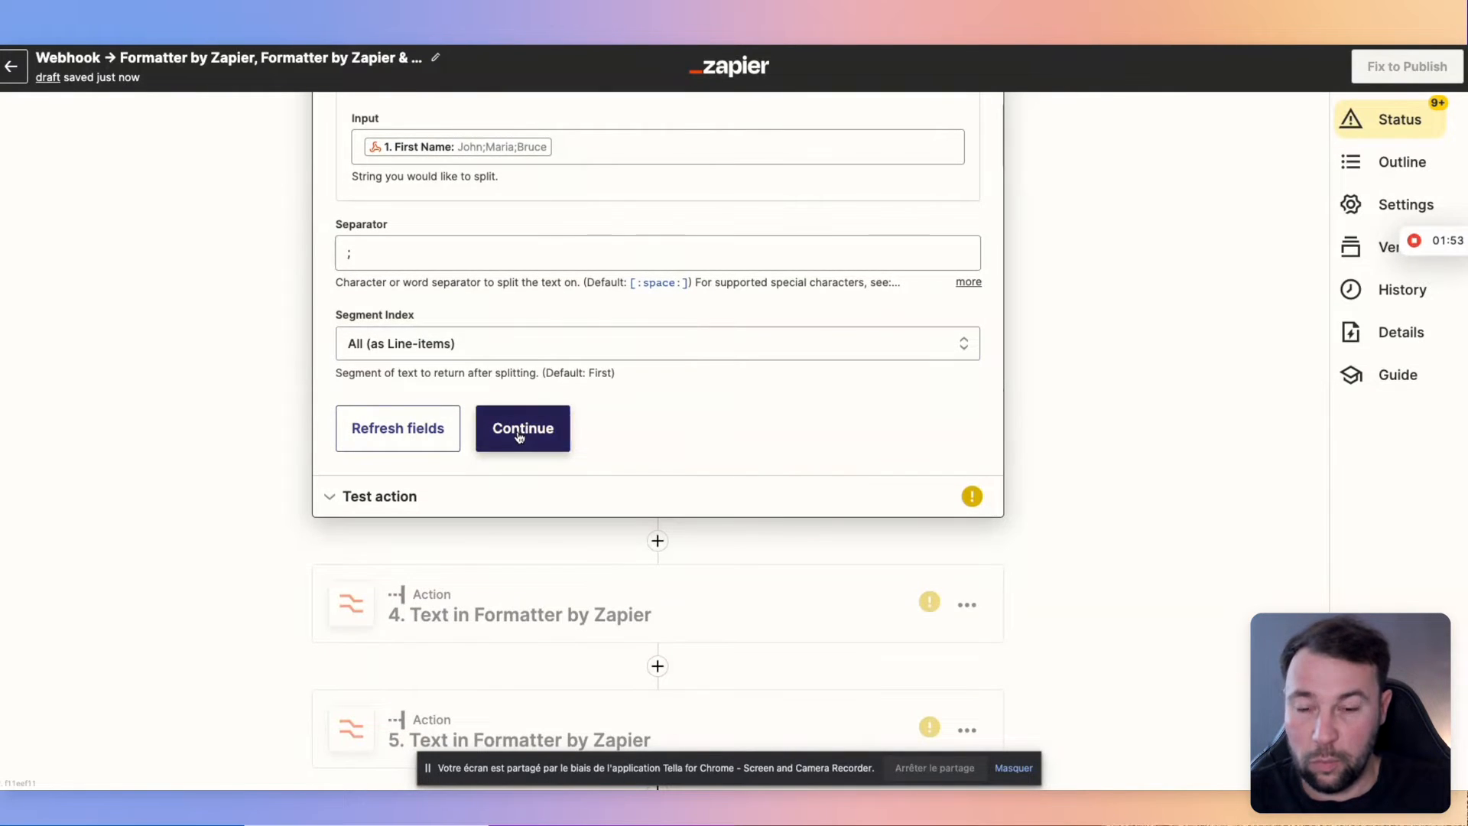
Test the First Name split action and open the Text formatter action in step 4.
{"action": "scroll", "coordinate": [519, 322], "scroll_direction": "down", "scroll_amount": 1}
{"action": "left_click", "coordinate": [505, 230]}
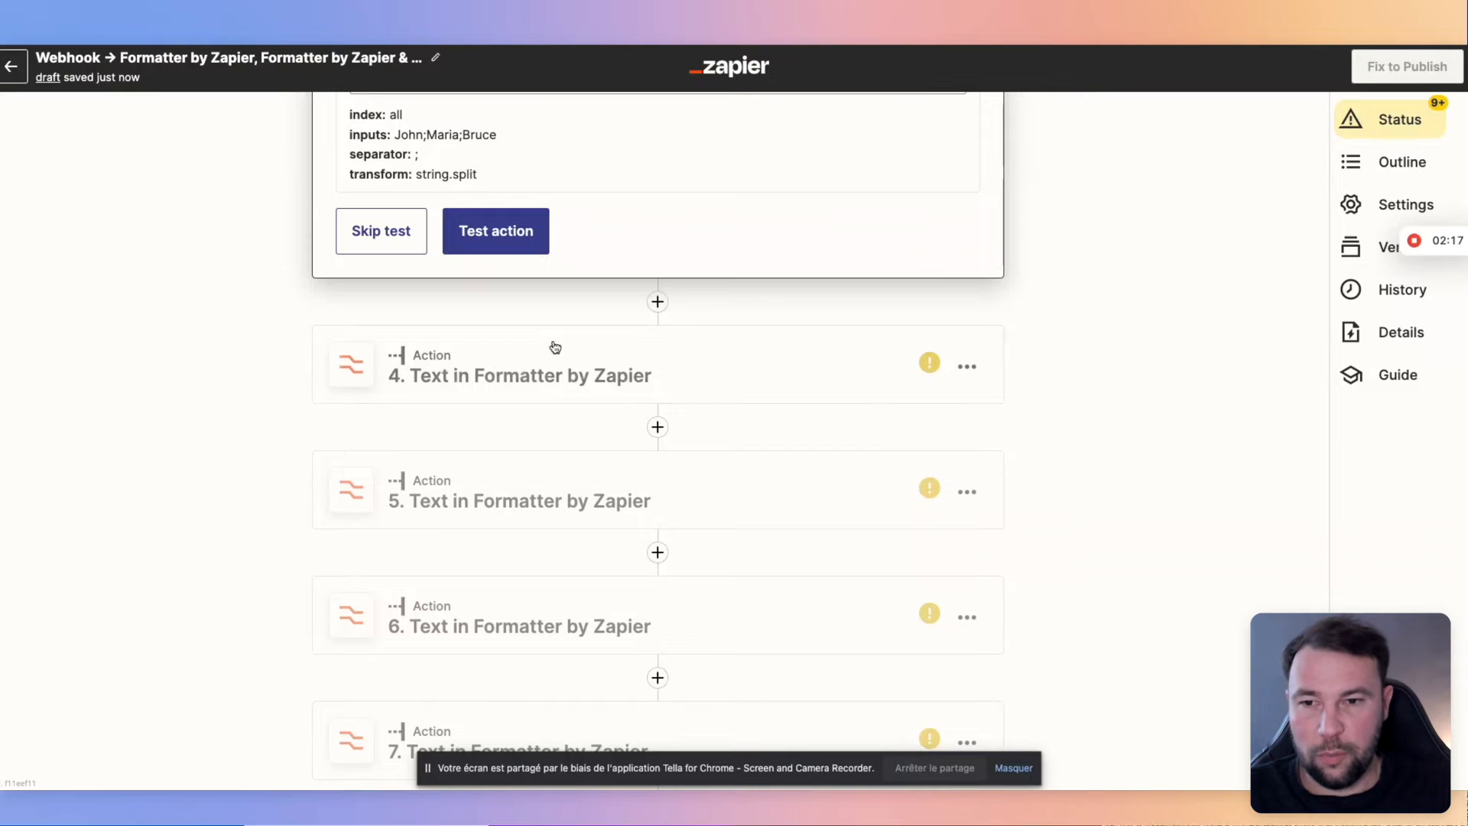
{"action": "left_click", "coordinate": [520, 374]}
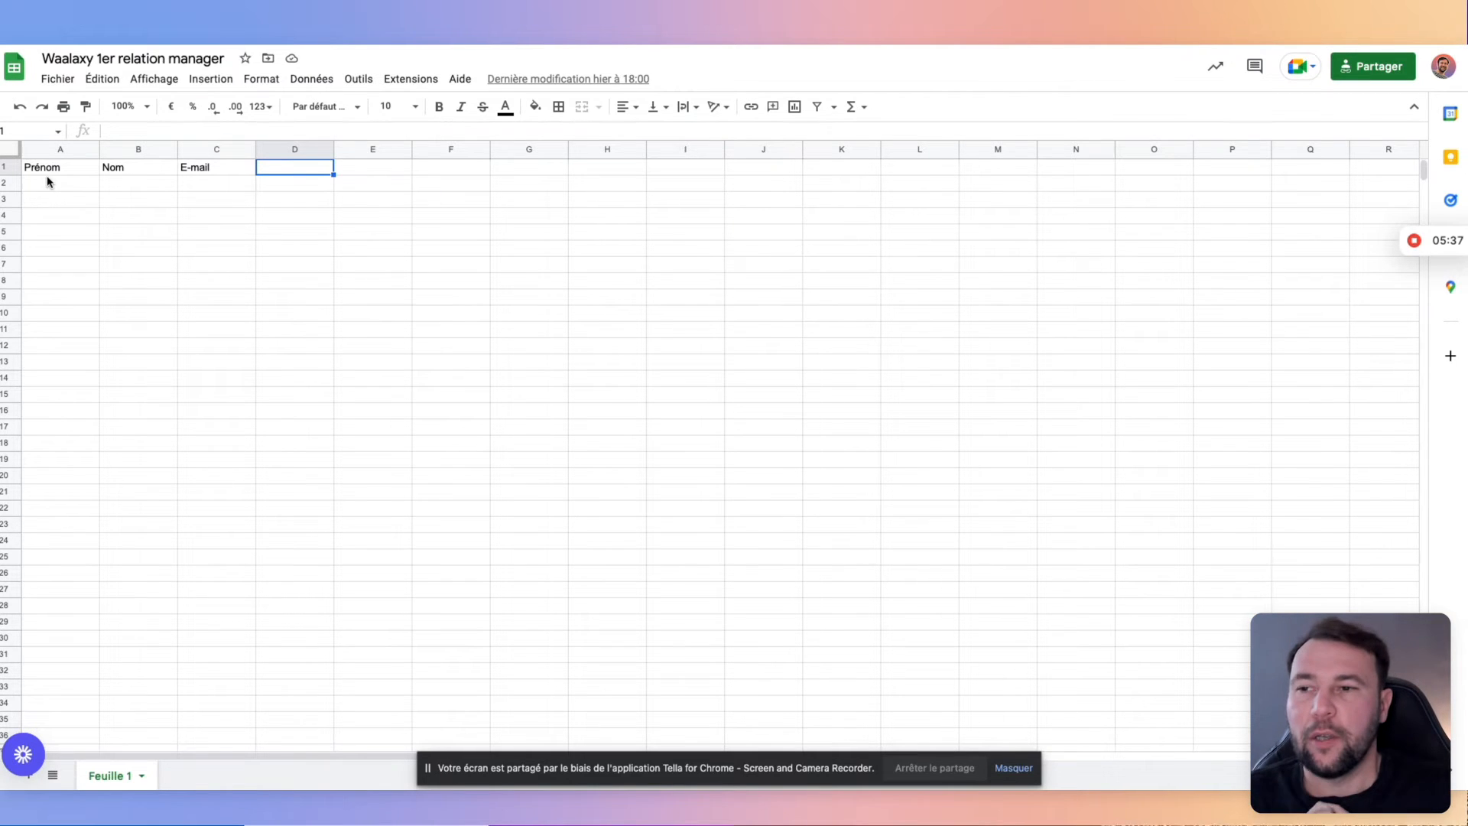
Go over the Prénom, Nom and E-mail column headers in the Waalaxy 1er relation manager spreadsheet.
{"action": "left_click", "coordinate": [57, 167]}
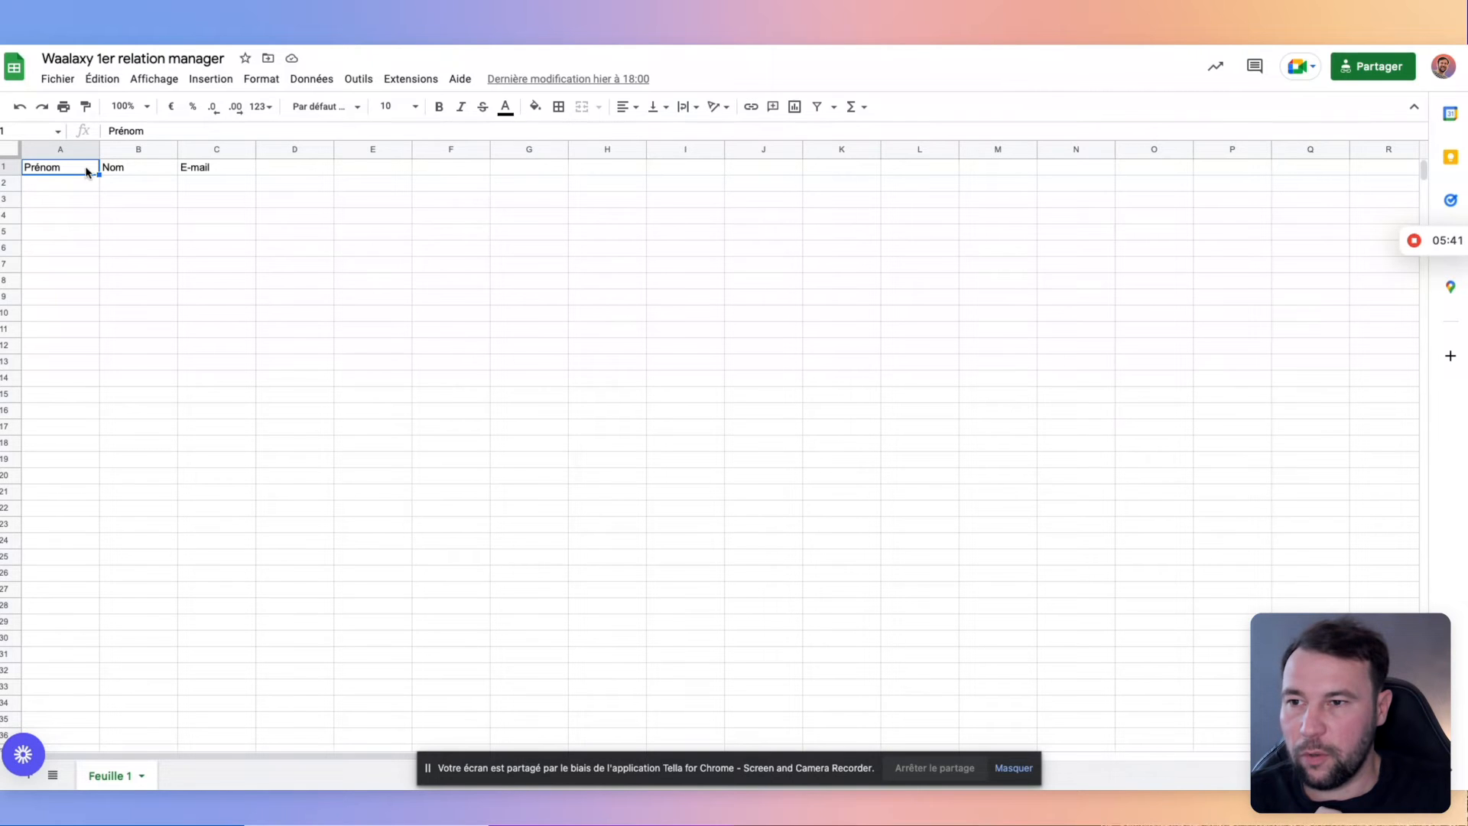
{"action": "left_click", "coordinate": [124, 169]}
{"action": "left_click", "coordinate": [200, 172]}
{"action": "left_click", "coordinate": [278, 172]}
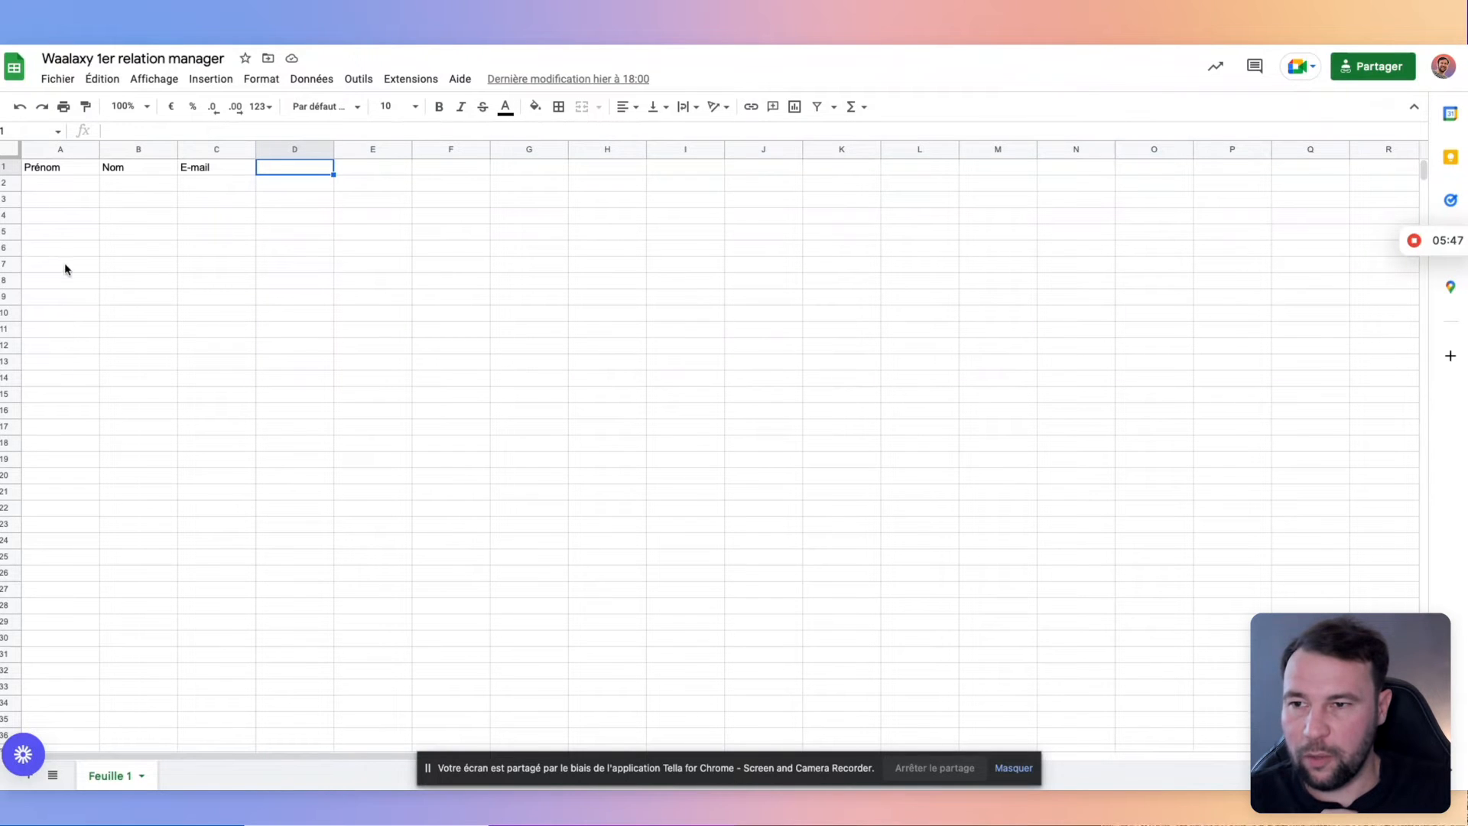
{"action": "left_click", "coordinate": [214, 170]}
{"action": "left_click", "coordinate": [213, 188]}
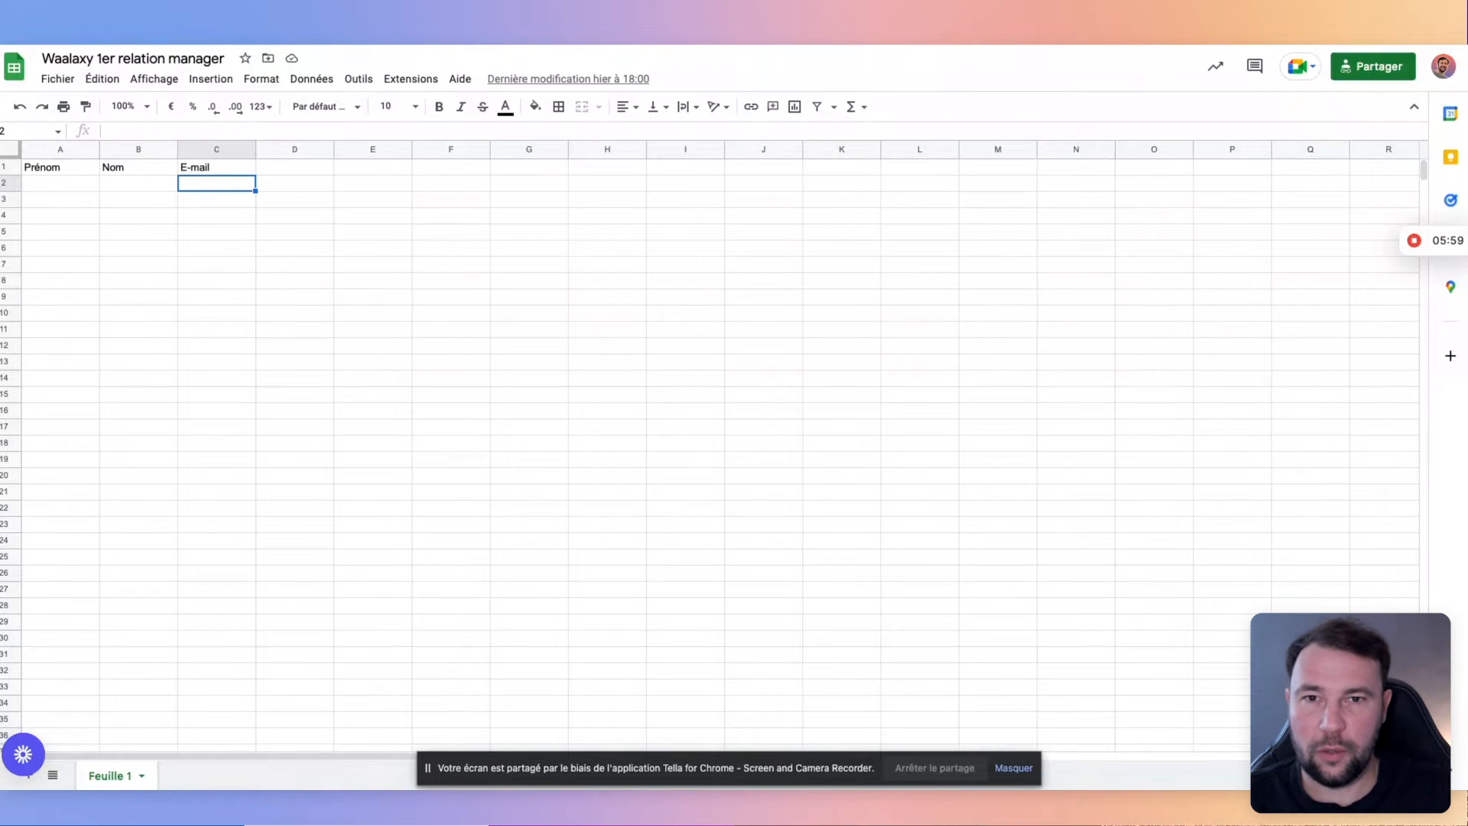
Switch back to Zapier and keep Create Multiple Spreadsheet Rows as the Google Sheets action's event.
{"action": "left_click", "coordinate": [765, 46]}
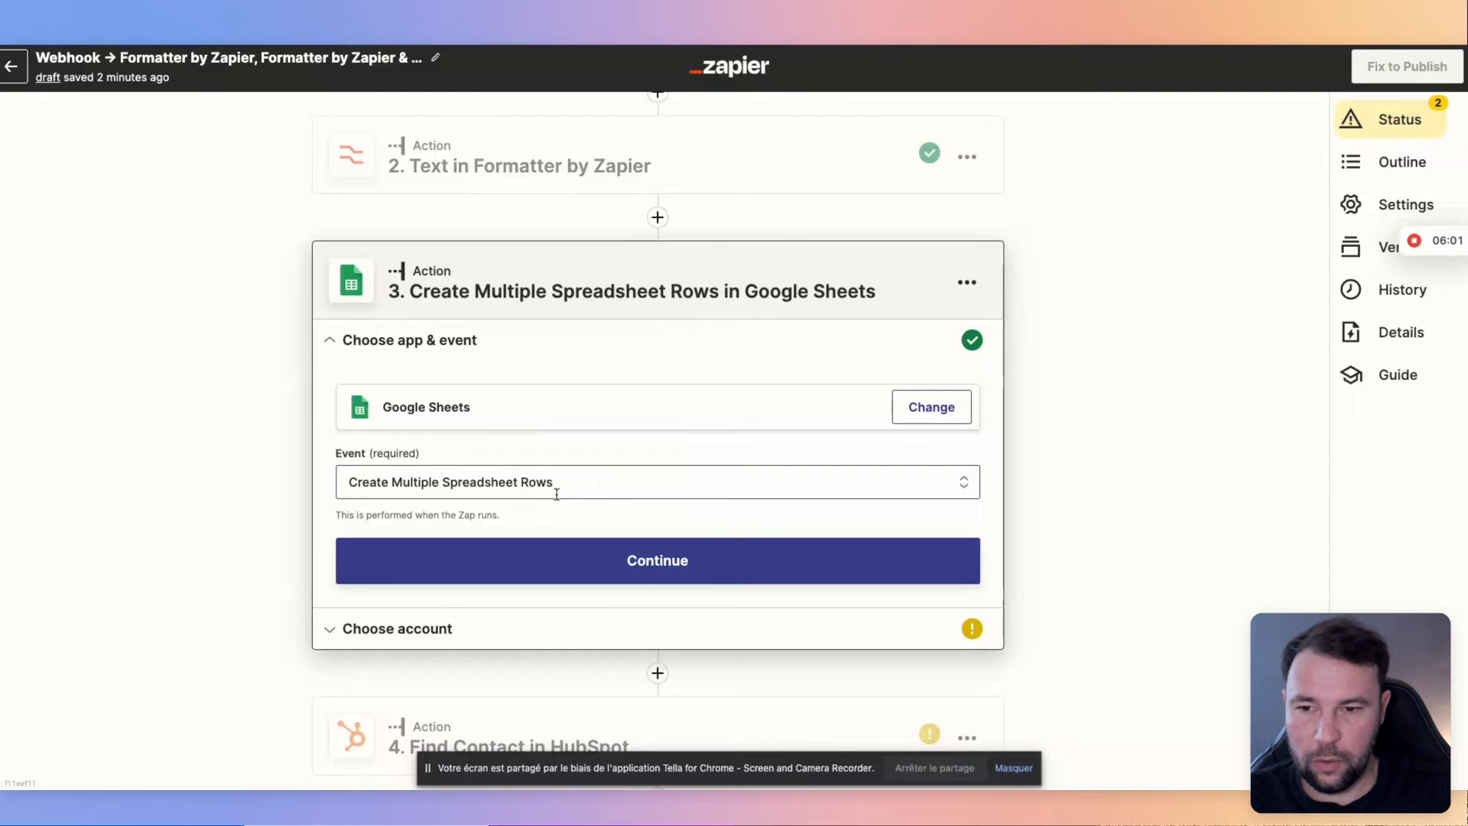
{"action": "scroll", "coordinate": [484, 458], "scroll_direction": "down", "scroll_amount": 2}
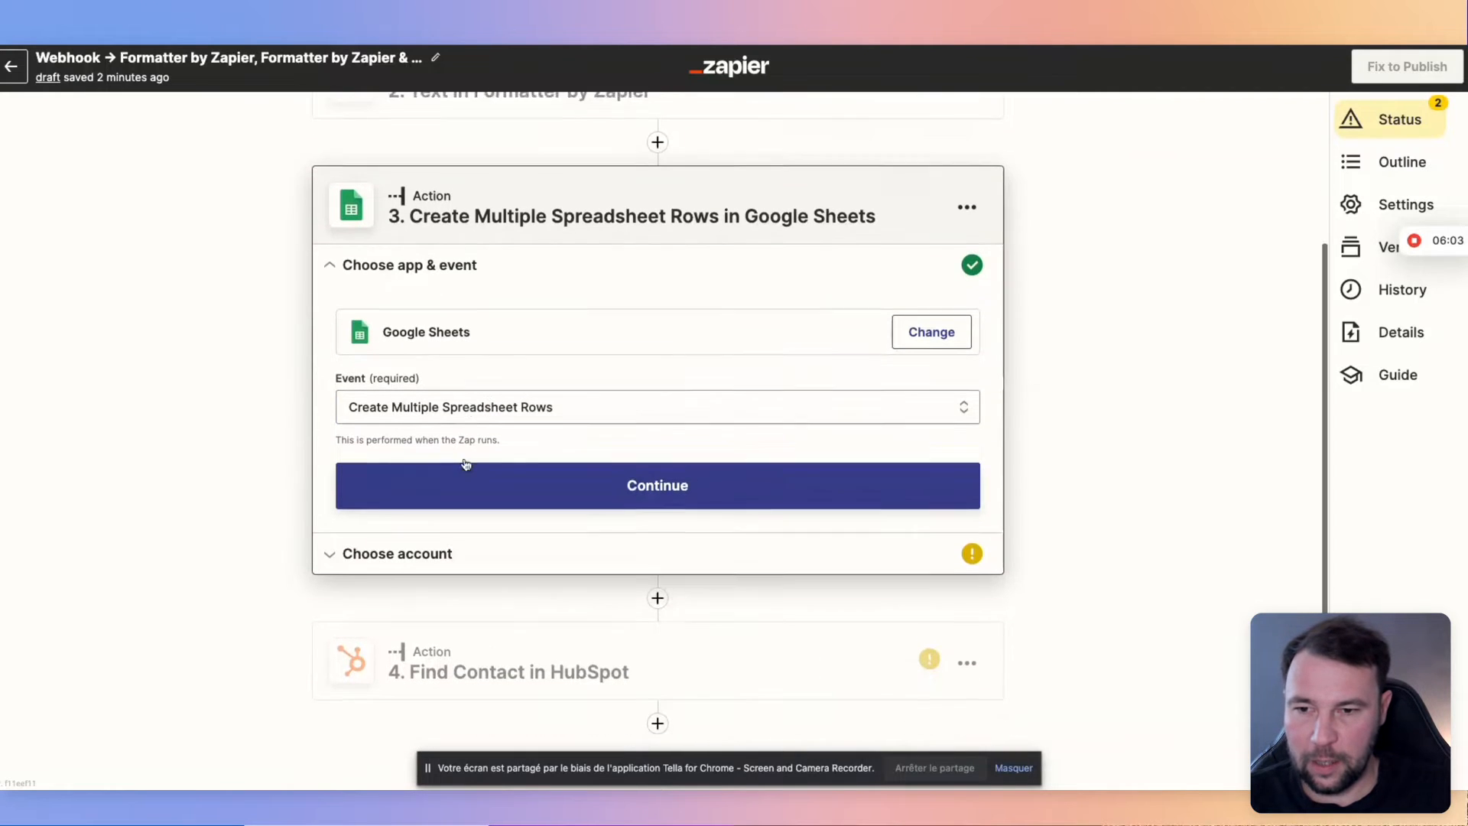
{"action": "left_click", "coordinate": [594, 482]}
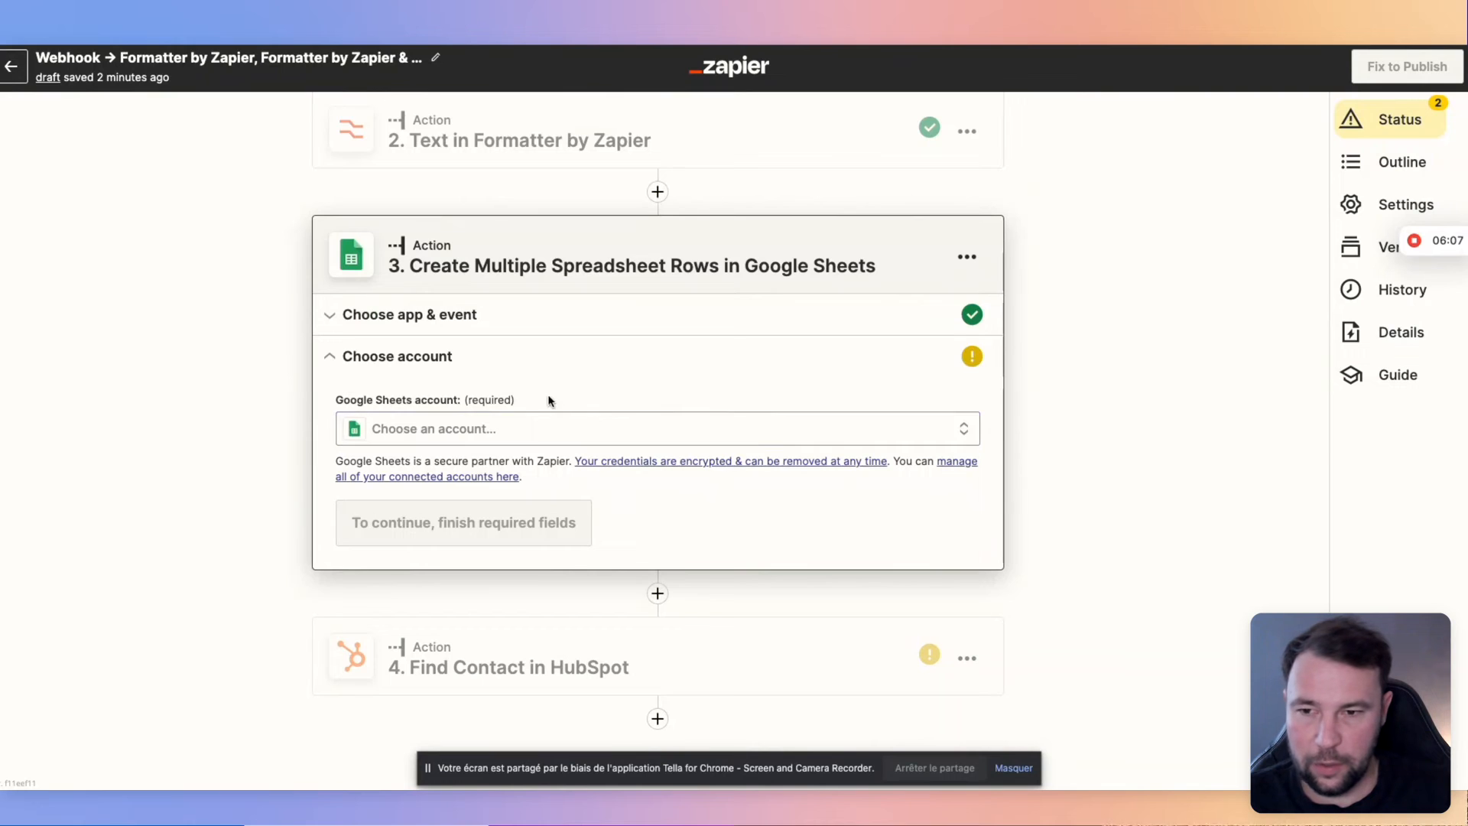
Select the connected Google Sheets account for the action and set its drive to My Google Drive.
{"action": "left_click", "coordinate": [534, 429]}
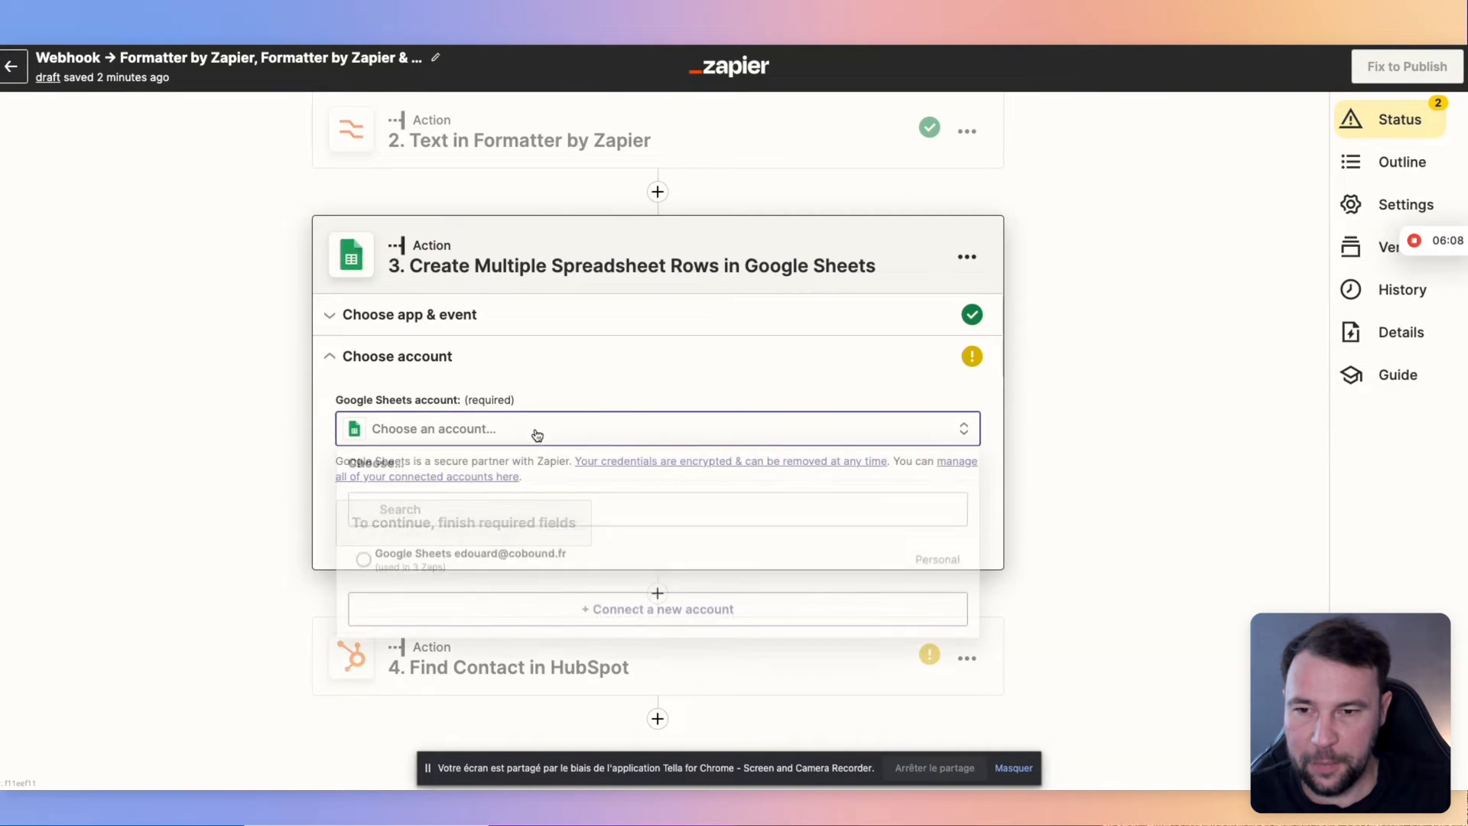
{"action": "left_click", "coordinate": [361, 566]}
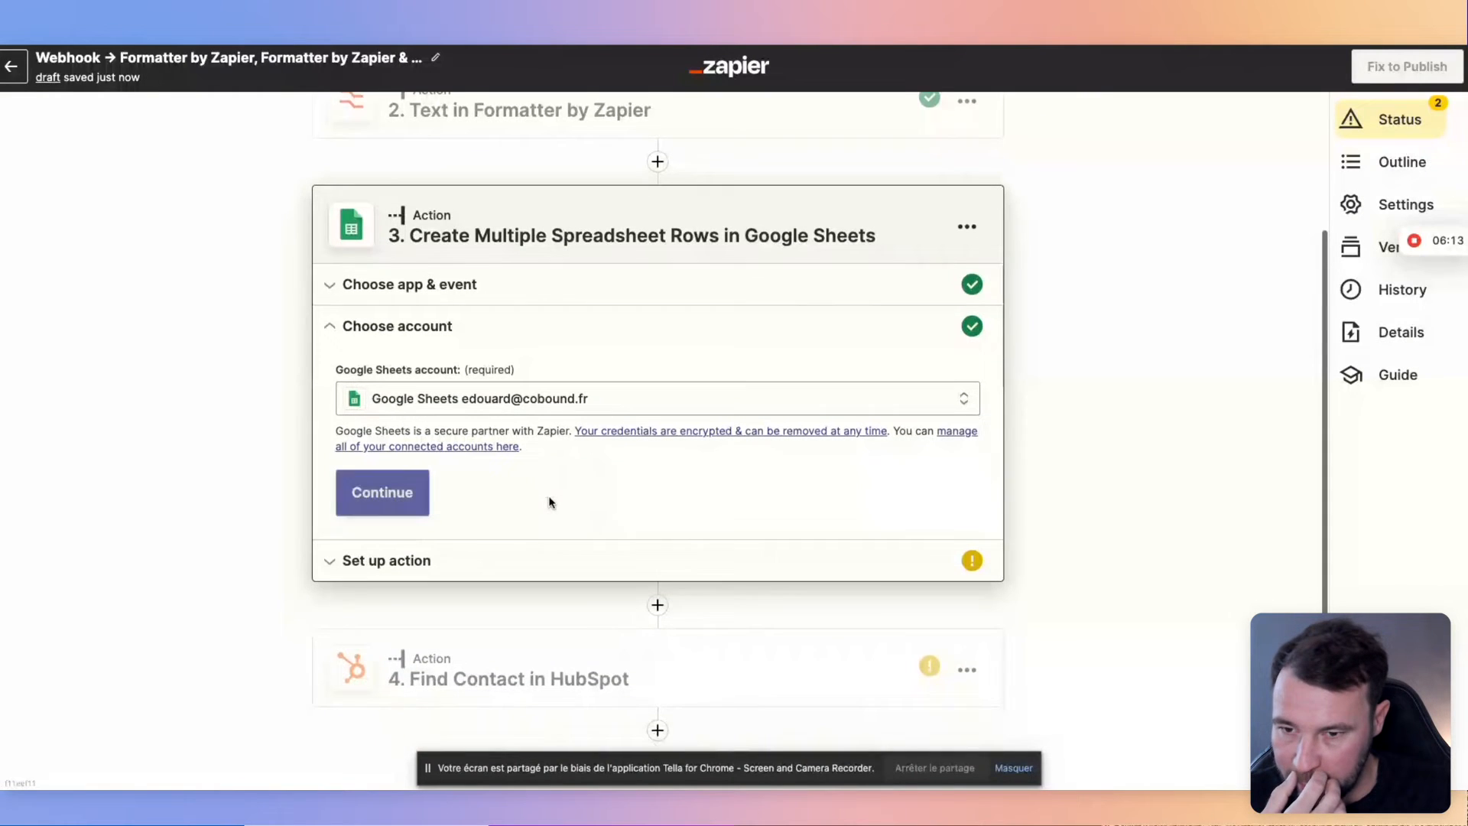
{"action": "left_click", "coordinate": [398, 488]}
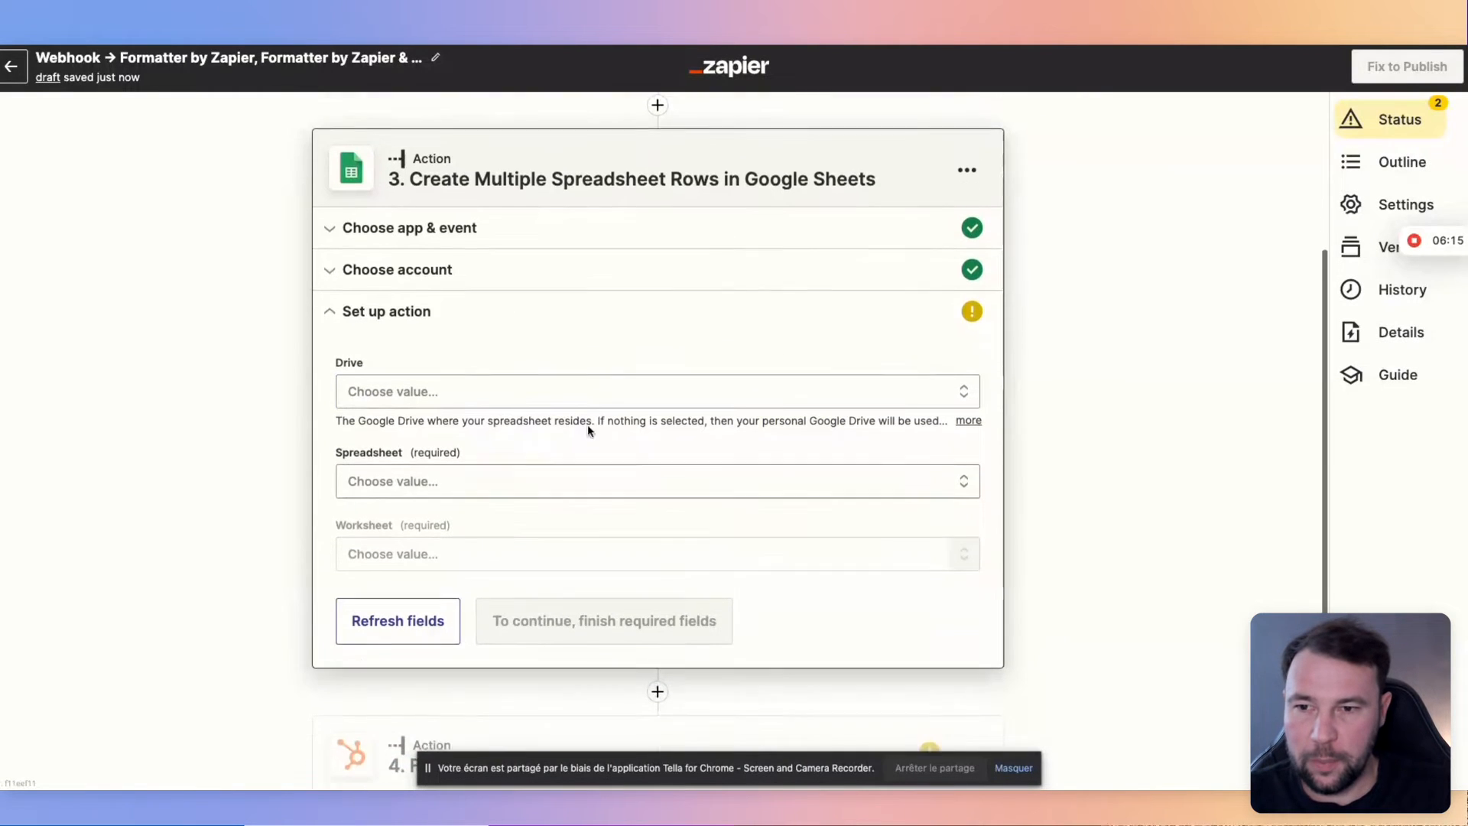
{"action": "left_click", "coordinate": [520, 376]}
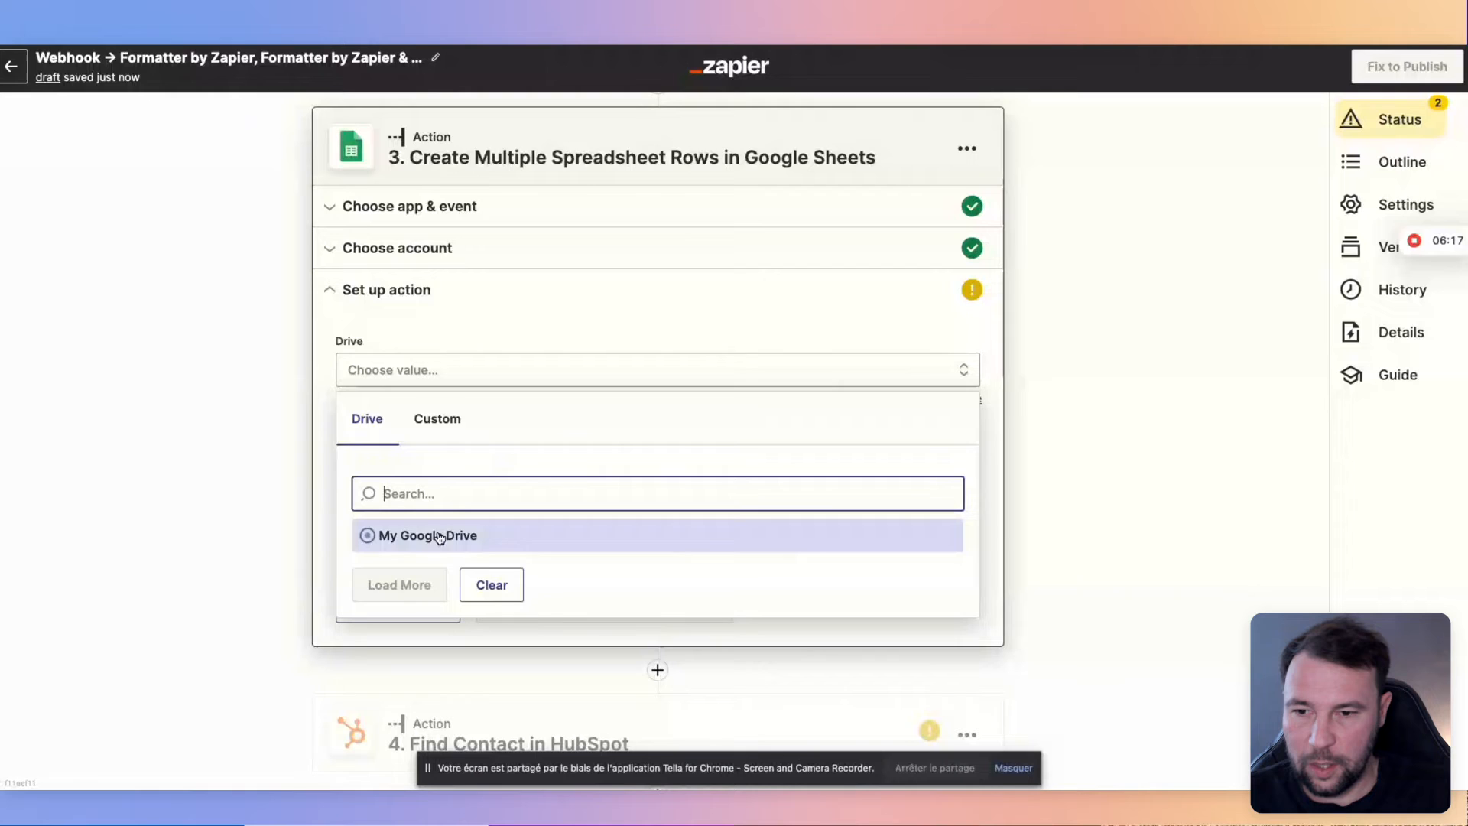
{"action": "left_click", "coordinate": [492, 537]}
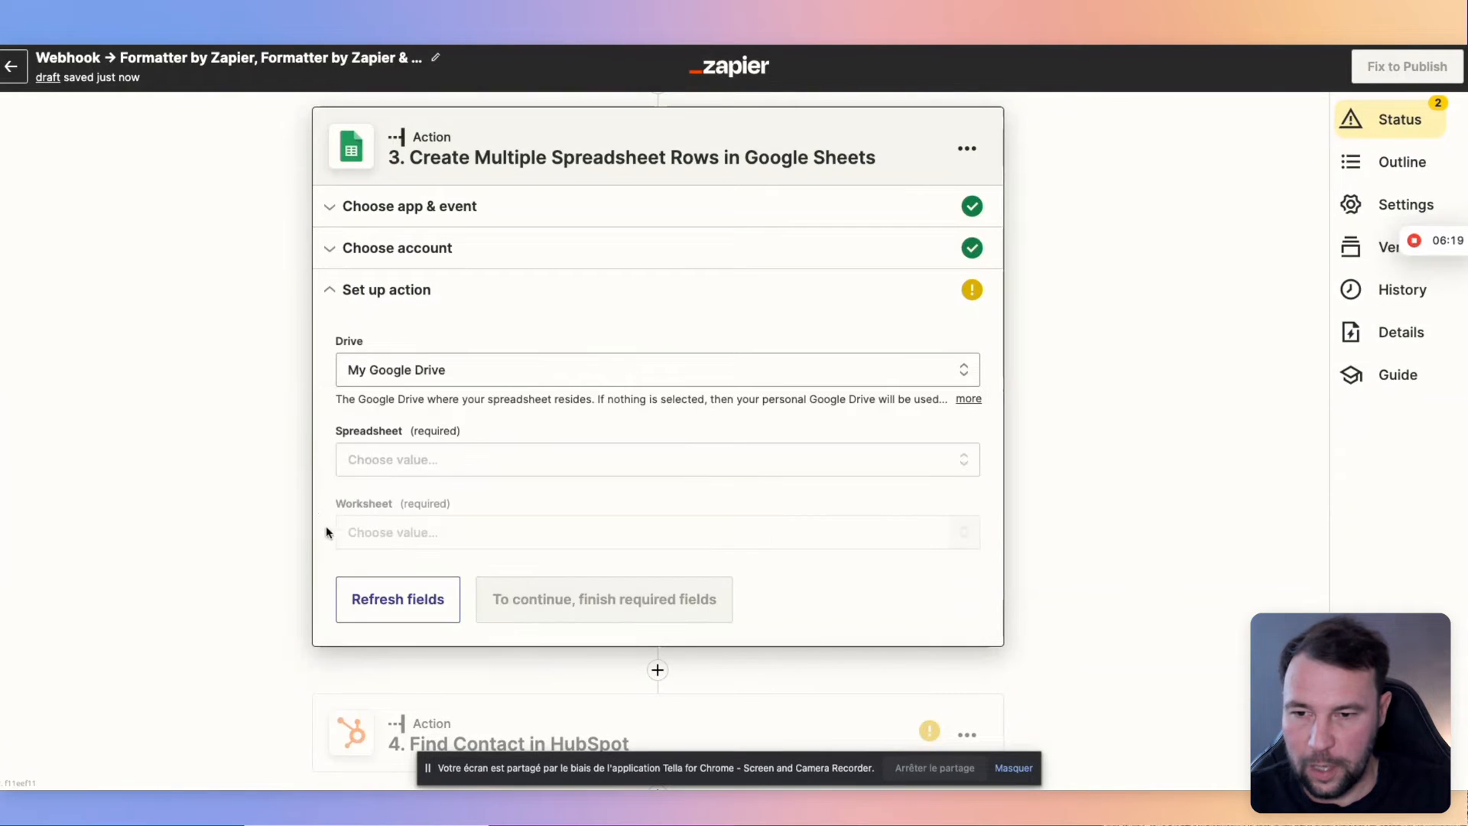
Set the Google Sheets action's spreadsheet to Waalaxy 1er relation manager and its worksheet to Feuille 1.
{"action": "left_click", "coordinate": [501, 461]}
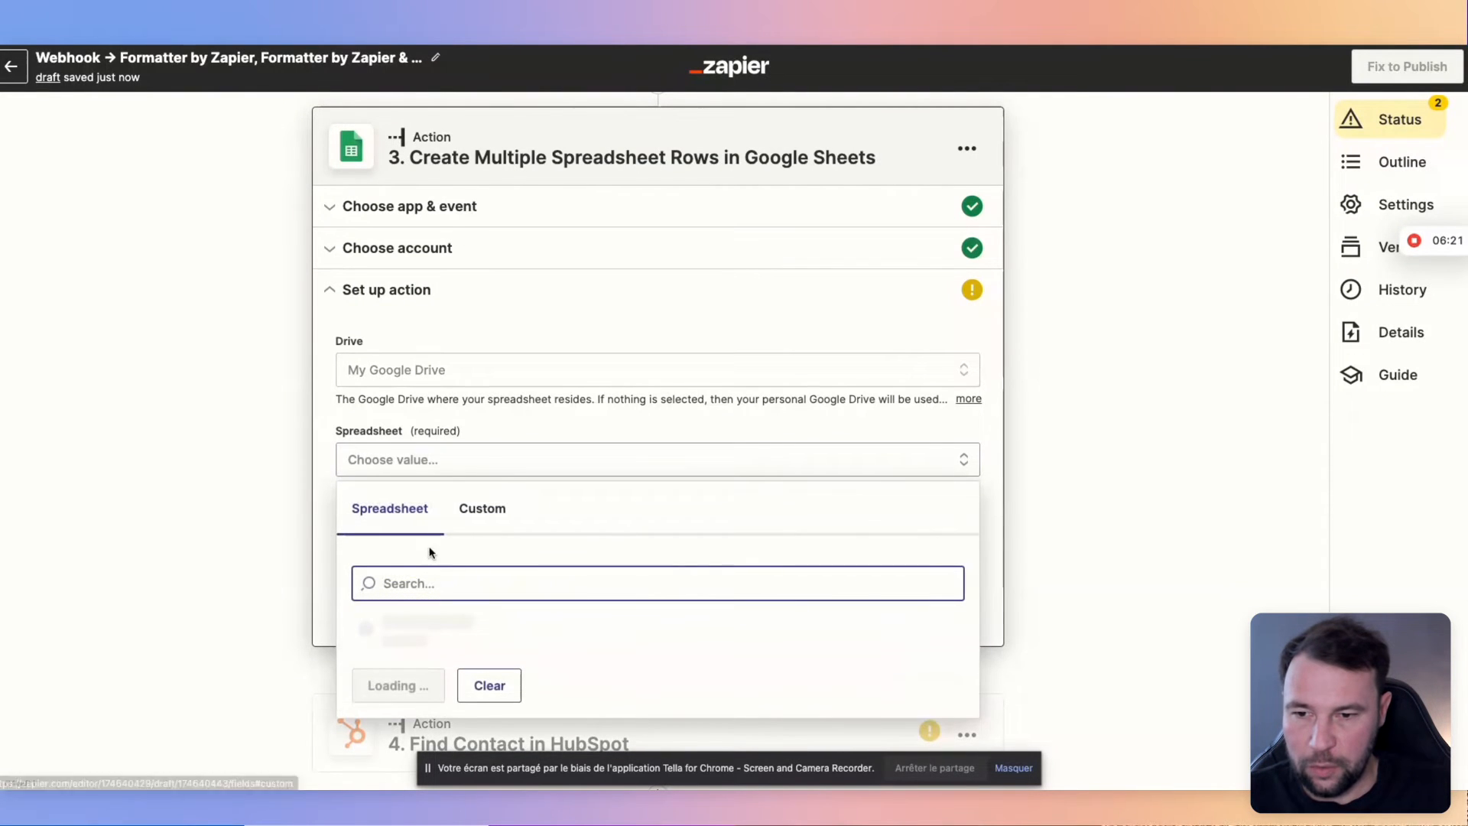
{"action": "left_click", "coordinate": [397, 684]}
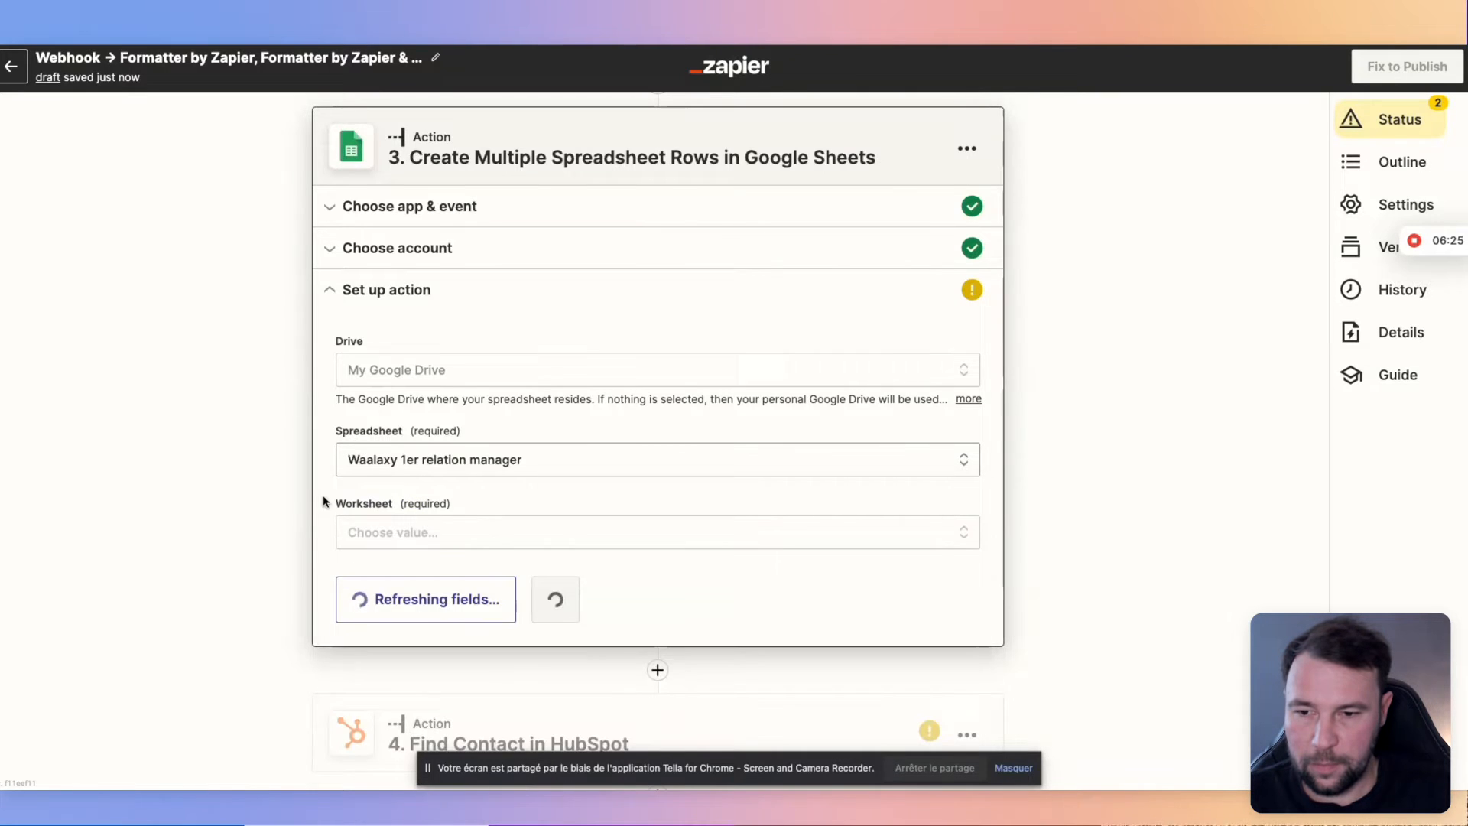
{"action": "scroll", "coordinate": [279, 527], "scroll_direction": "down", "scroll_amount": 1}
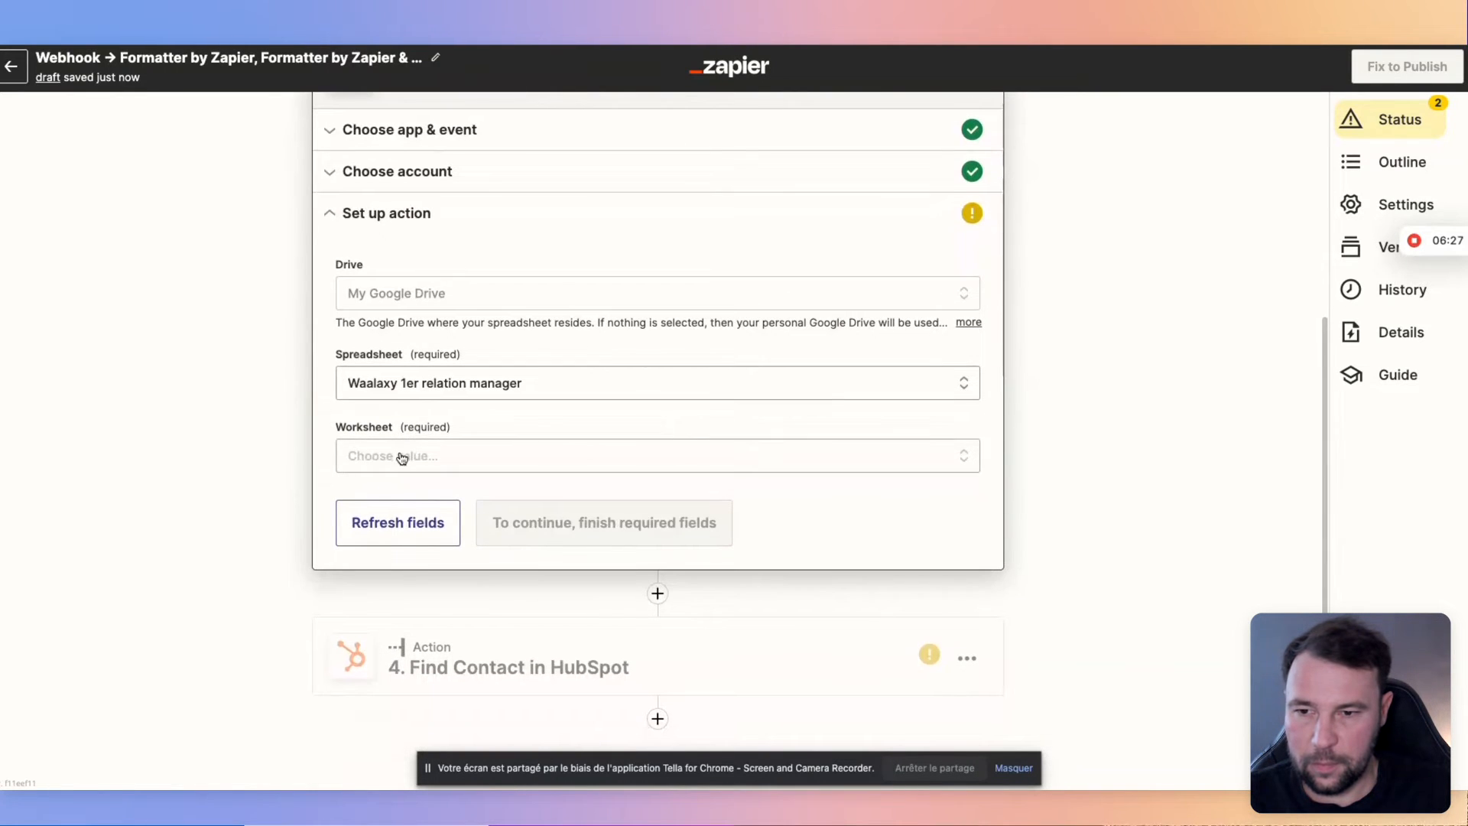
{"action": "left_click", "coordinate": [503, 466]}
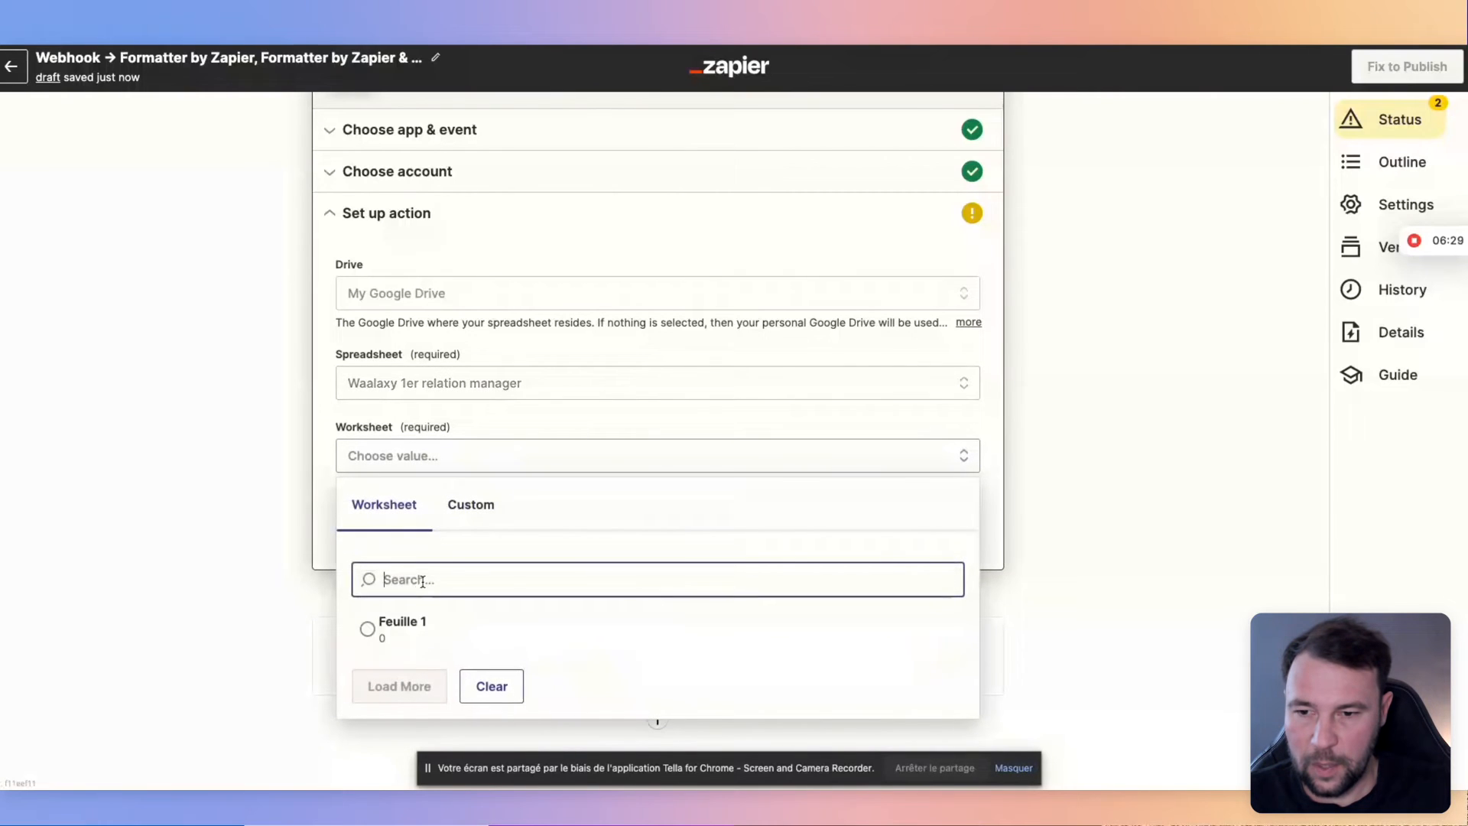
{"action": "left_click", "coordinate": [370, 624]}
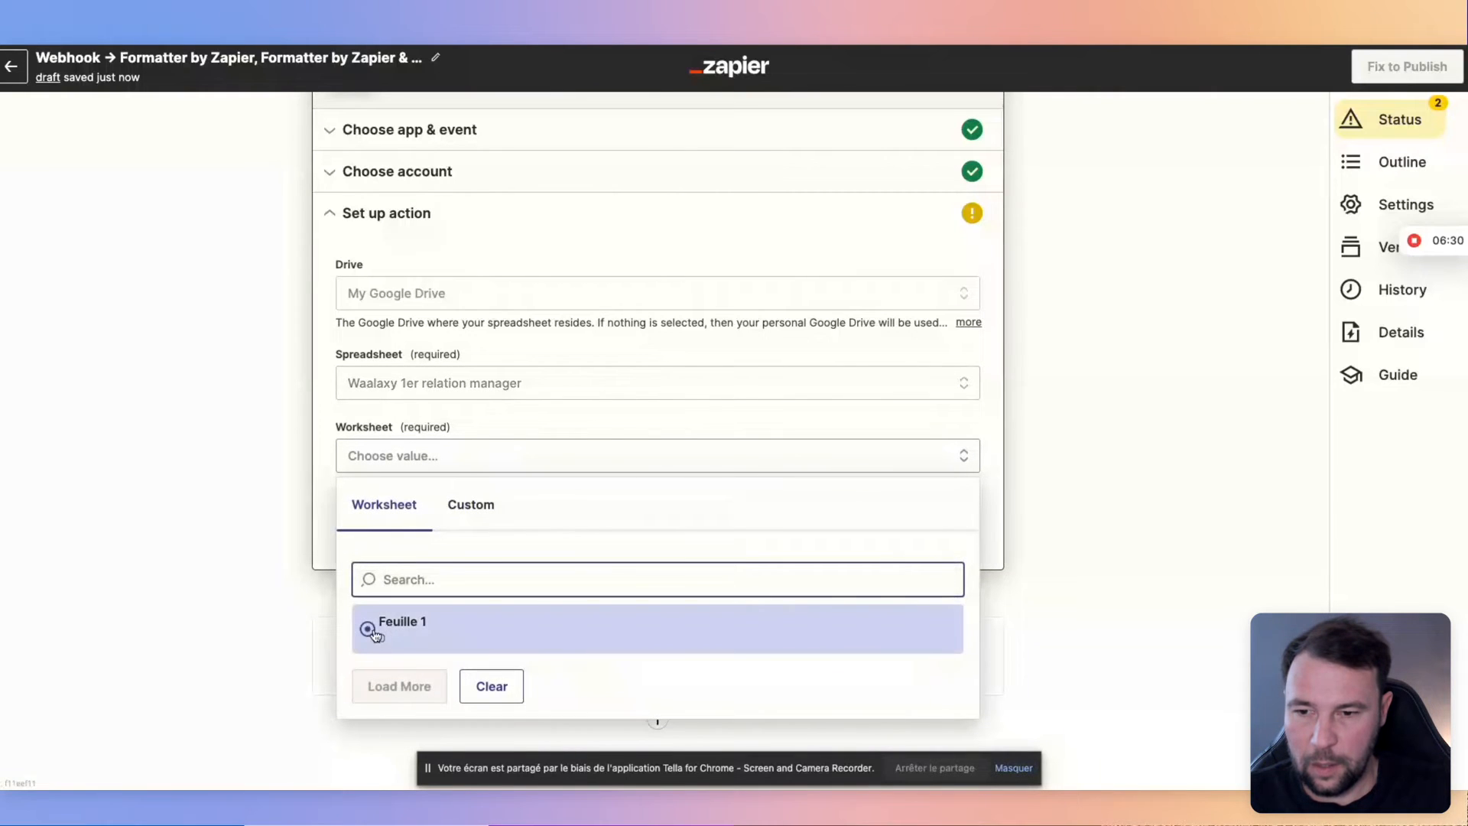
{"action": "left_click", "coordinate": [282, 498]}
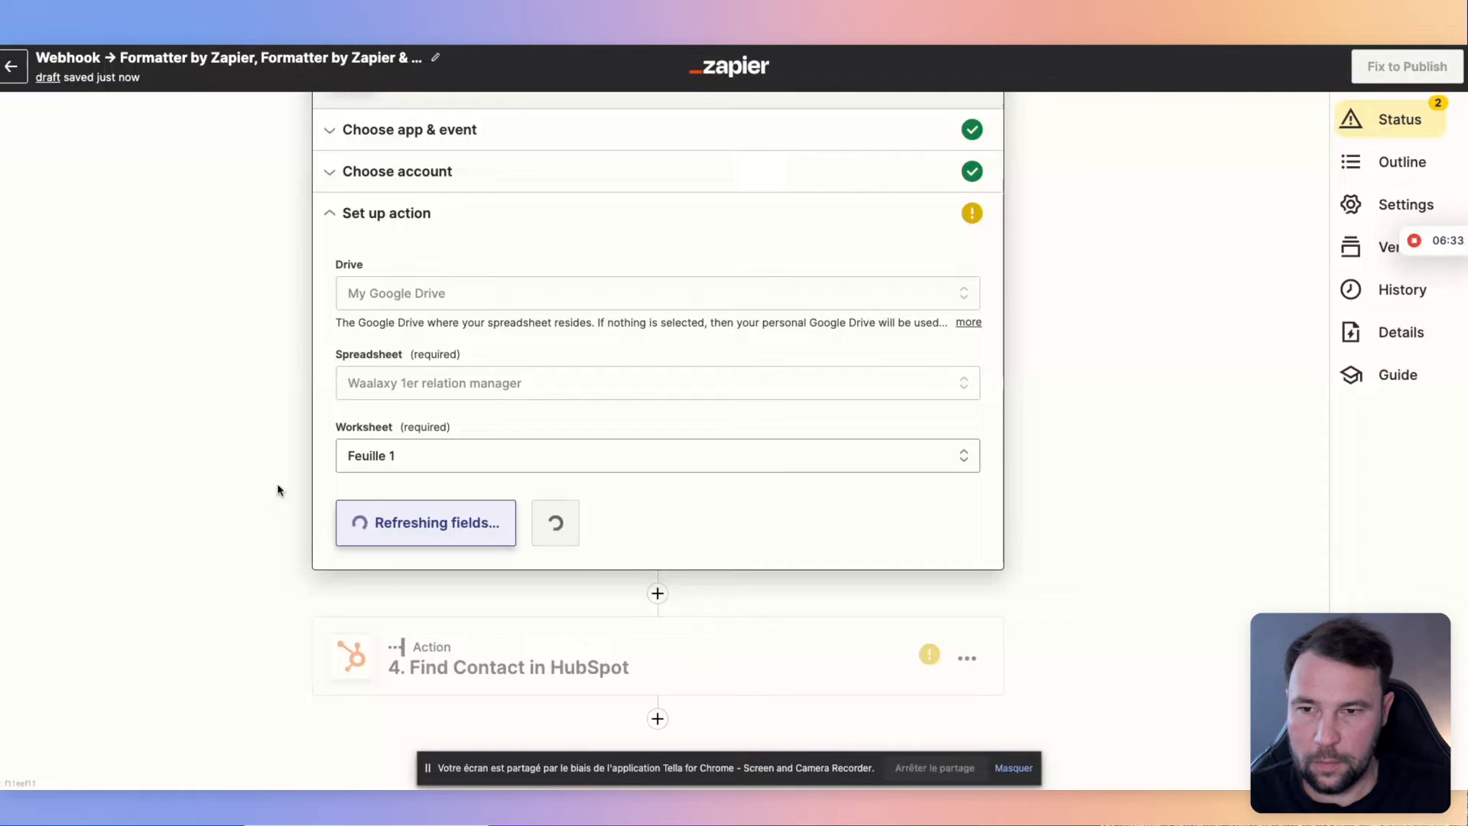
Map the E-mail column to the output of the step 2 Text formatter and continue to the action test.
{"action": "scroll", "coordinate": [275, 487], "scroll_direction": "down", "scroll_amount": 3}
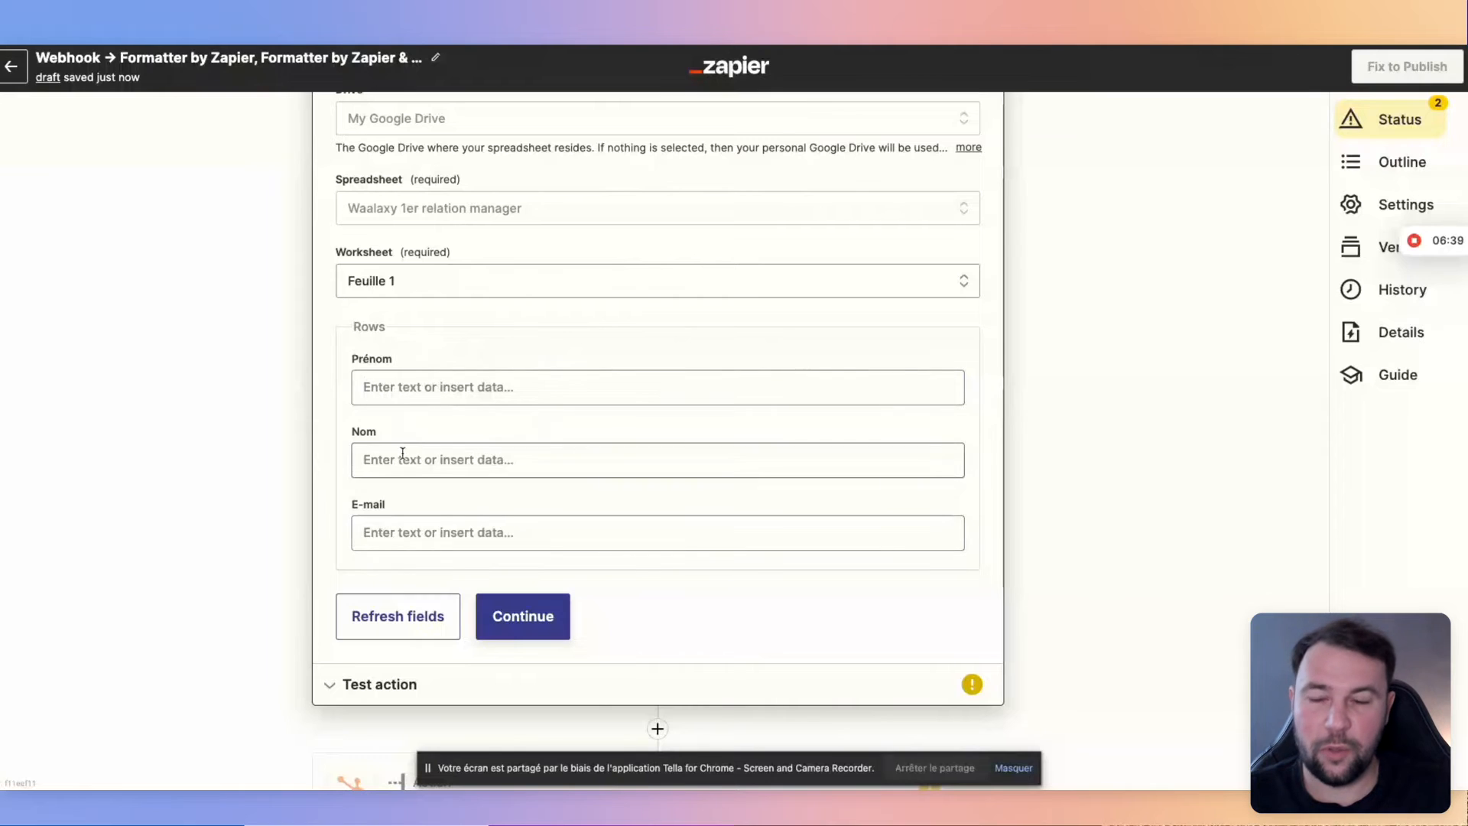
{"action": "left_click", "coordinate": [424, 531]}
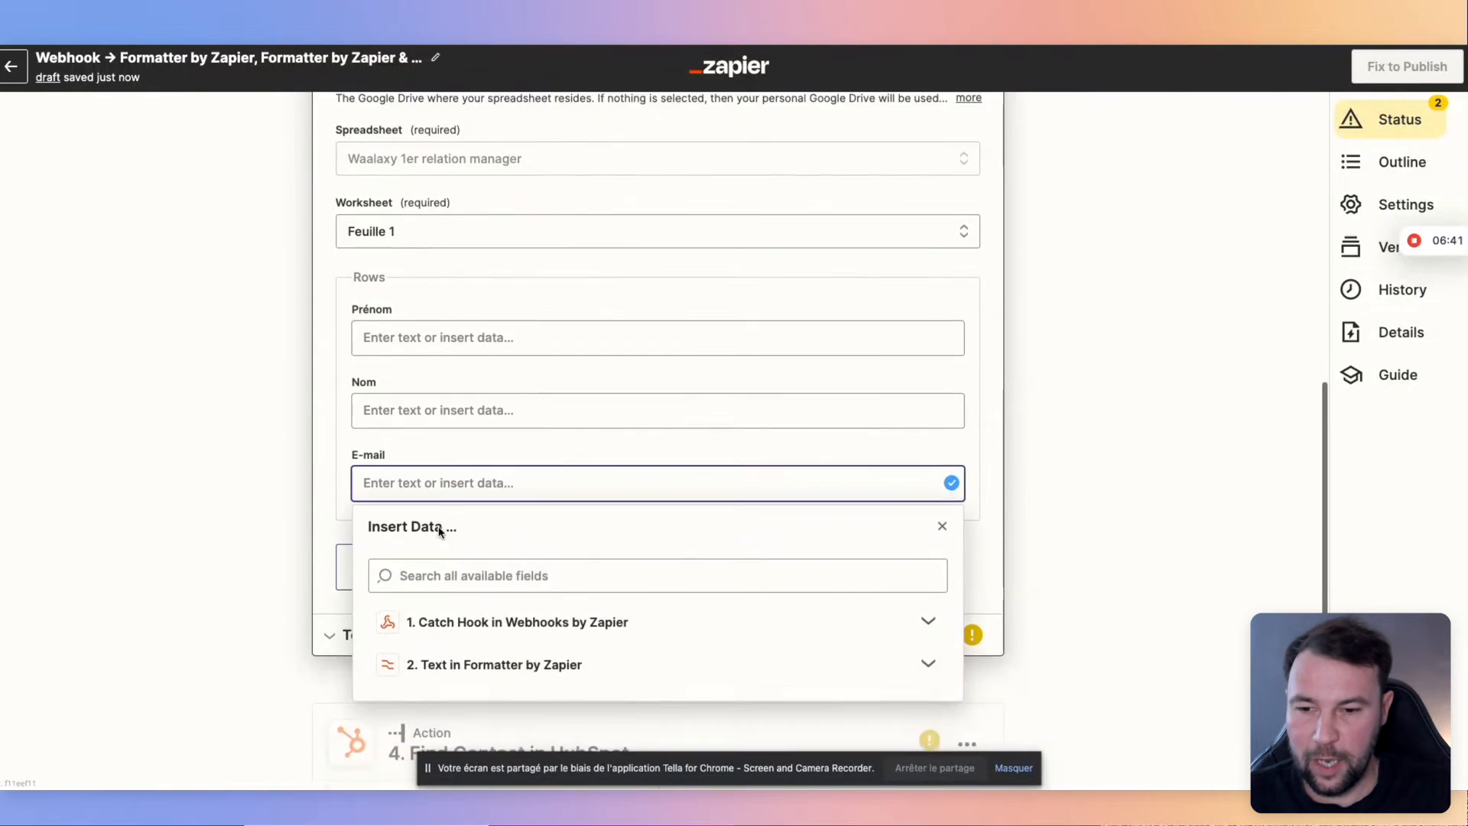
{"action": "left_click", "coordinate": [483, 614]}
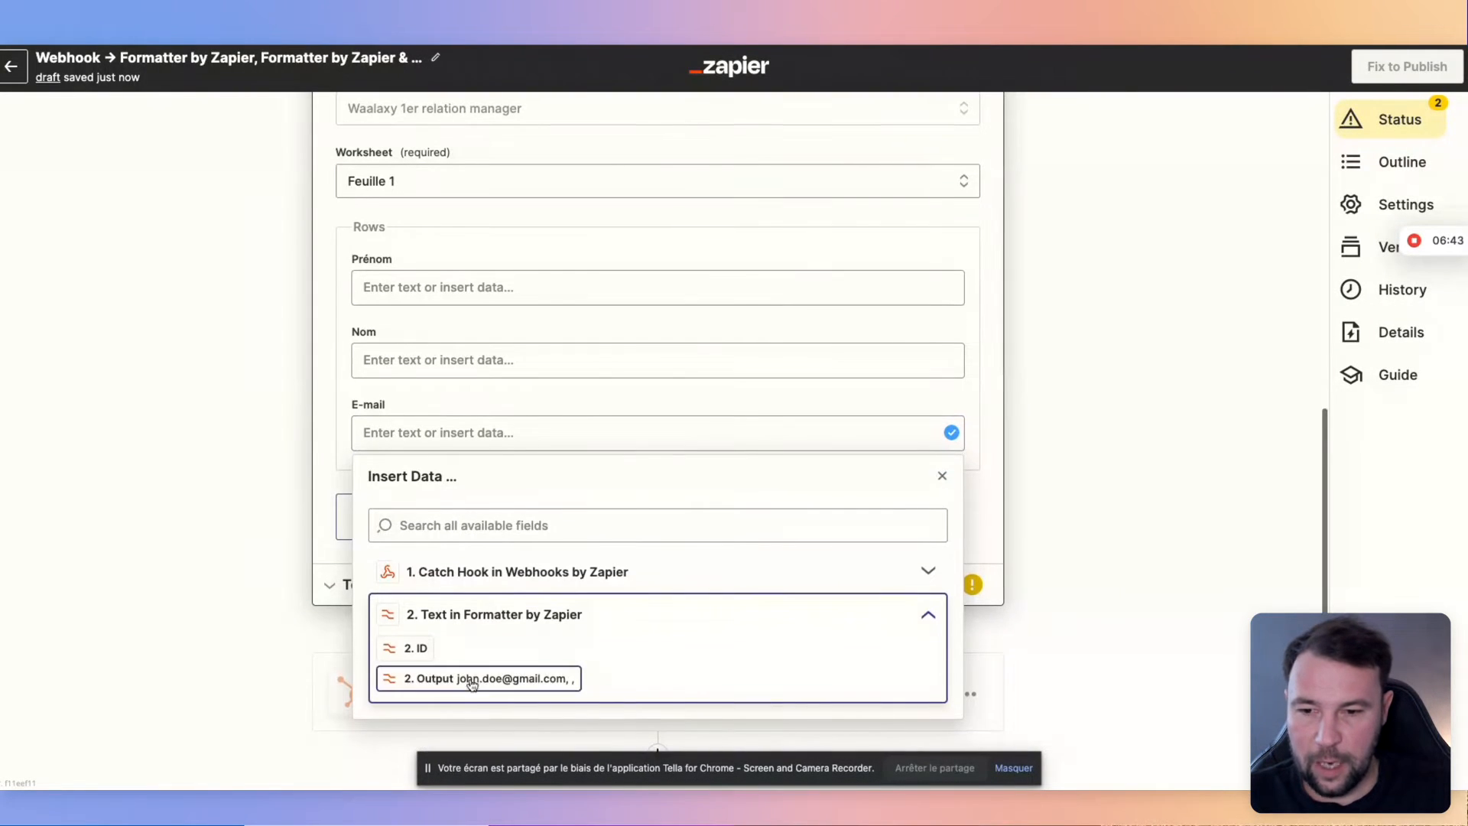
{"action": "left_click", "coordinate": [499, 686]}
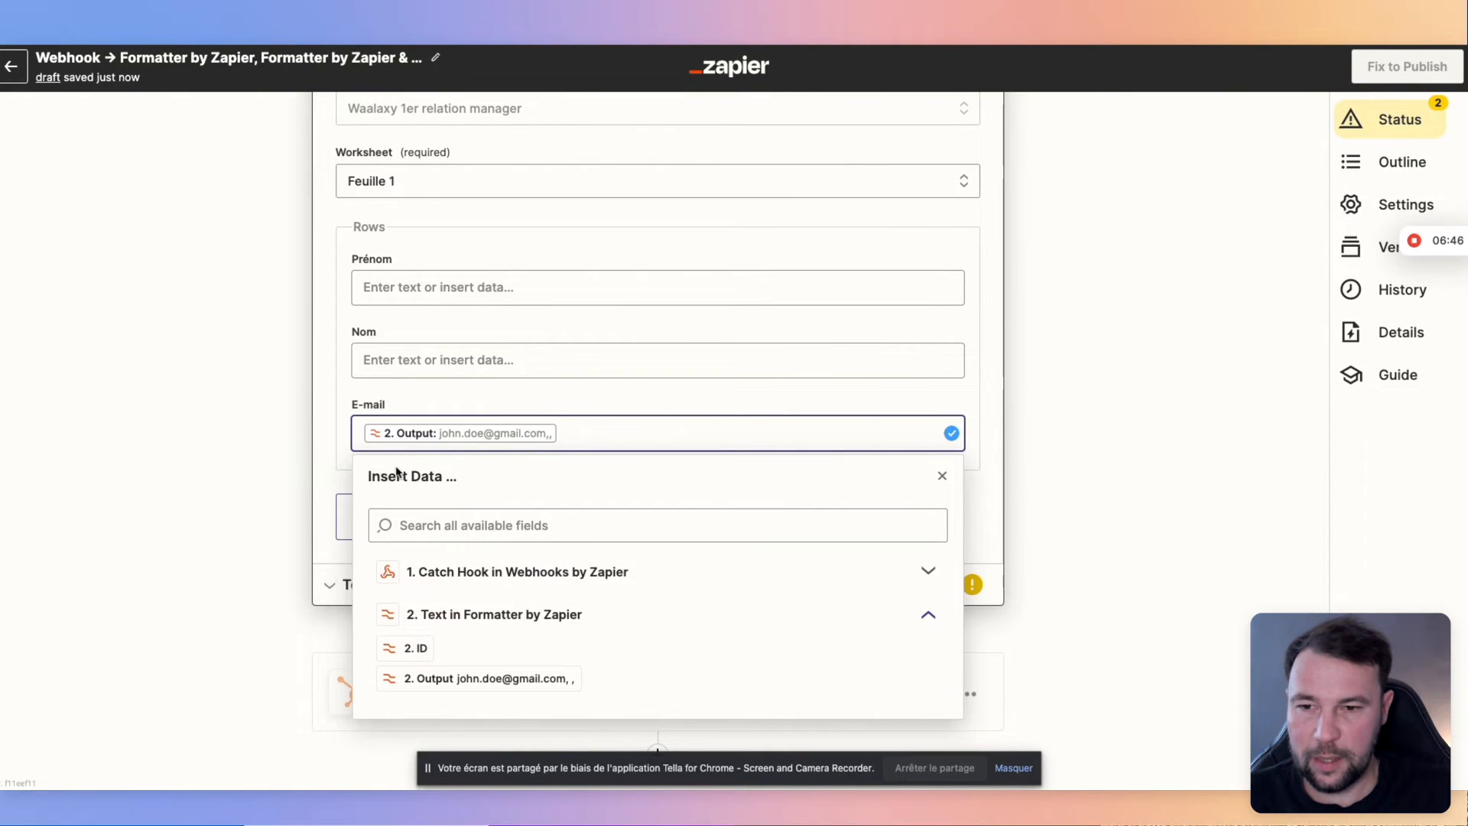
{"action": "left_click", "coordinate": [1066, 442]}
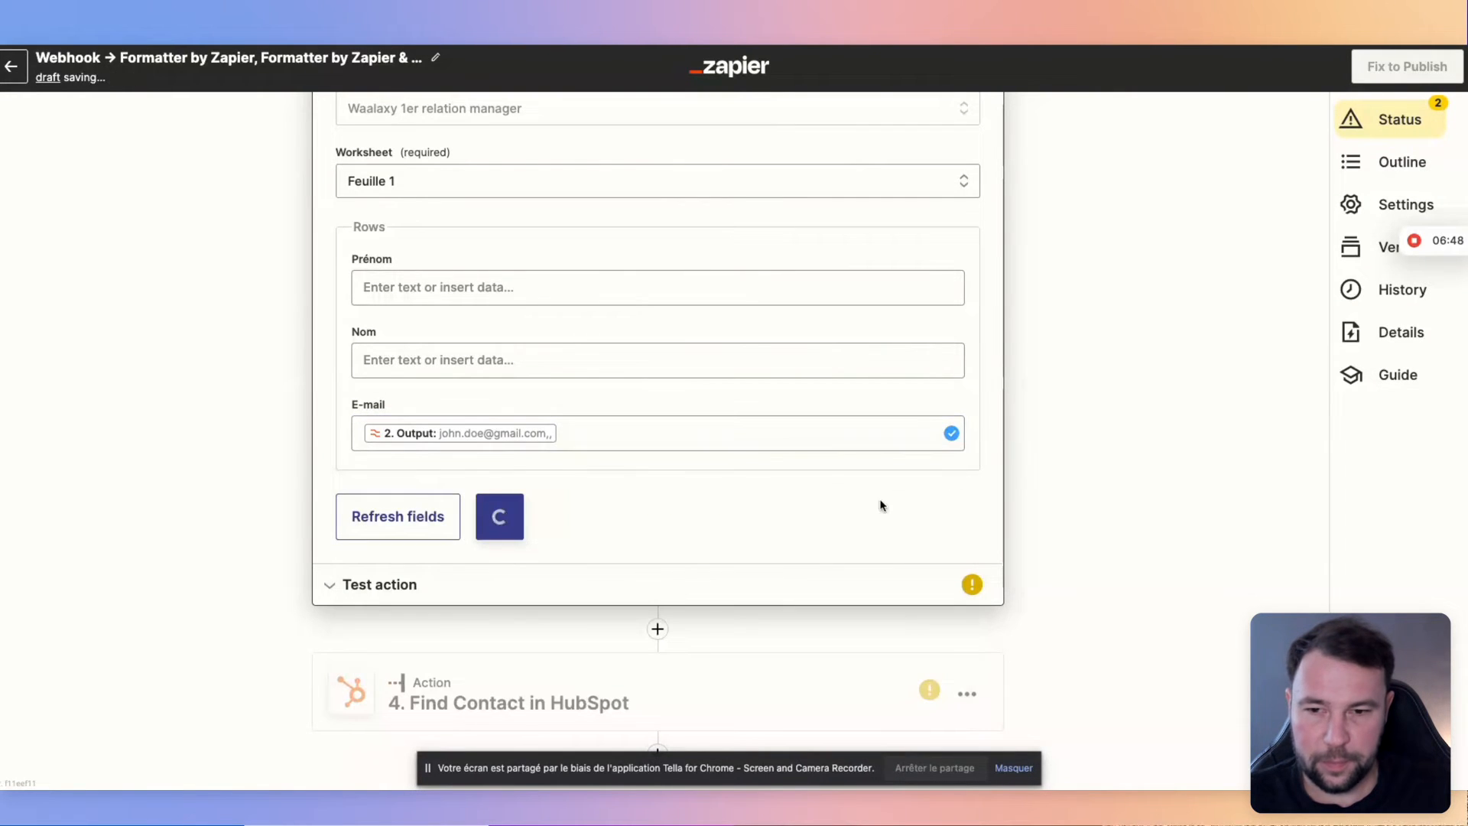
{"action": "left_click", "coordinate": [502, 519]}
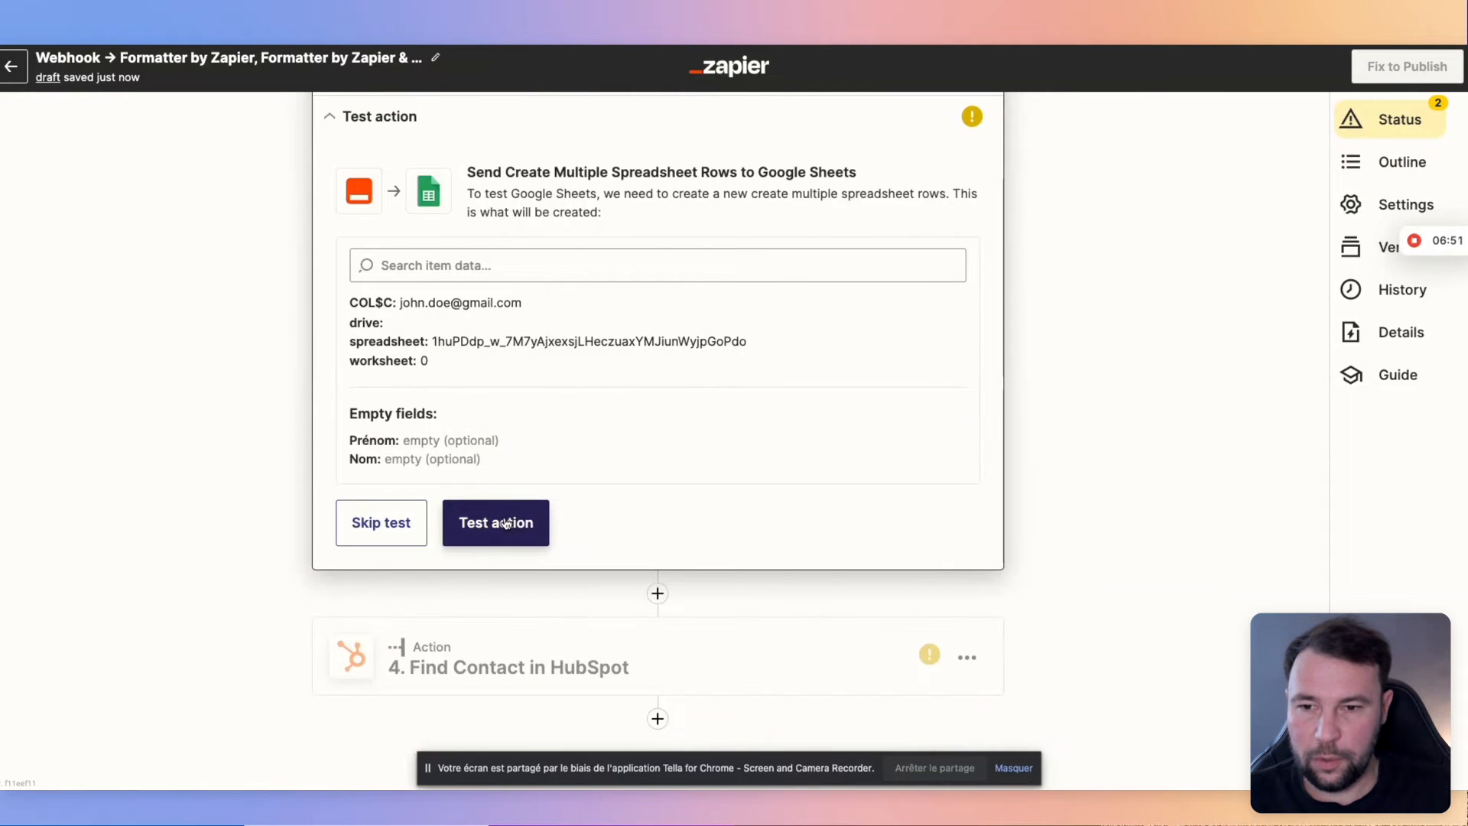
Test the Google Sheets row creation, review the returned data, and continue to the HubSpot action in step 4.
{"action": "left_click", "coordinate": [506, 523]}
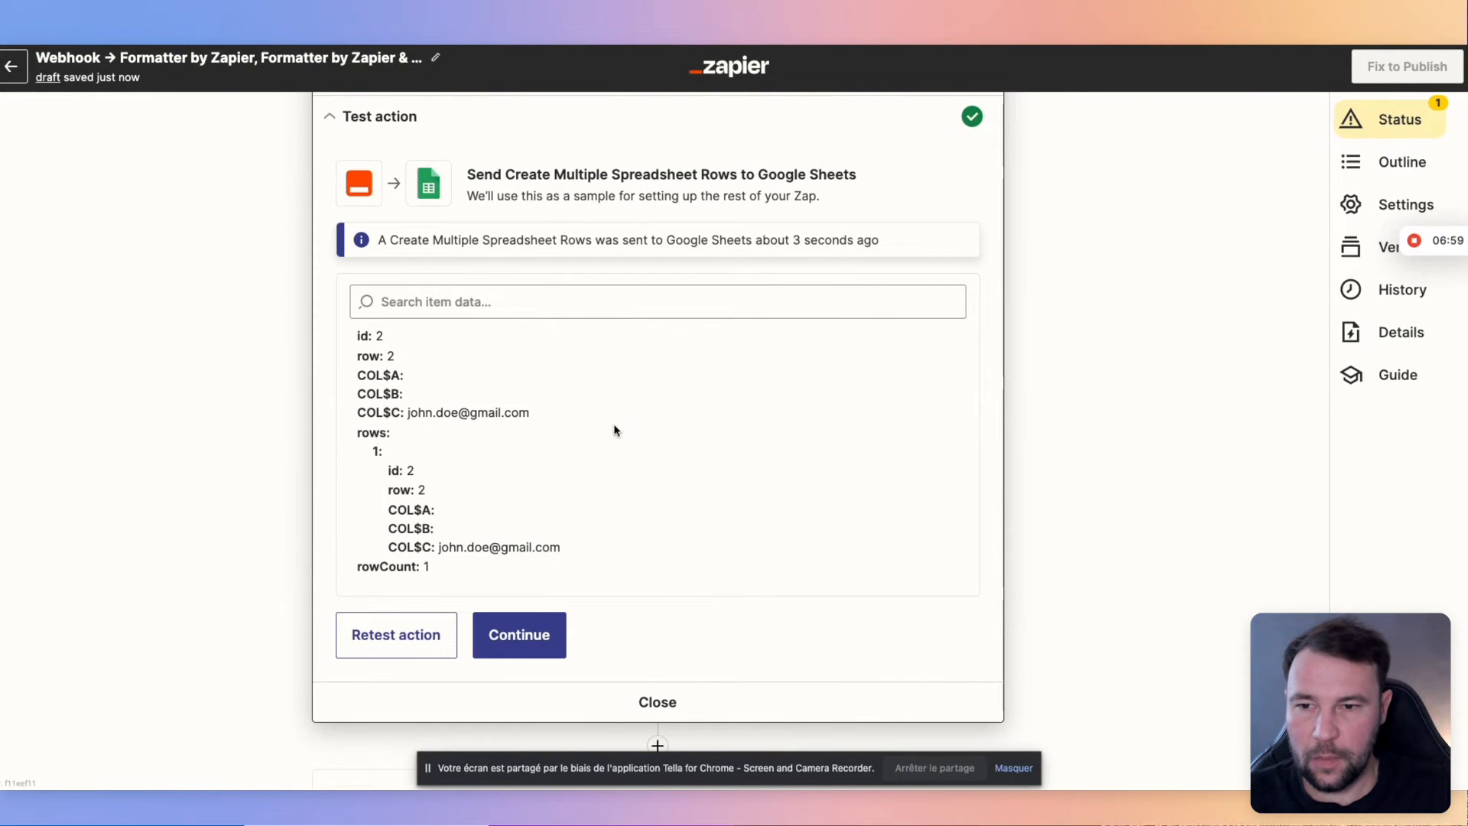
{"action": "scroll", "coordinate": [402, 345], "scroll_direction": "up", "scroll_amount": 1}
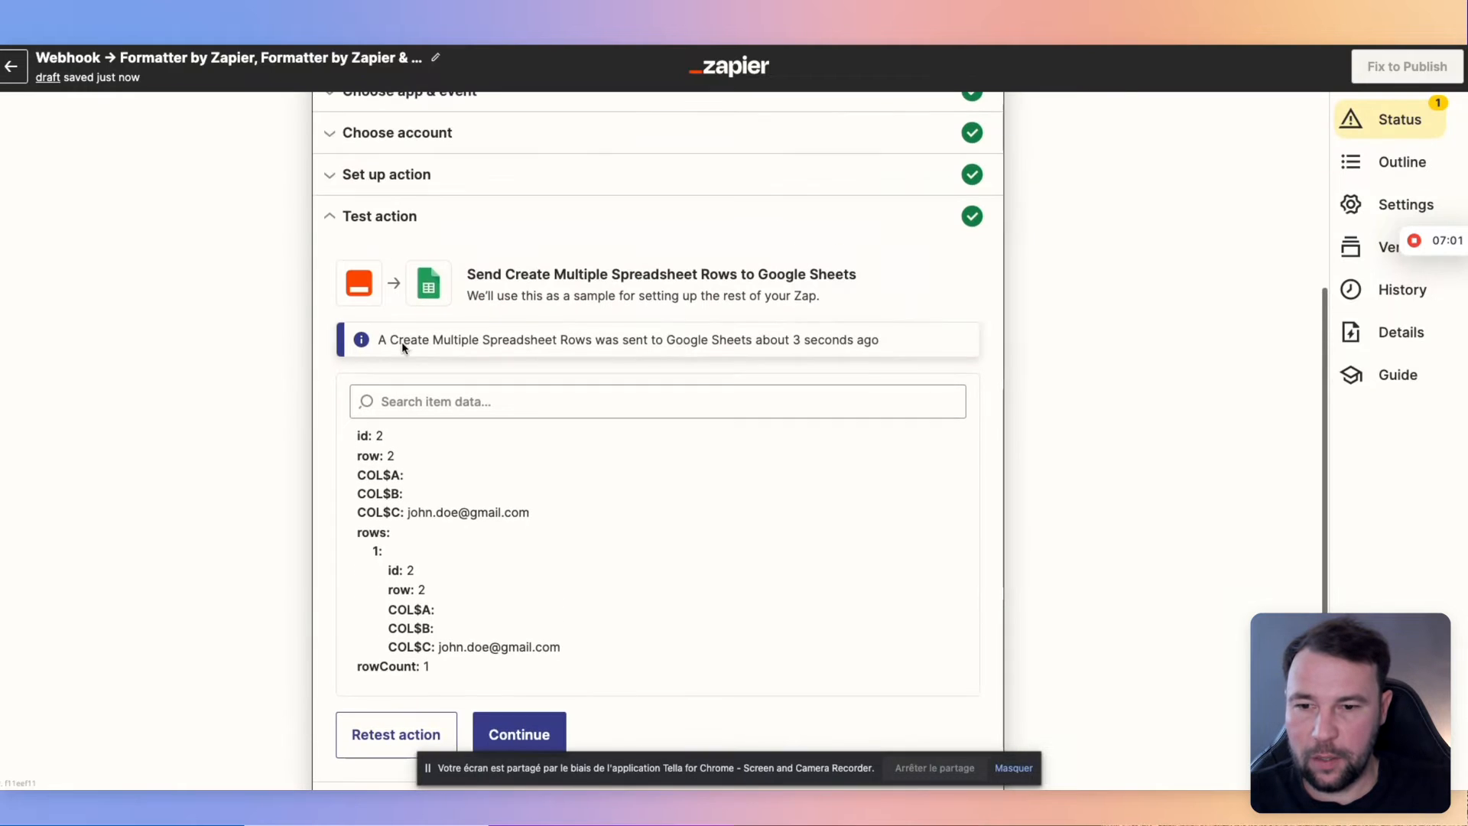
{"action": "scroll", "coordinate": [453, 308], "scroll_direction": "down", "scroll_amount": 3}
{"action": "scroll", "coordinate": [453, 309], "scroll_direction": "down", "scroll_amount": 1}
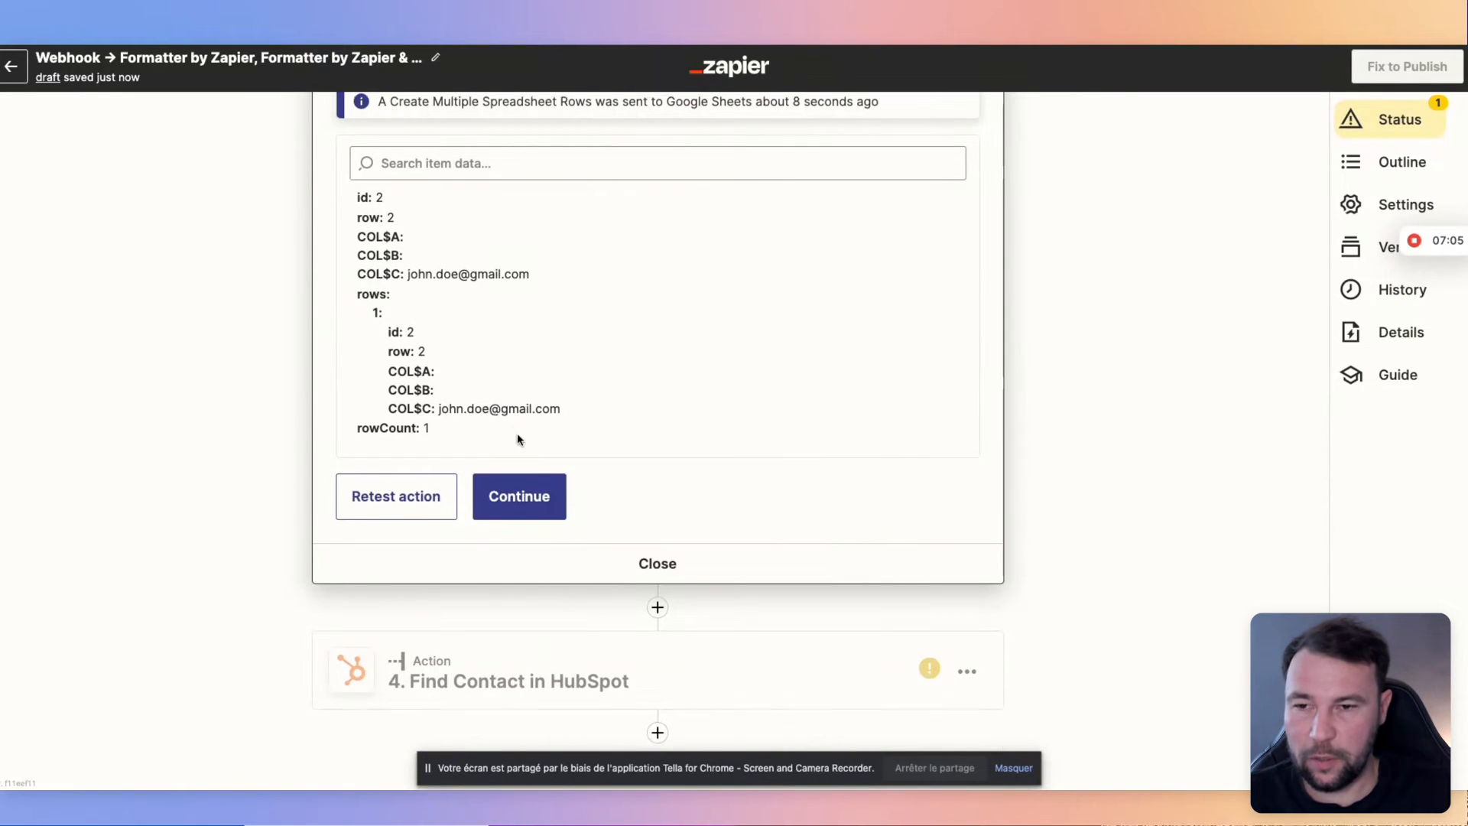
{"action": "scroll", "coordinate": [512, 428], "scroll_direction": "up", "scroll_amount": 1}
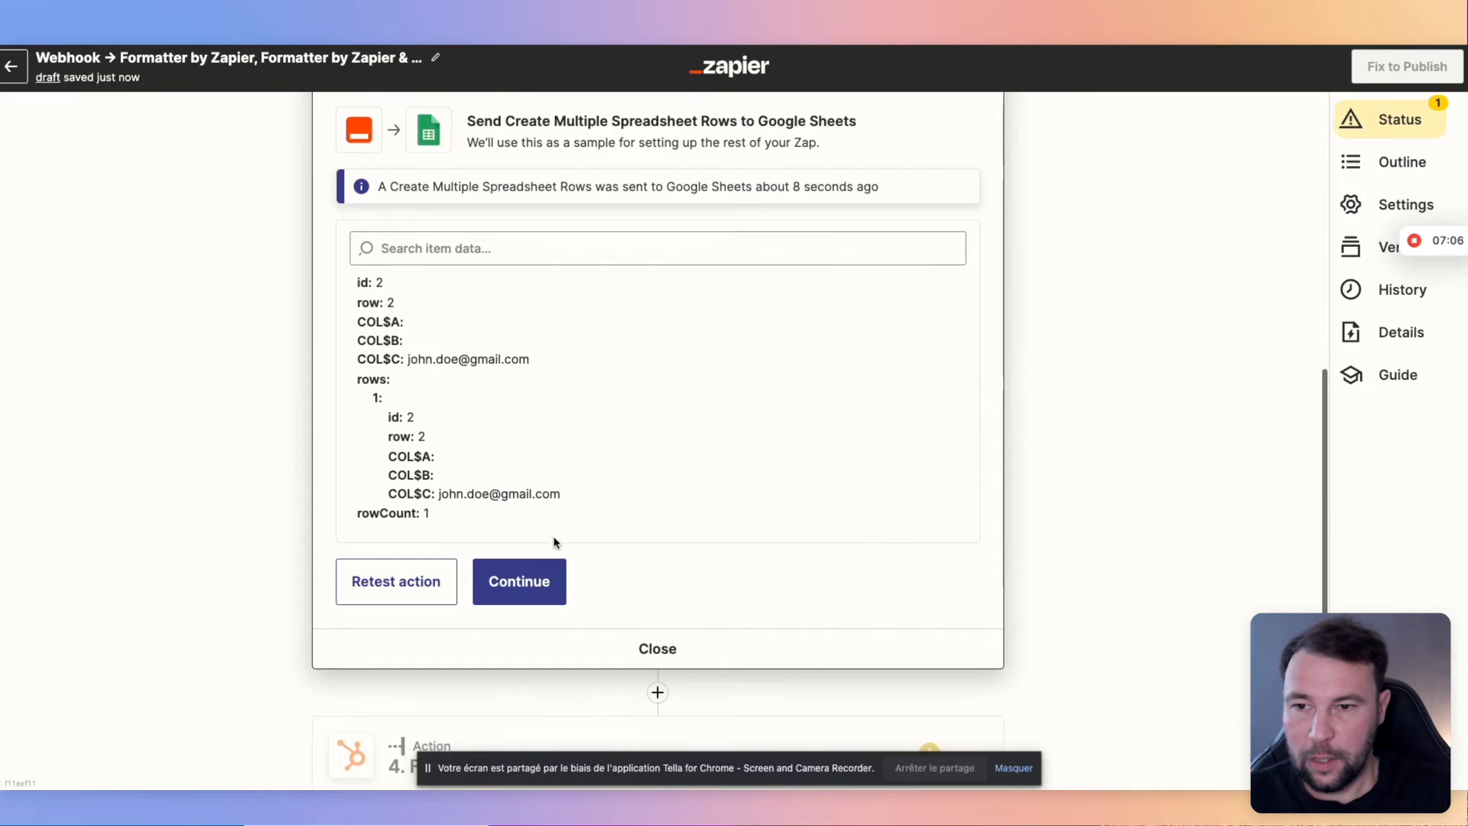
{"action": "left_click", "coordinate": [526, 583]}
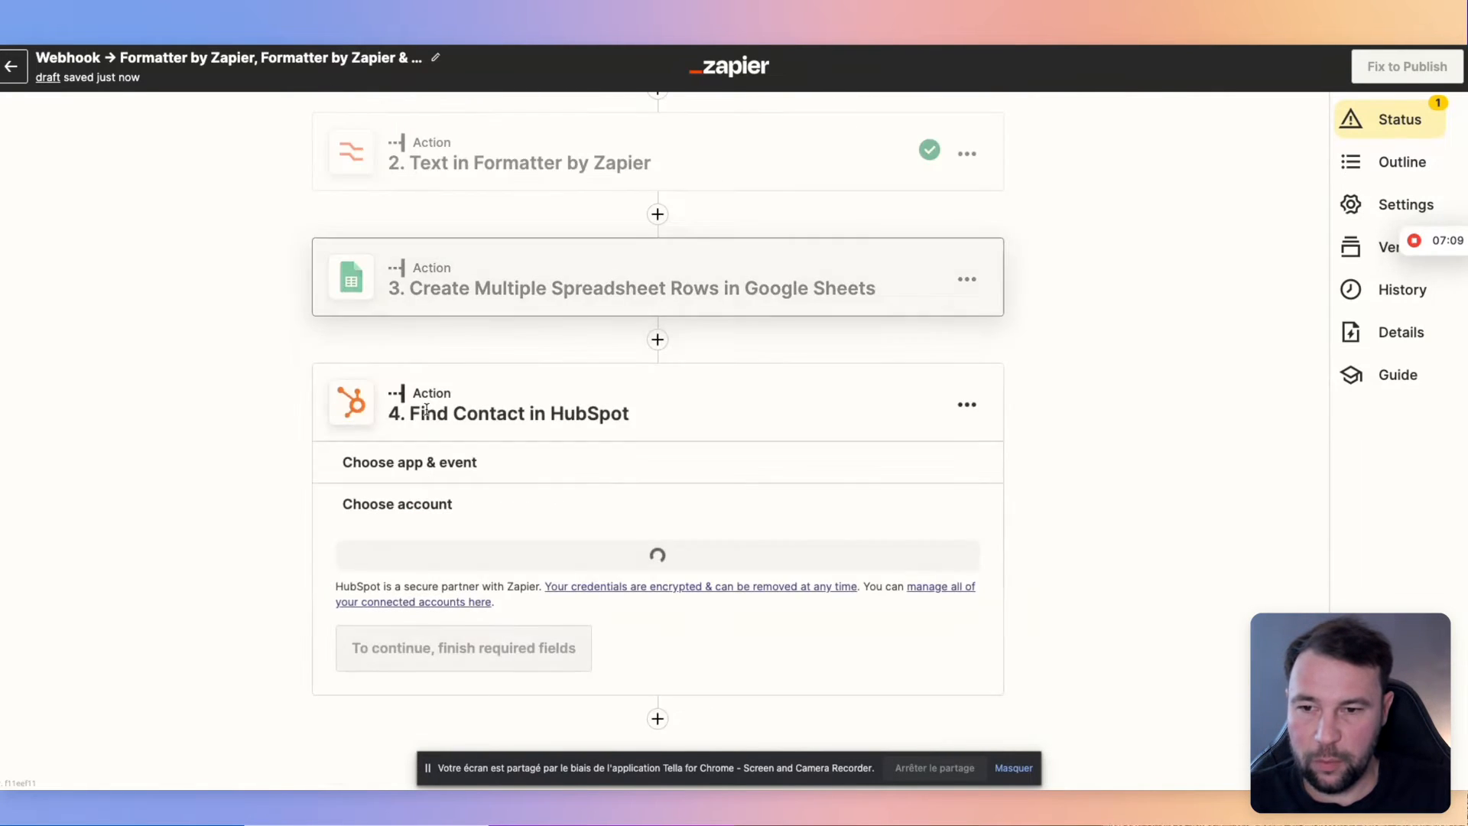
Change the HubSpot action's event to Create Contact and continue to the account selection.
{"action": "left_click", "coordinate": [444, 549]}
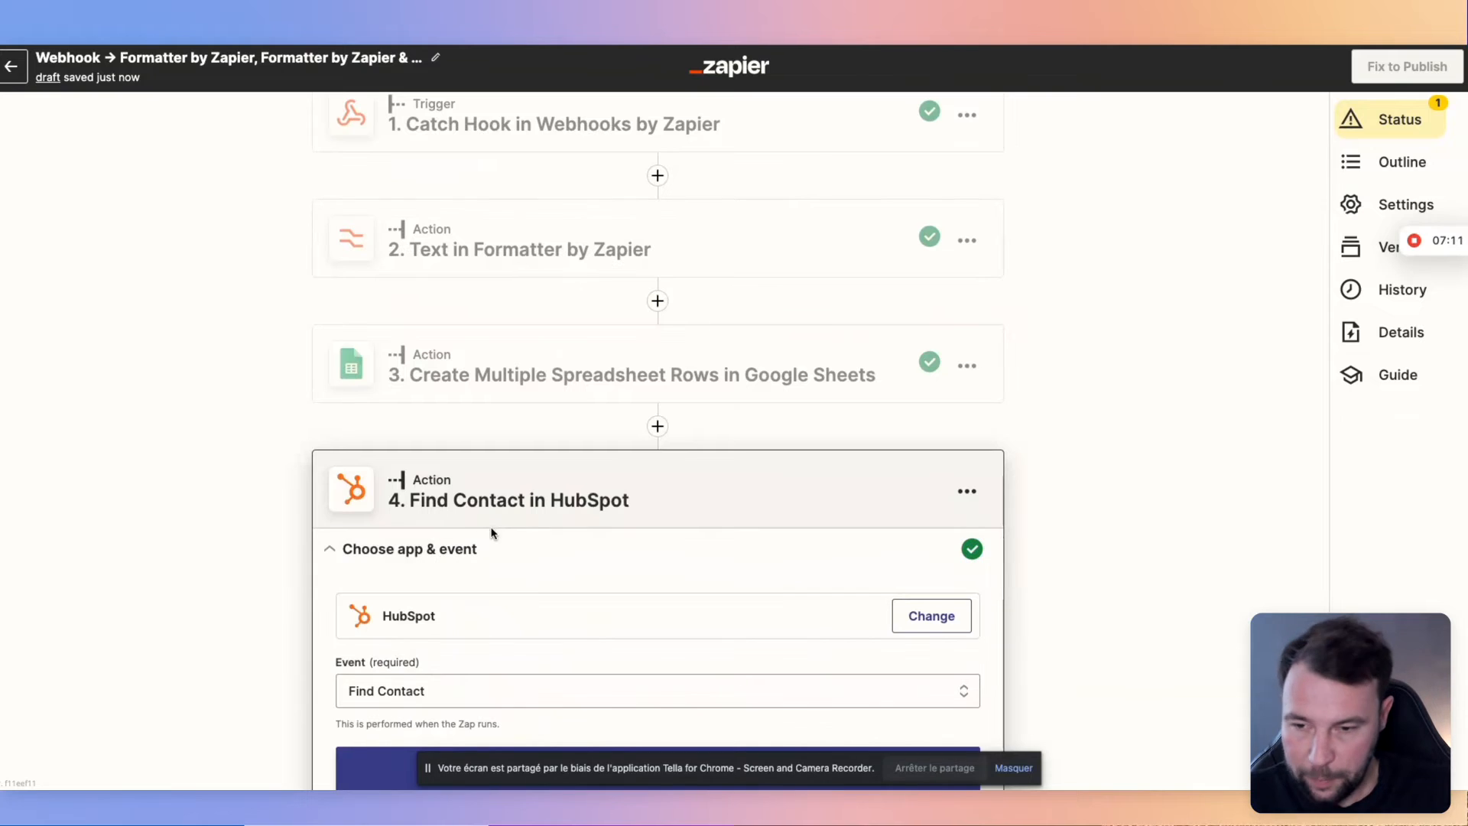
{"action": "scroll", "coordinate": [494, 543], "scroll_direction": "down", "scroll_amount": 2}
{"action": "left_click", "coordinate": [449, 533]}
{"action": "scroll", "coordinate": [449, 533], "scroll_direction": "down", "scroll_amount": 1}
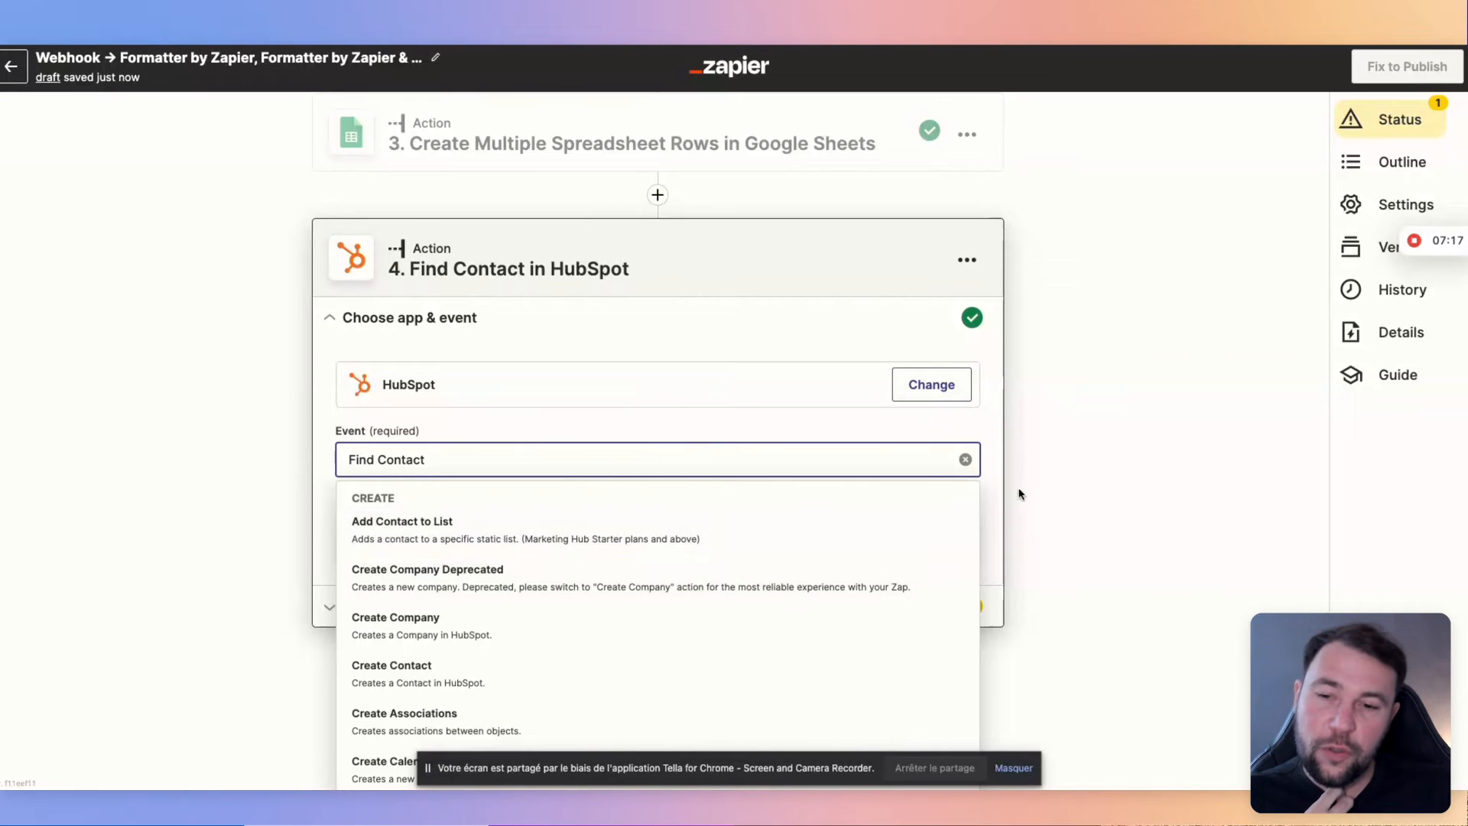
{"action": "scroll", "coordinate": [832, 544], "scroll_direction": "down", "scroll_amount": 1}
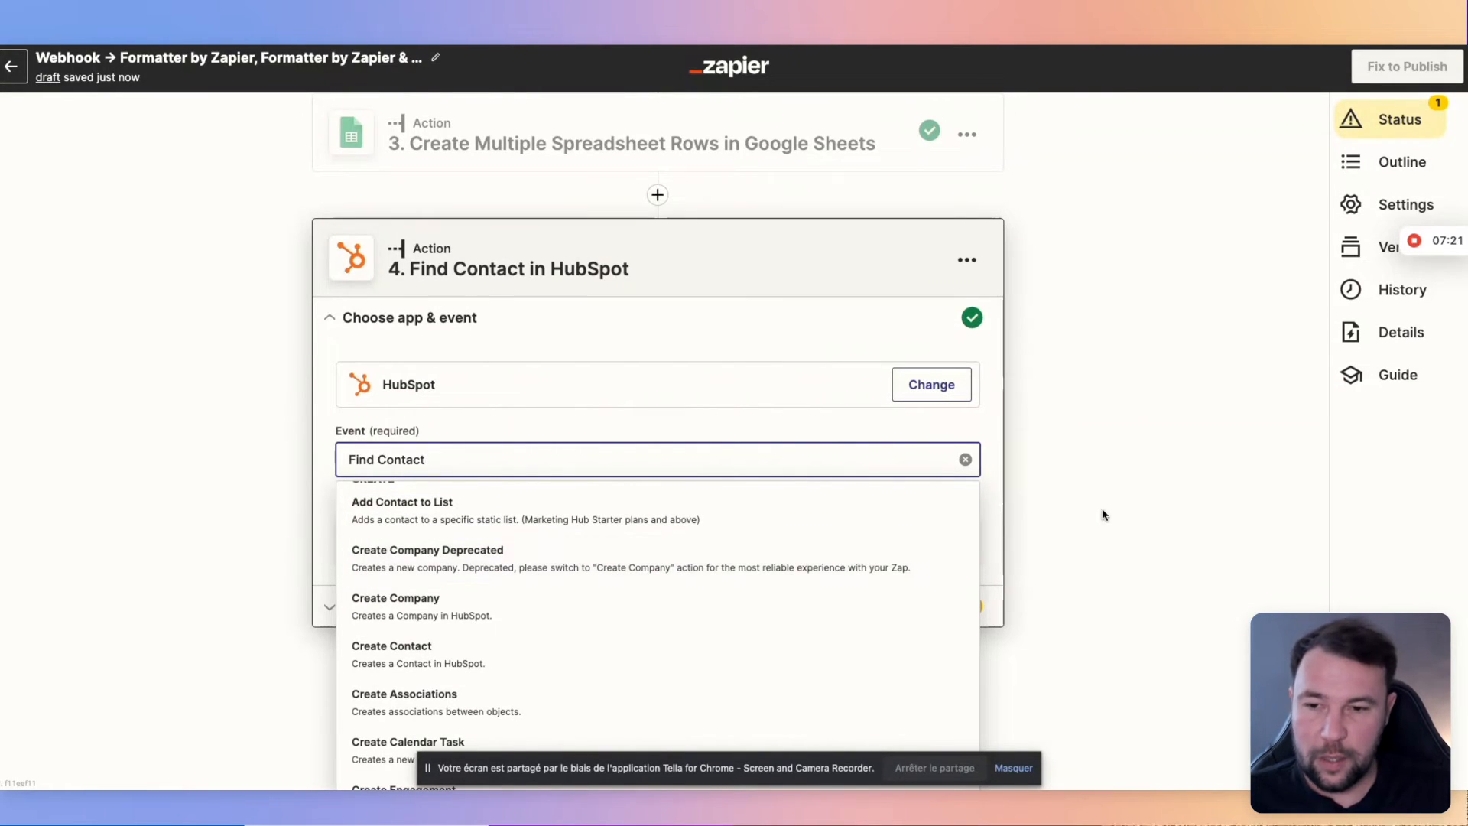
{"action": "scroll", "coordinate": [748, 618], "scroll_direction": "down", "scroll_amount": 1}
{"action": "scroll", "coordinate": [748, 618], "scroll_direction": "down", "scroll_amount": 1}
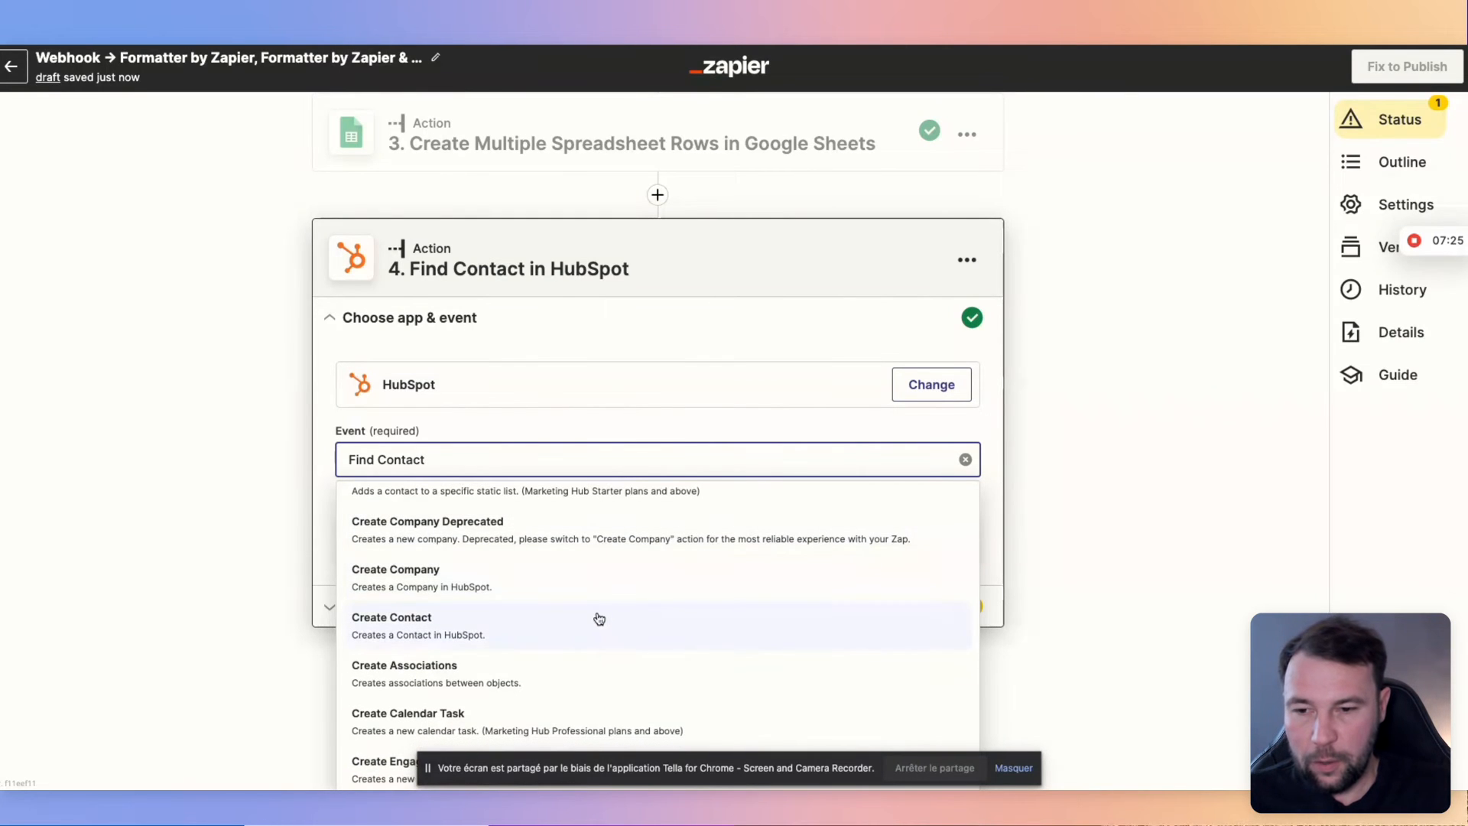
{"action": "left_click", "coordinate": [470, 634]}
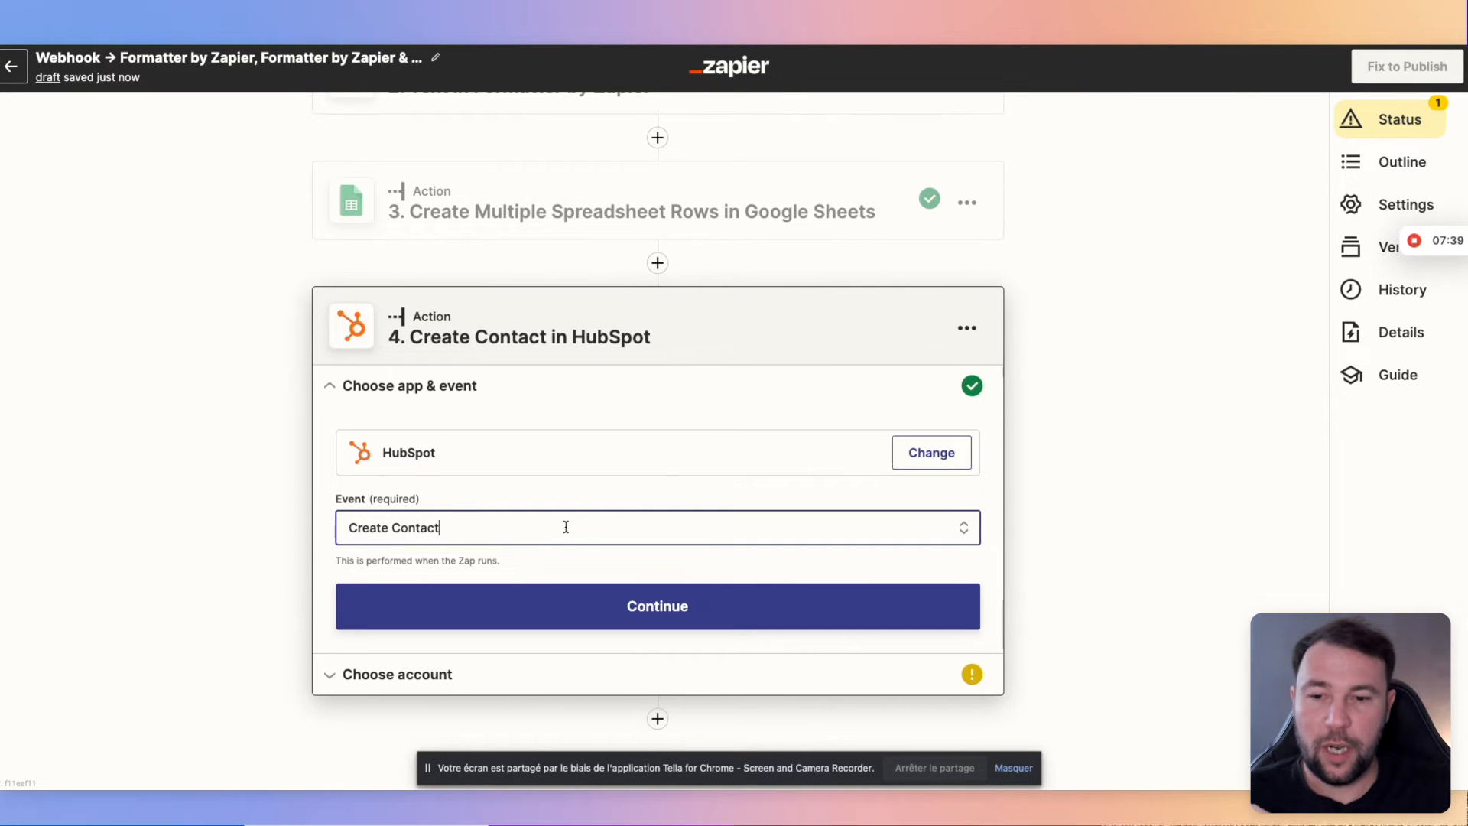
{"action": "left_click", "coordinate": [603, 612]}
Select the connected HubSpot account for the Create Contact action and continue to its property fields.
{"action": "left_click", "coordinate": [584, 552]}
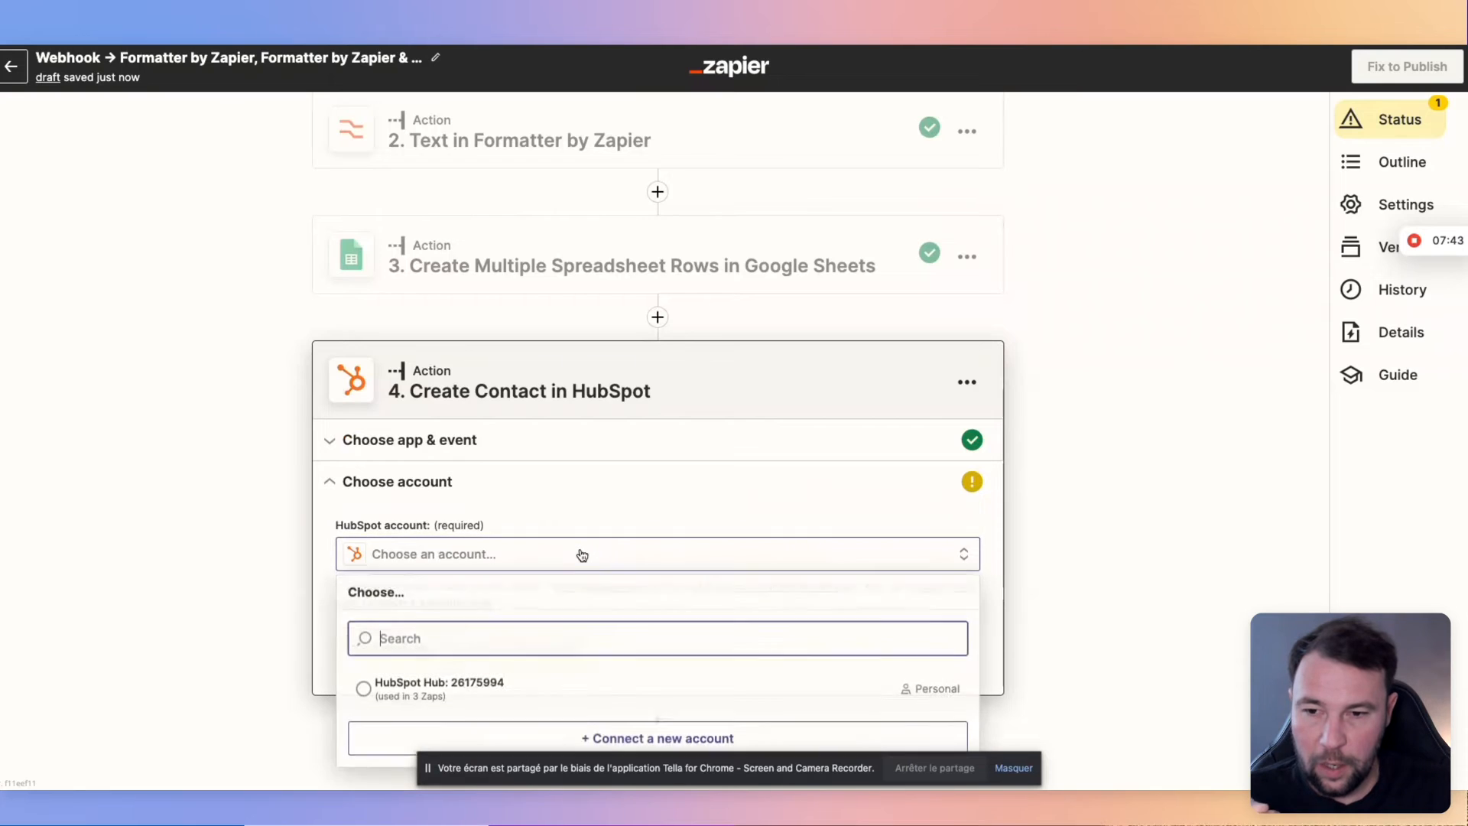
{"action": "left_click", "coordinate": [447, 692]}
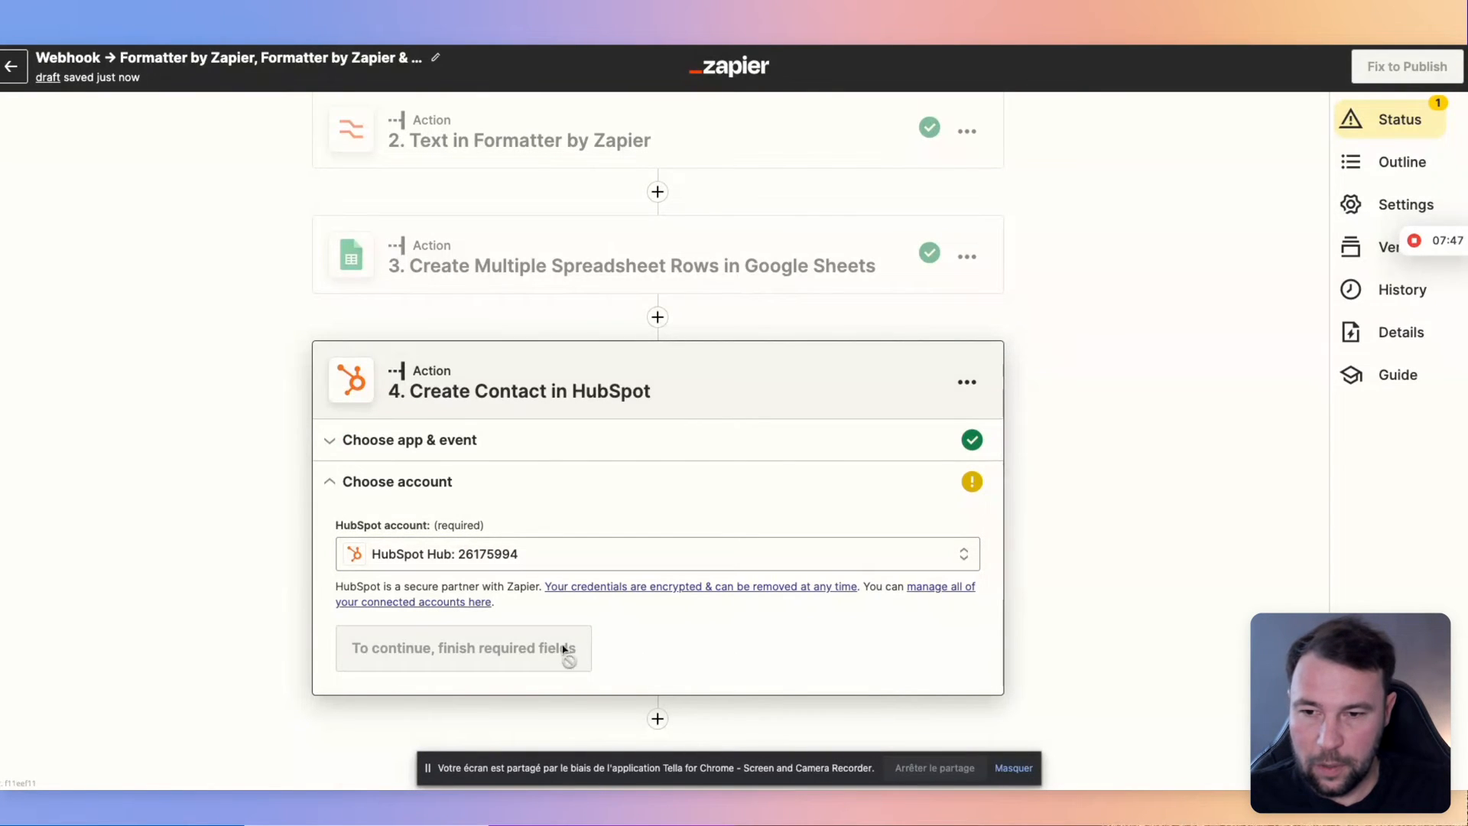
{"action": "left_click", "coordinate": [364, 662]}
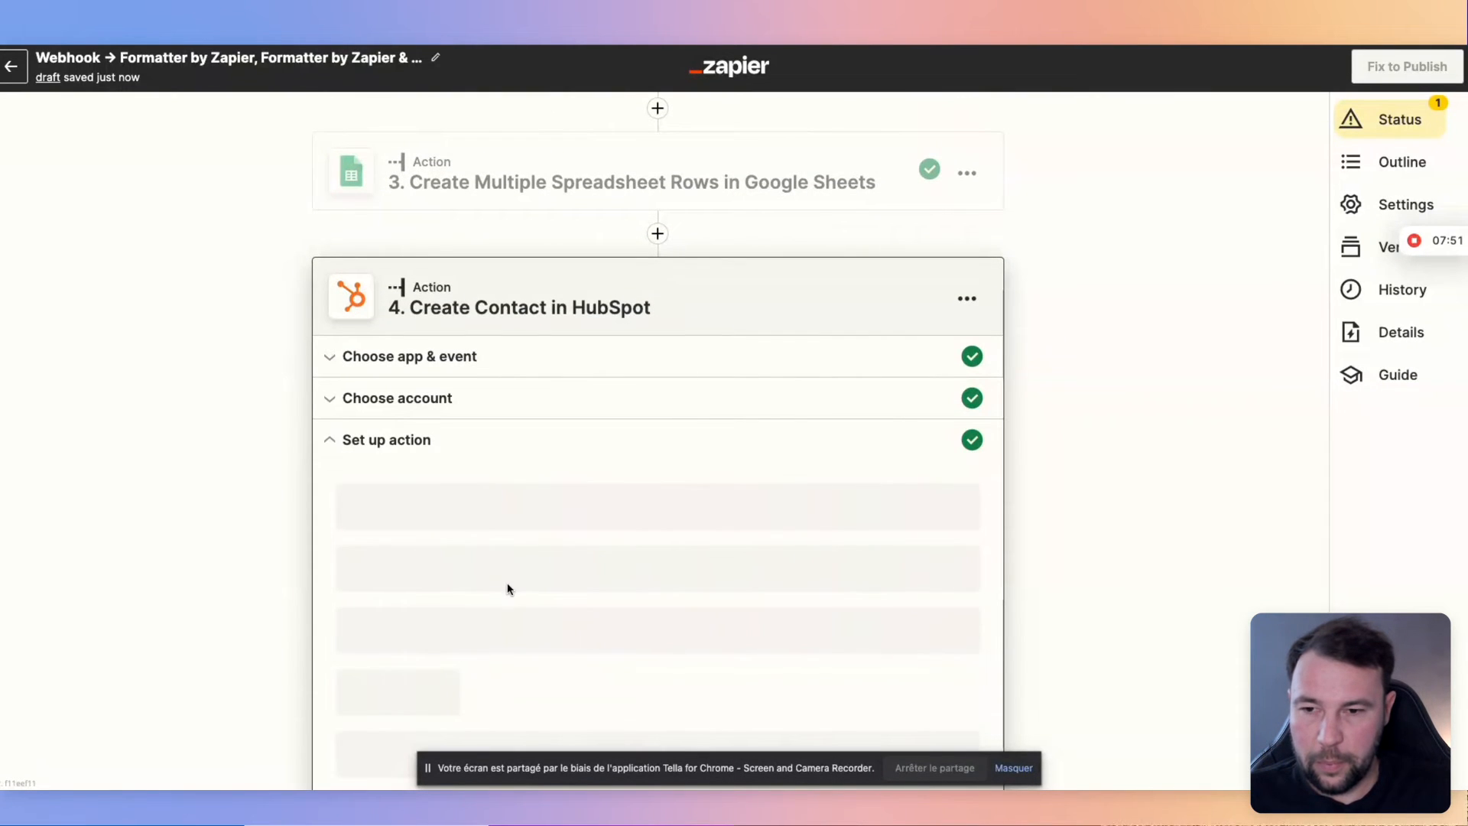
{"action": "scroll", "coordinate": [510, 590], "scroll_direction": "down", "scroll_amount": 3}
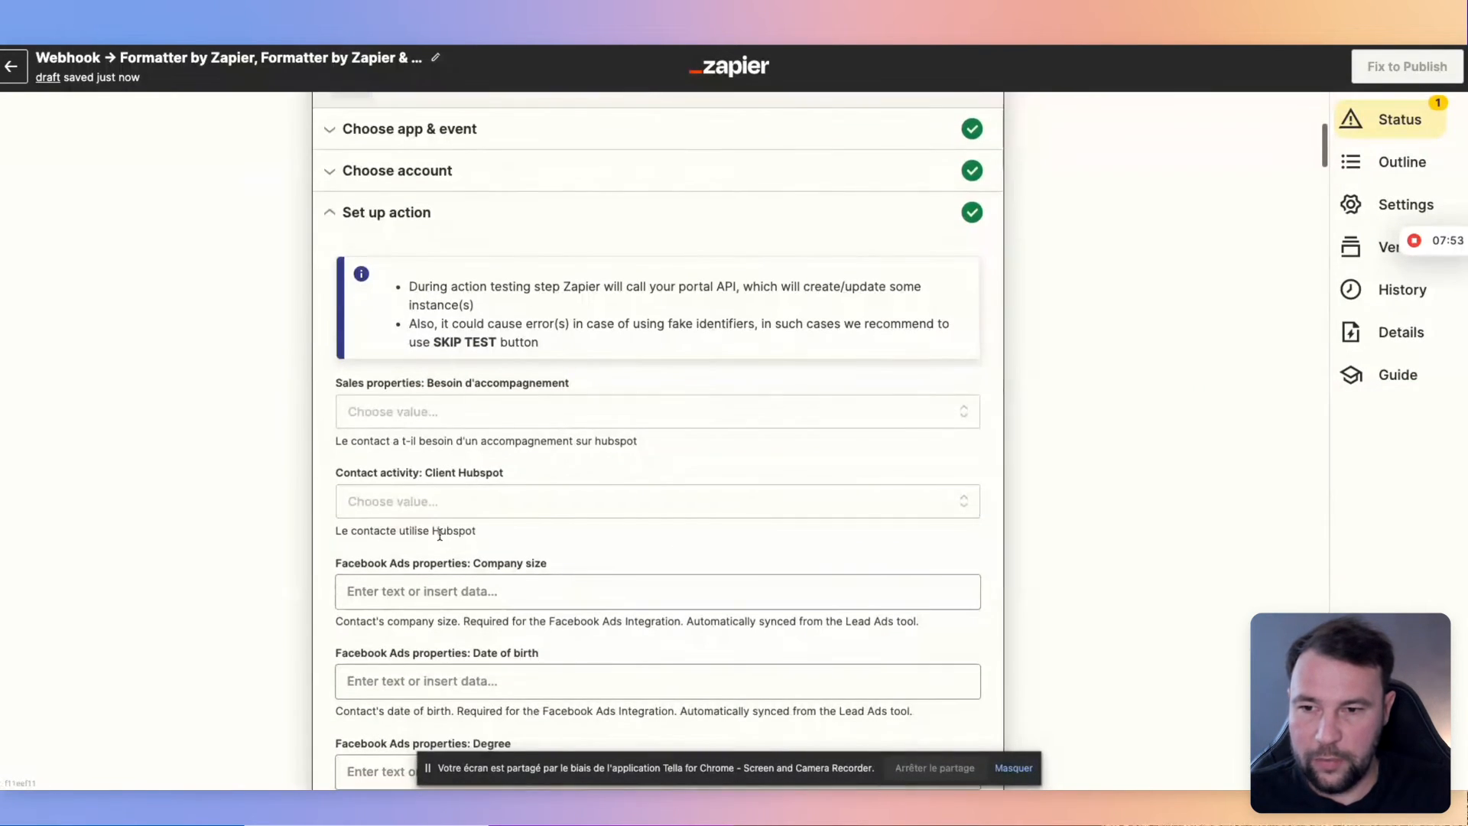
{"action": "scroll", "coordinate": [440, 536], "scroll_direction": "down", "scroll_amount": 1}
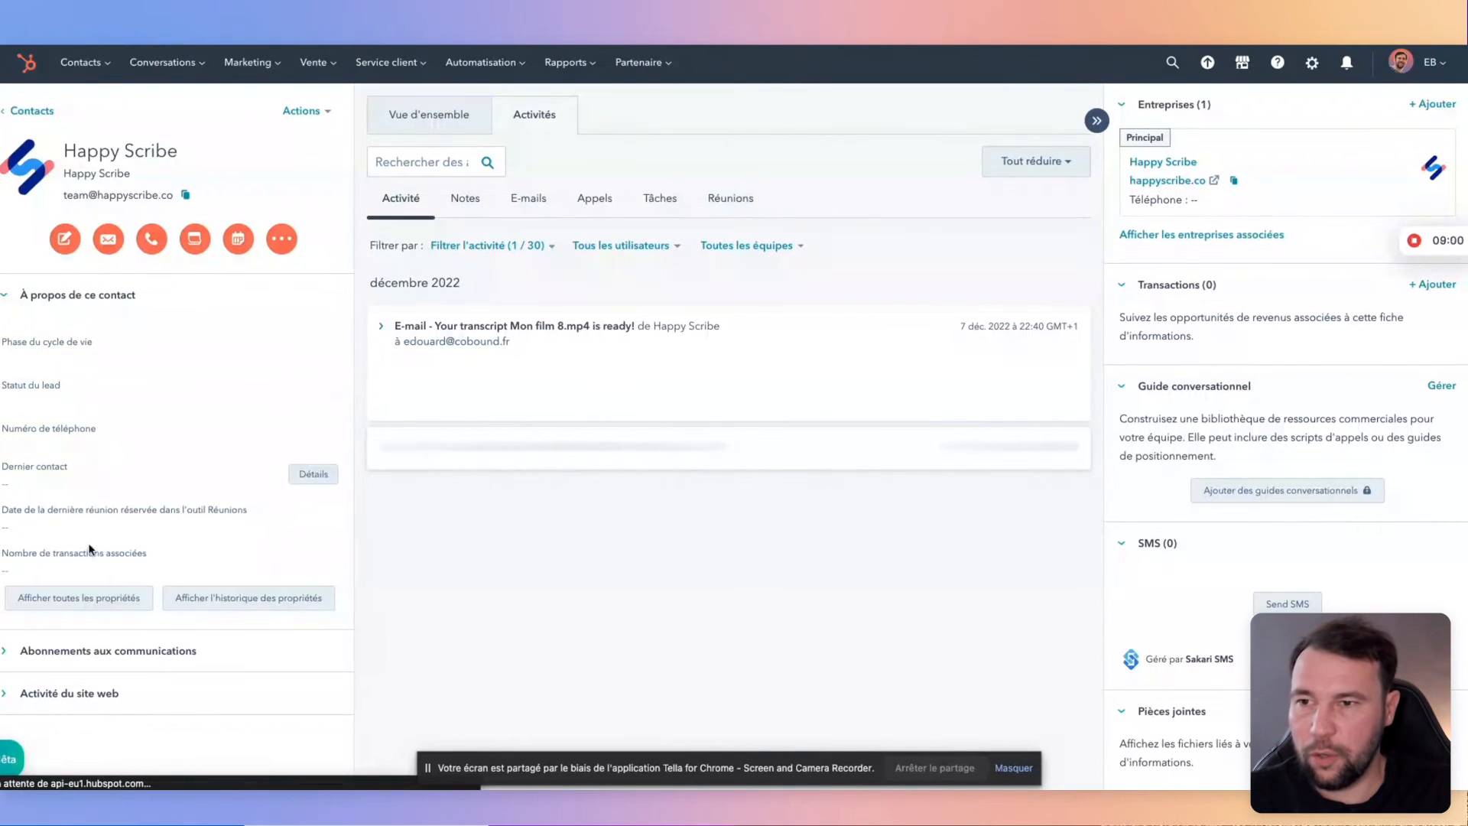
Look through all properties of the Happy Scribe contact in HubSpot, including the empty ones, and return to Zapier.
{"action": "left_click", "coordinate": [91, 606]}
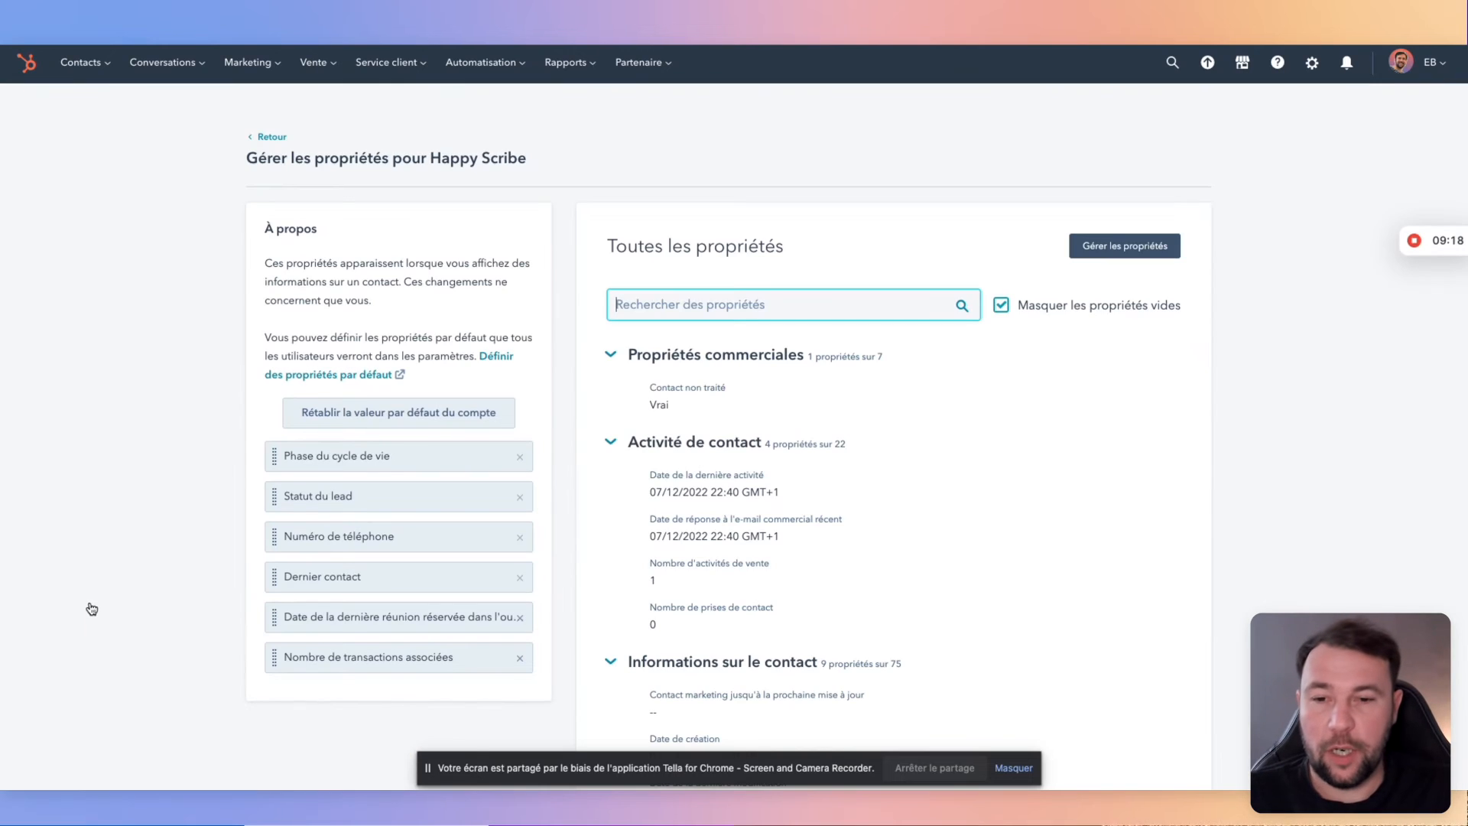
{"action": "scroll", "coordinate": [790, 348], "scroll_direction": "down", "scroll_amount": 10}
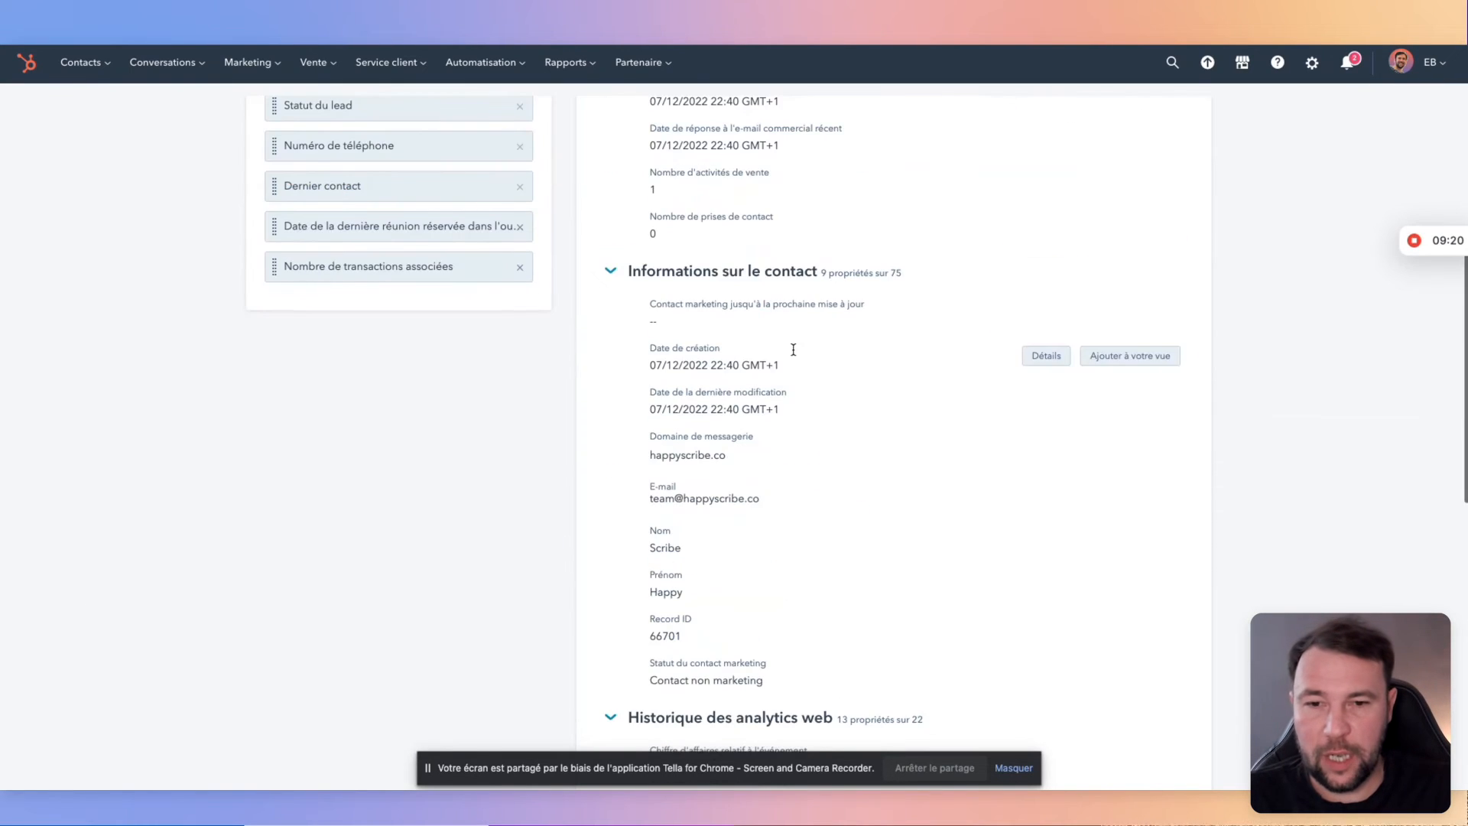
{"action": "scroll", "coordinate": [788, 351], "scroll_direction": "down", "scroll_amount": 4}
{"action": "scroll", "coordinate": [786, 367], "scroll_direction": "up", "scroll_amount": 15}
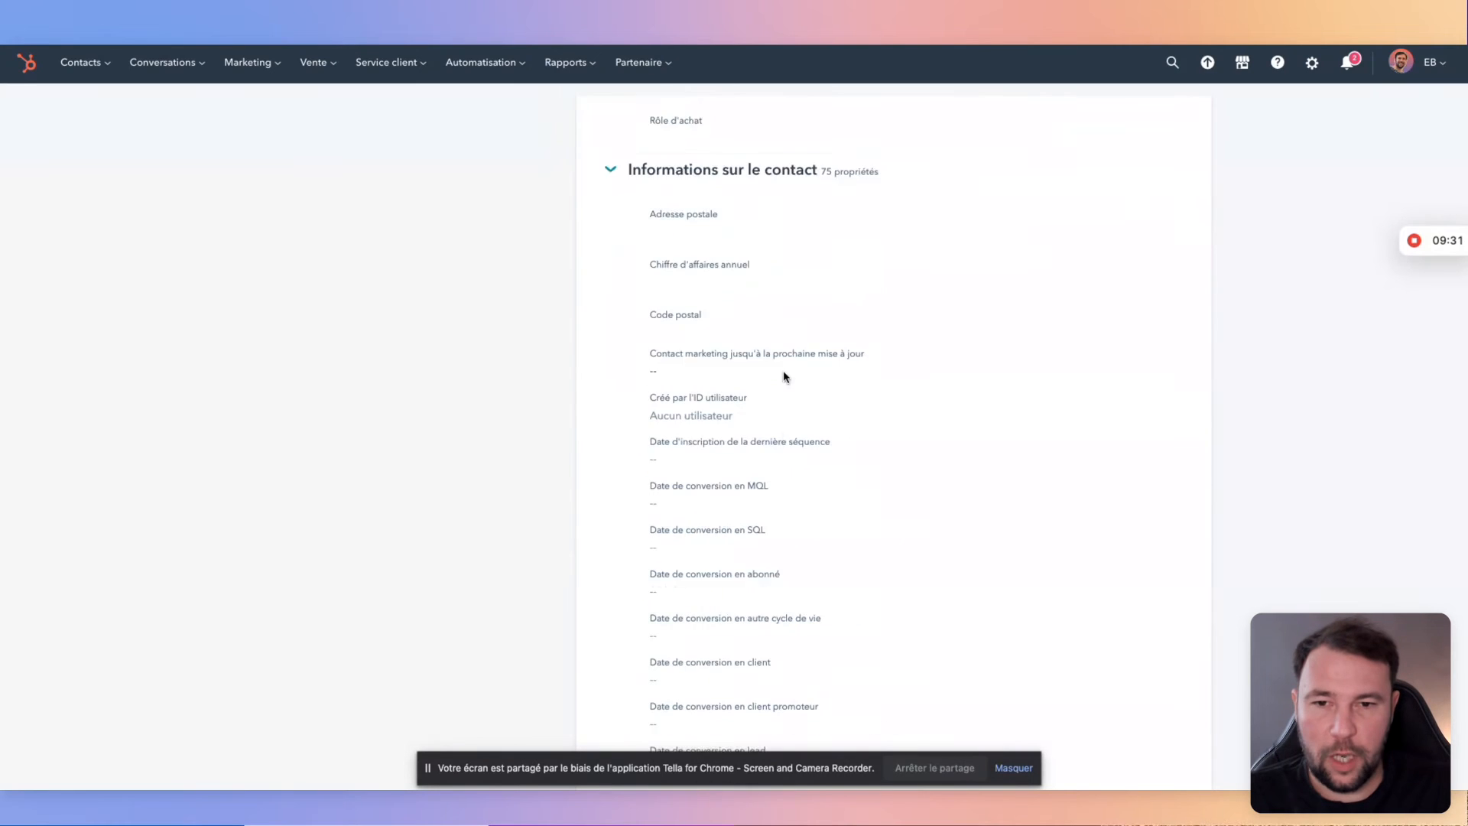
{"action": "scroll", "coordinate": [783, 371], "scroll_direction": "down", "scroll_amount": 15}
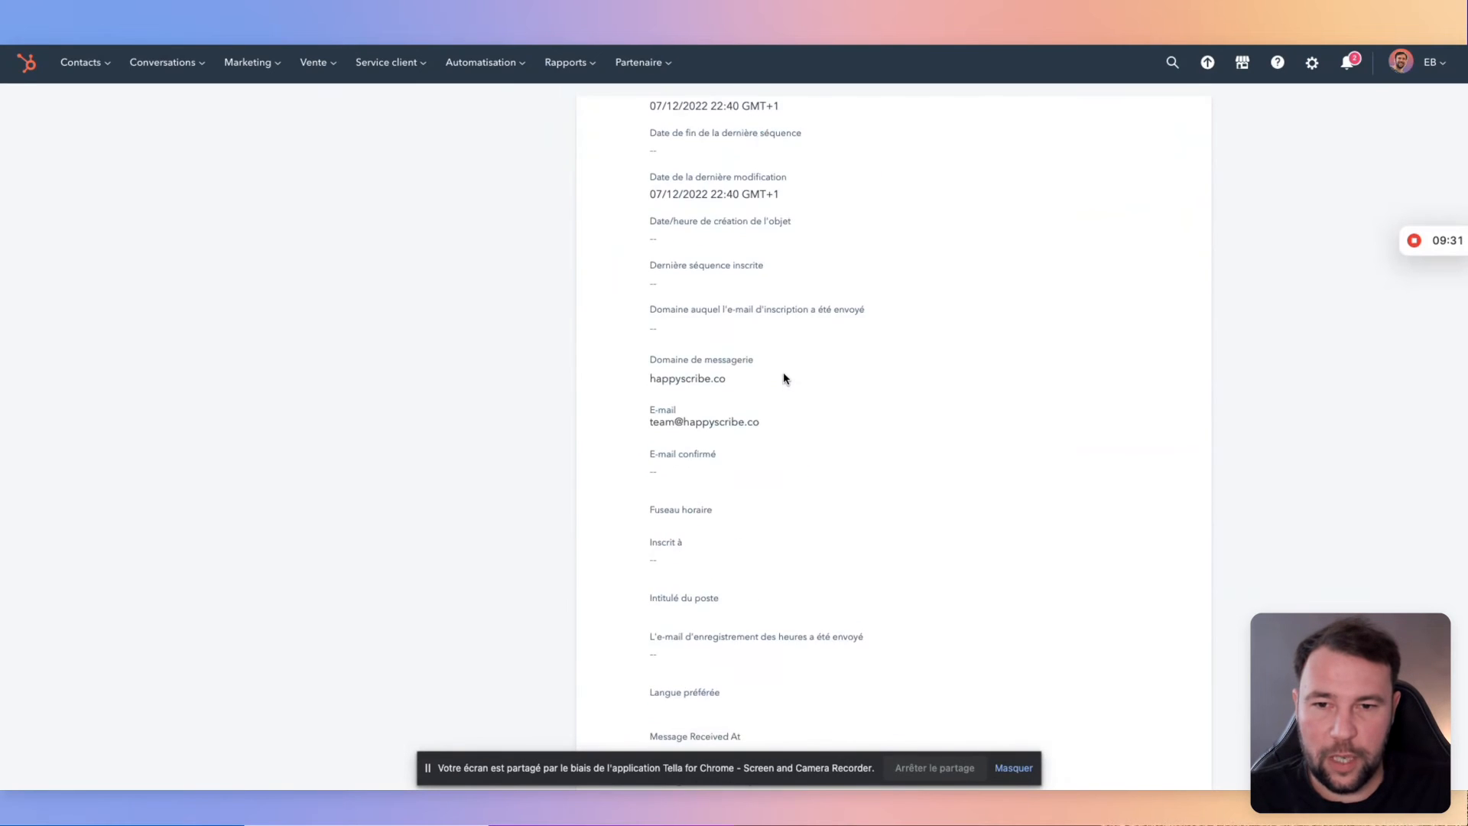
{"action": "scroll", "coordinate": [788, 373], "scroll_direction": "up", "scroll_amount": 10}
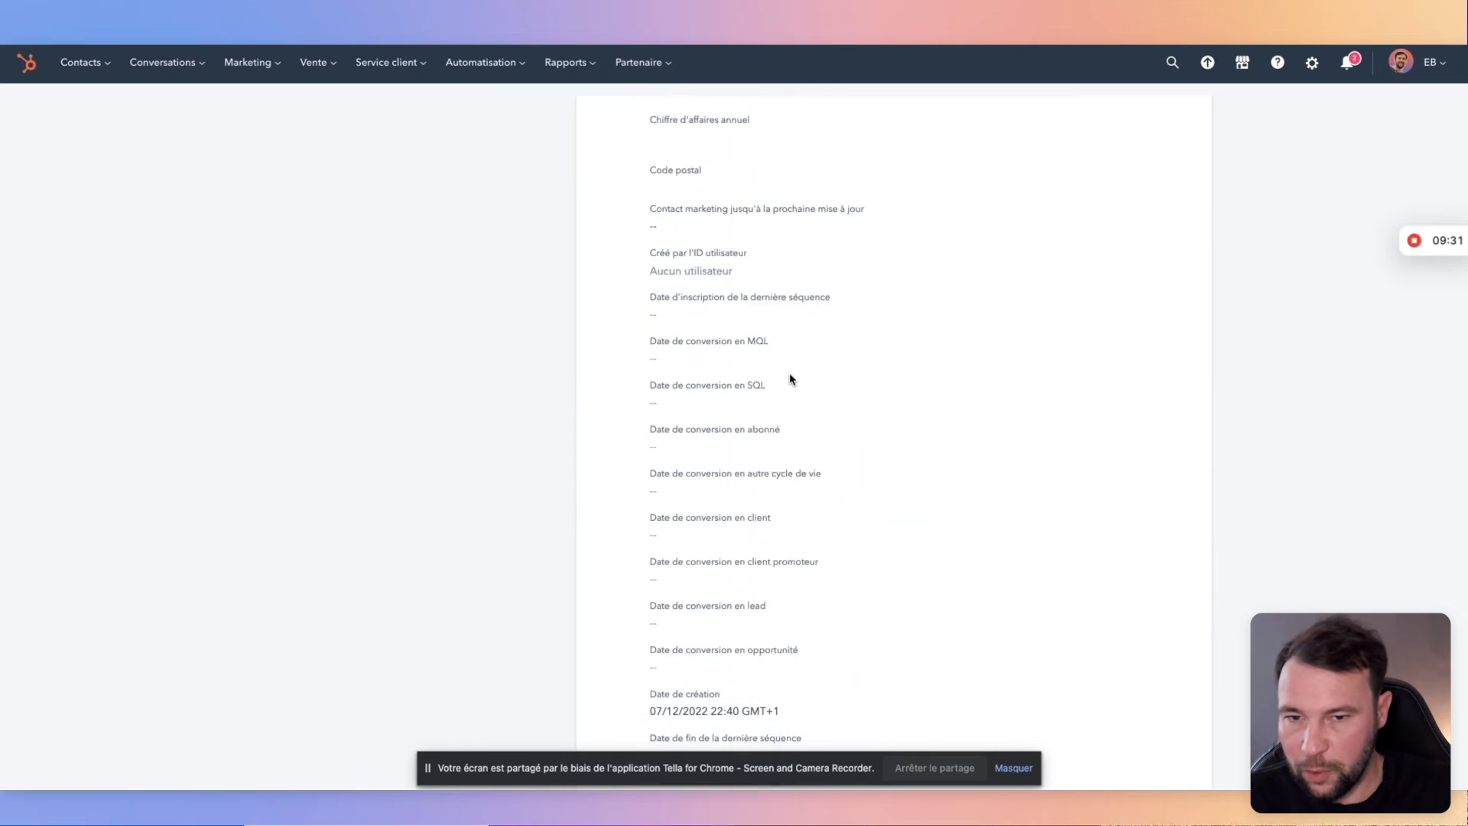
{"action": "scroll", "coordinate": [789, 379], "scroll_direction": "up", "scroll_amount": 15}
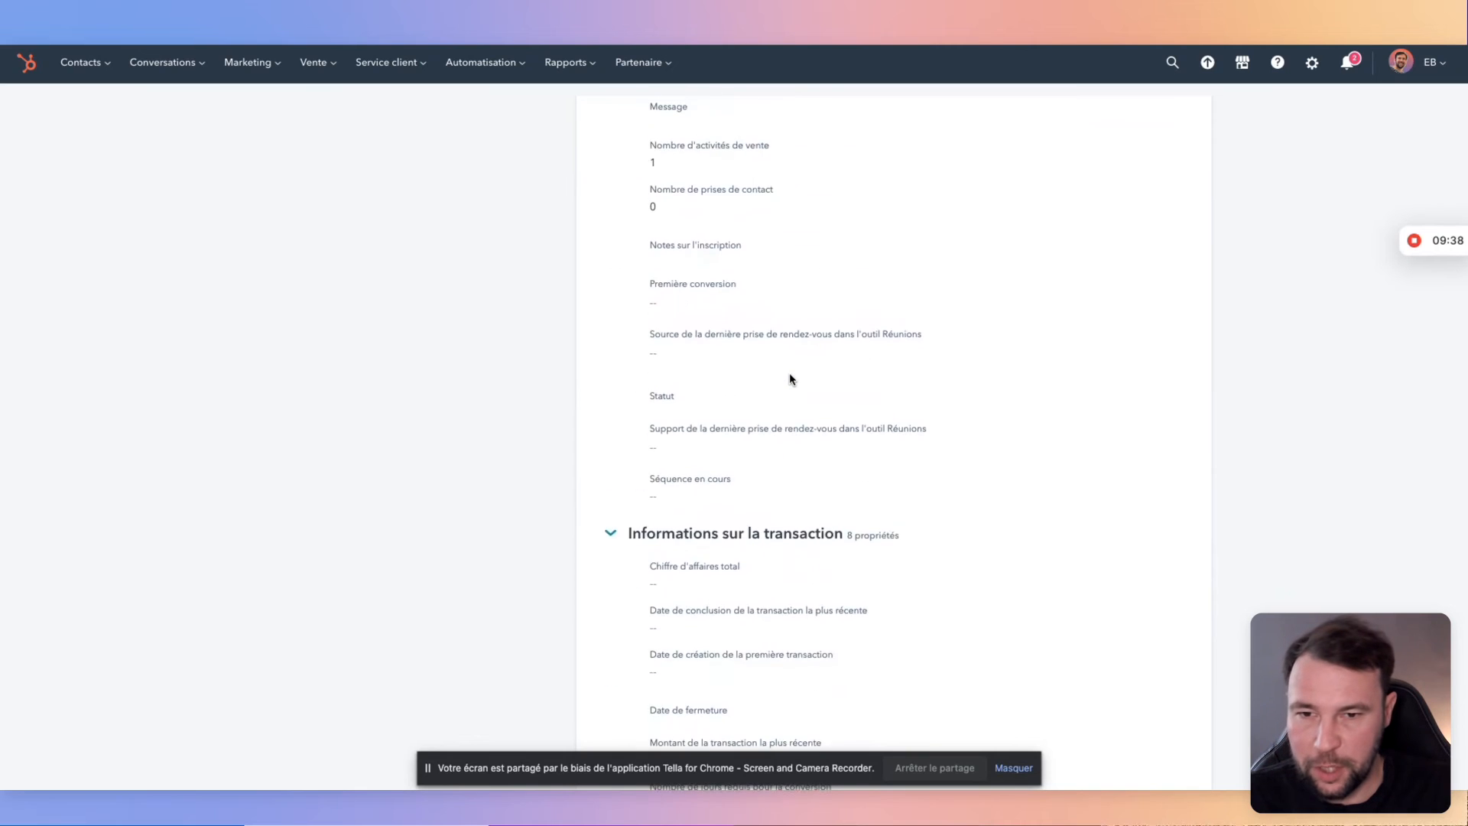
{"action": "scroll", "coordinate": [789, 373], "scroll_direction": "up", "scroll_amount": 5}
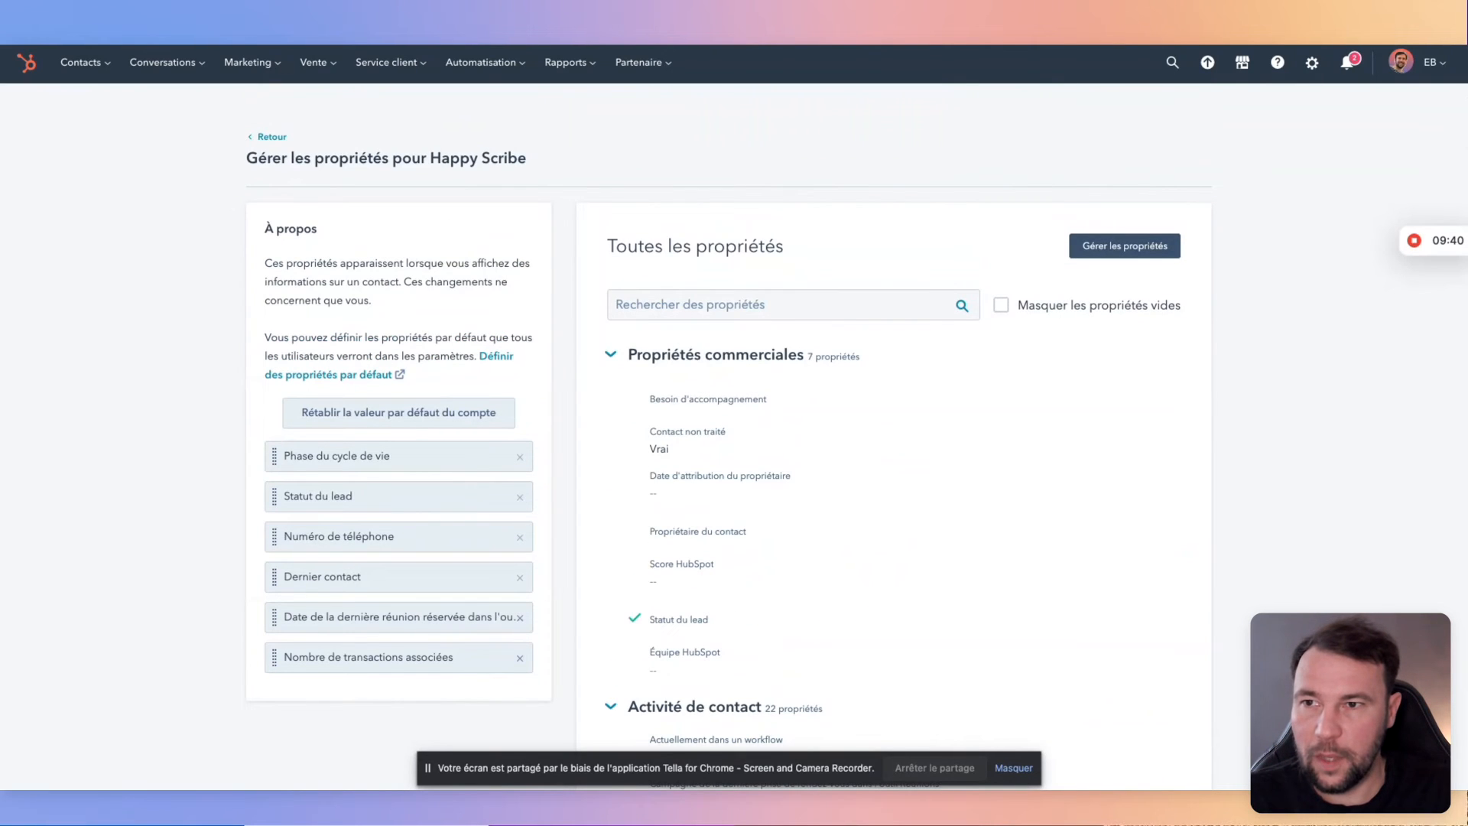
{"action": "key", "text": "ctrl+Tab"}
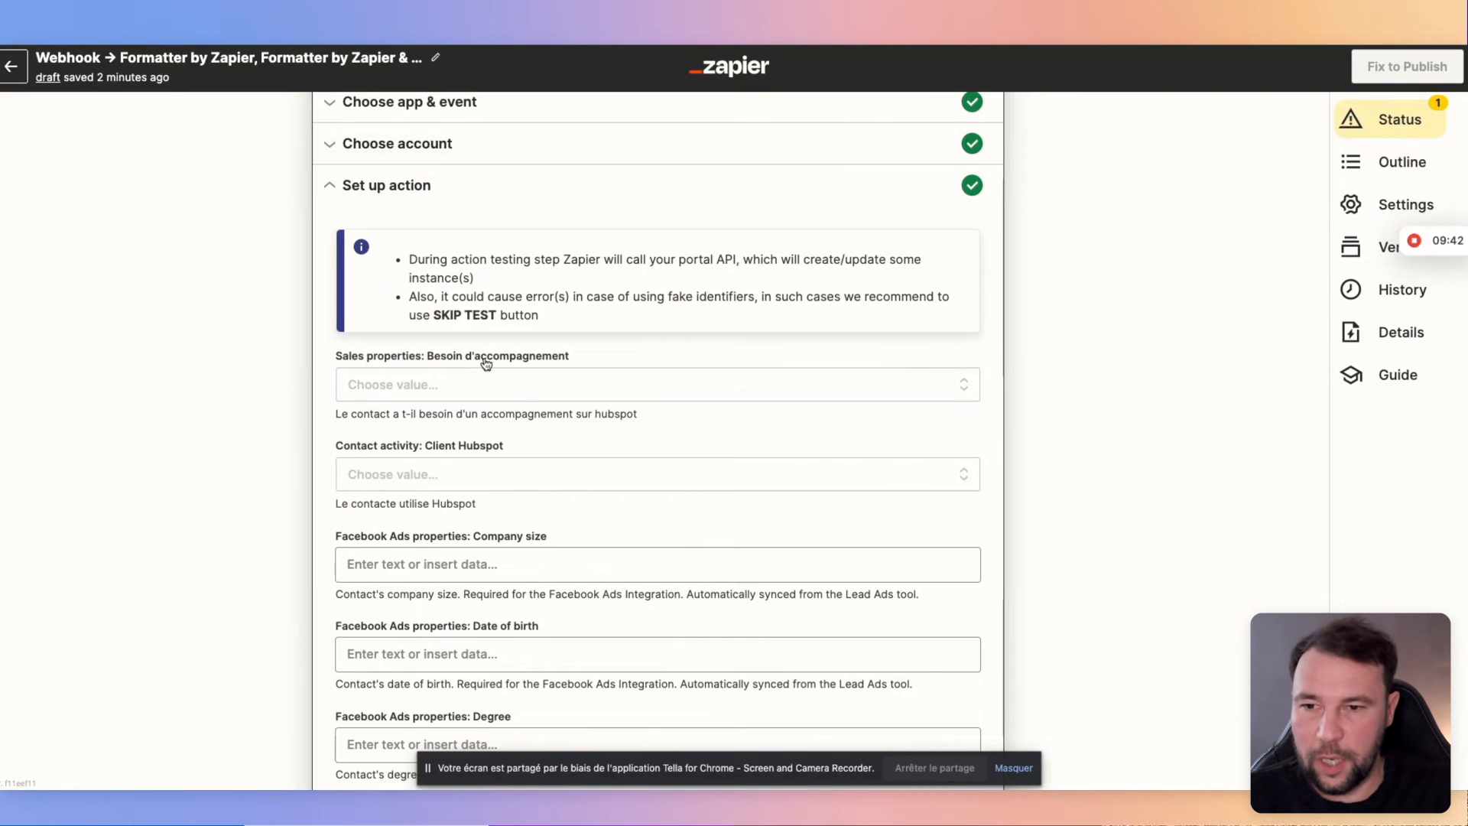
Look through the HubSpot property fields available in the Create Contact action's setup.
{"action": "scroll", "coordinate": [510, 358], "scroll_direction": "down", "scroll_amount": 1}
{"action": "scroll", "coordinate": [510, 358], "scroll_direction": "down", "scroll_amount": 6}
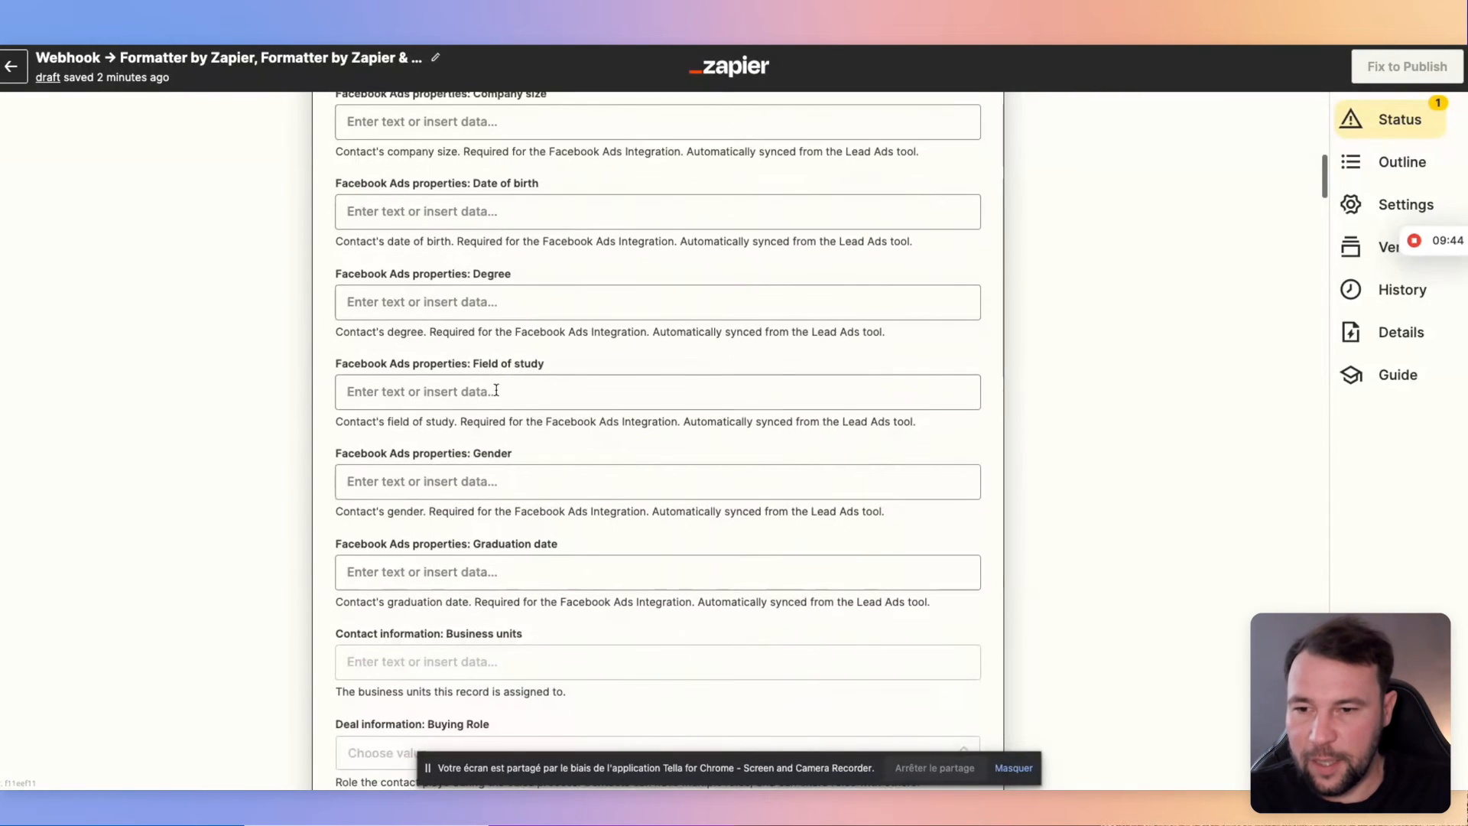
{"action": "scroll", "coordinate": [426, 453], "scroll_direction": "down", "scroll_amount": 5}
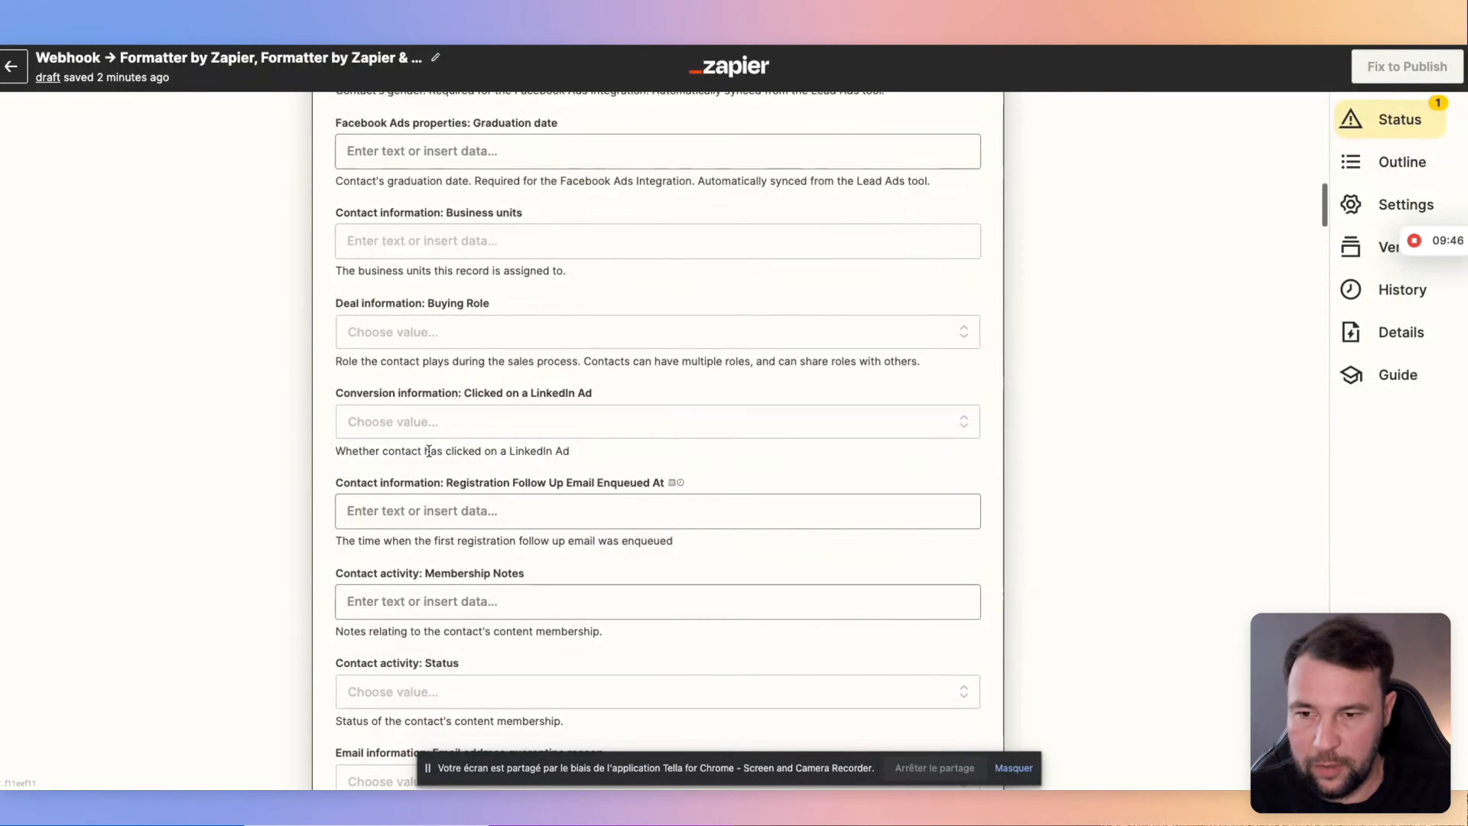
{"action": "scroll", "coordinate": [981, 321], "scroll_direction": "up", "scroll_amount": 10}
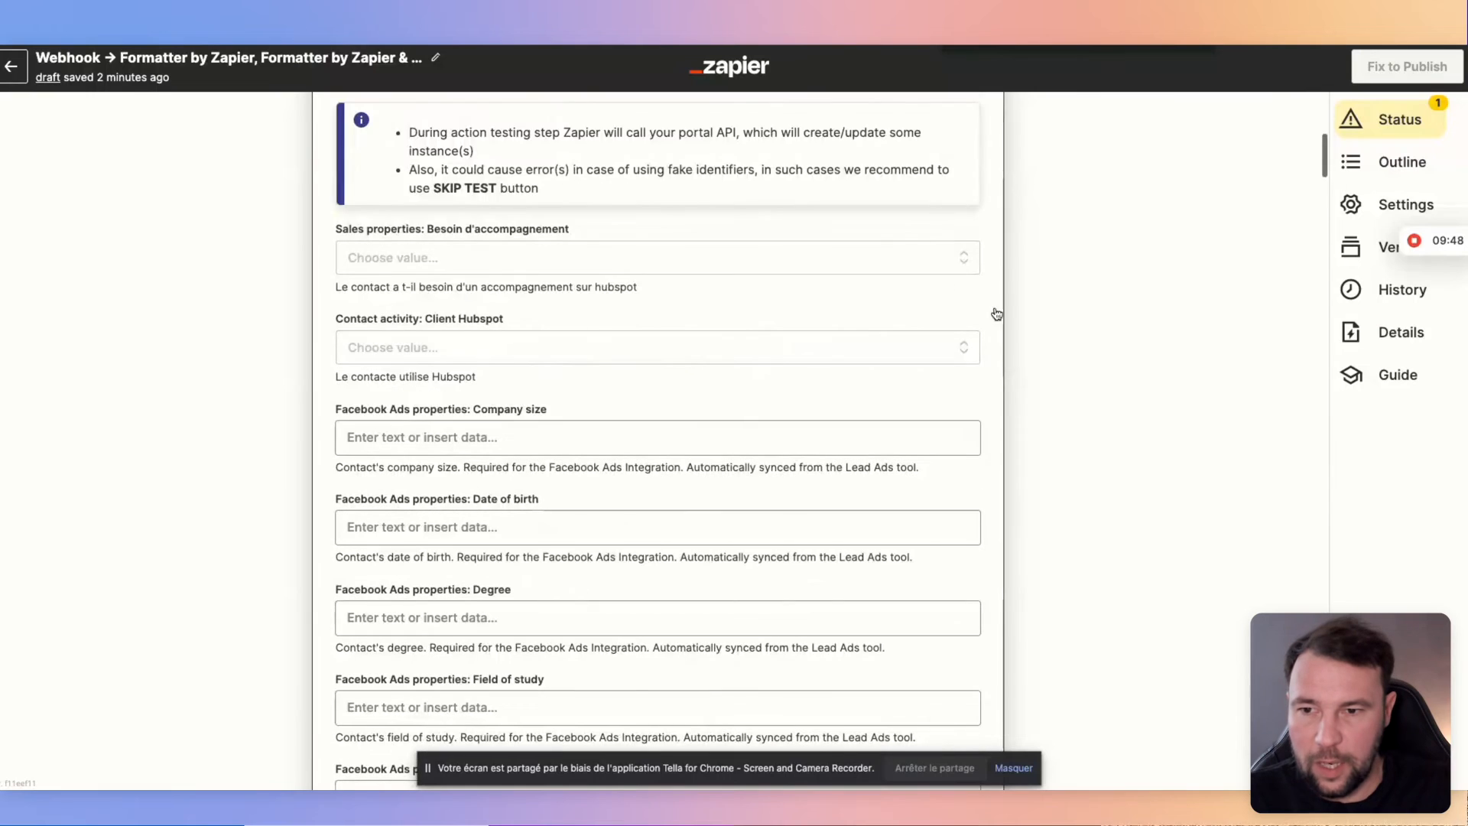
{"action": "scroll", "coordinate": [803, 314], "scroll_direction": "up", "scroll_amount": 7}
{"action": "scroll", "coordinate": [709, 424], "scroll_direction": "down", "scroll_amount": 2}
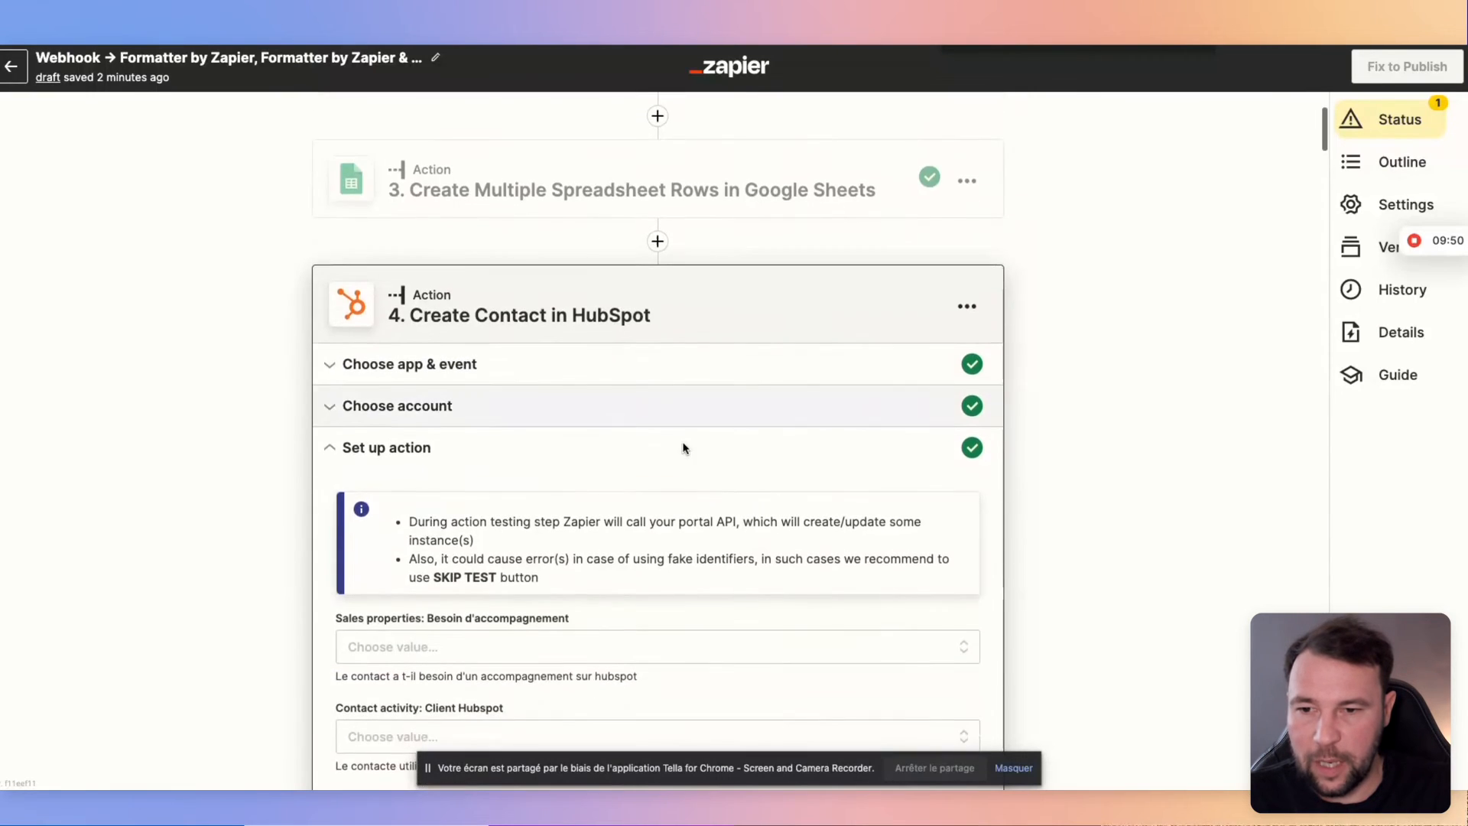
{"action": "scroll", "coordinate": [685, 449], "scroll_direction": "down", "scroll_amount": 14}
{"action": "scroll", "coordinate": [682, 434], "scroll_direction": "down", "scroll_amount": 6}
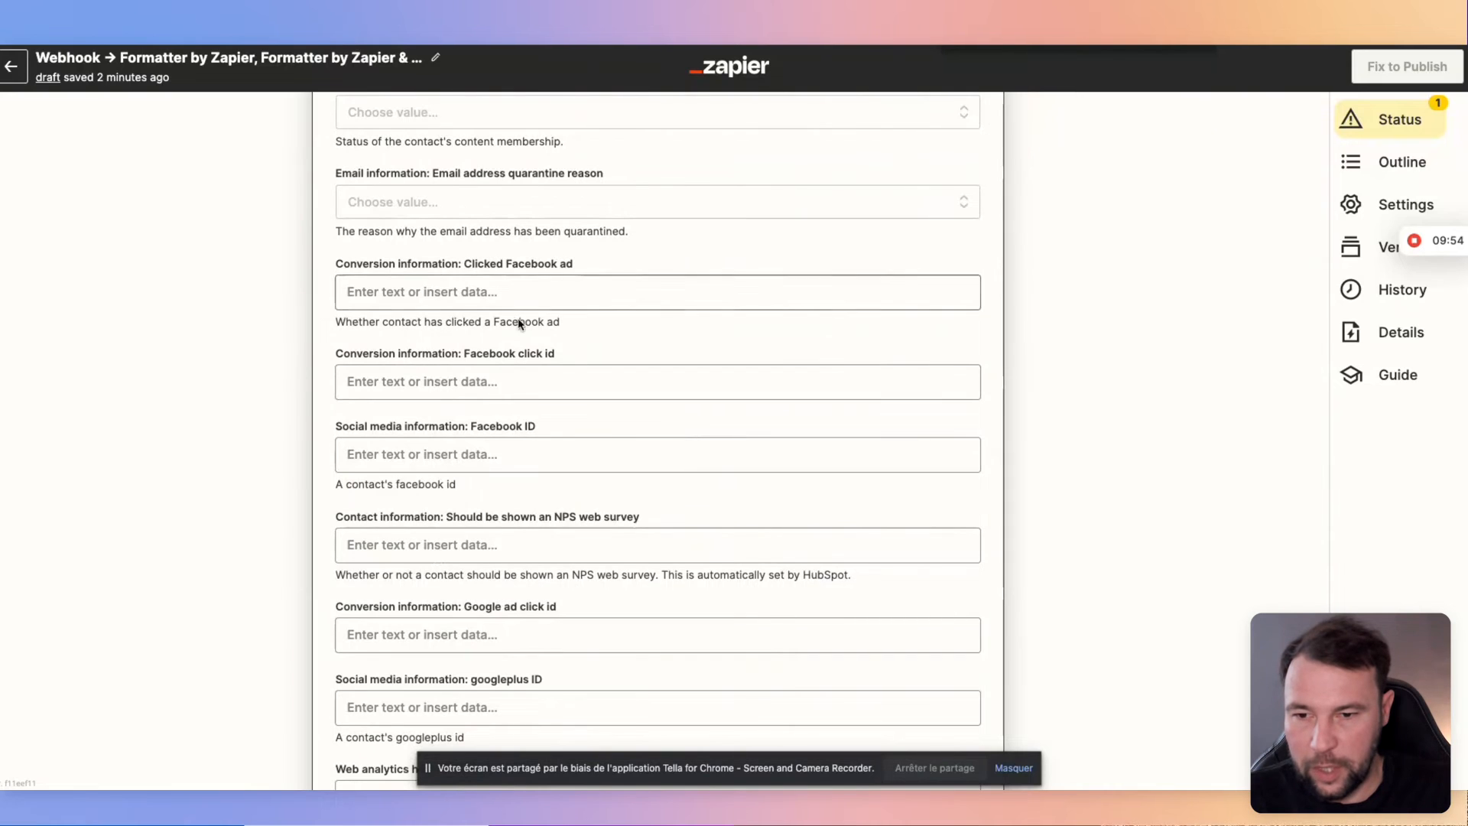
{"action": "scroll", "coordinate": [518, 324], "scroll_direction": "down", "scroll_amount": 15}
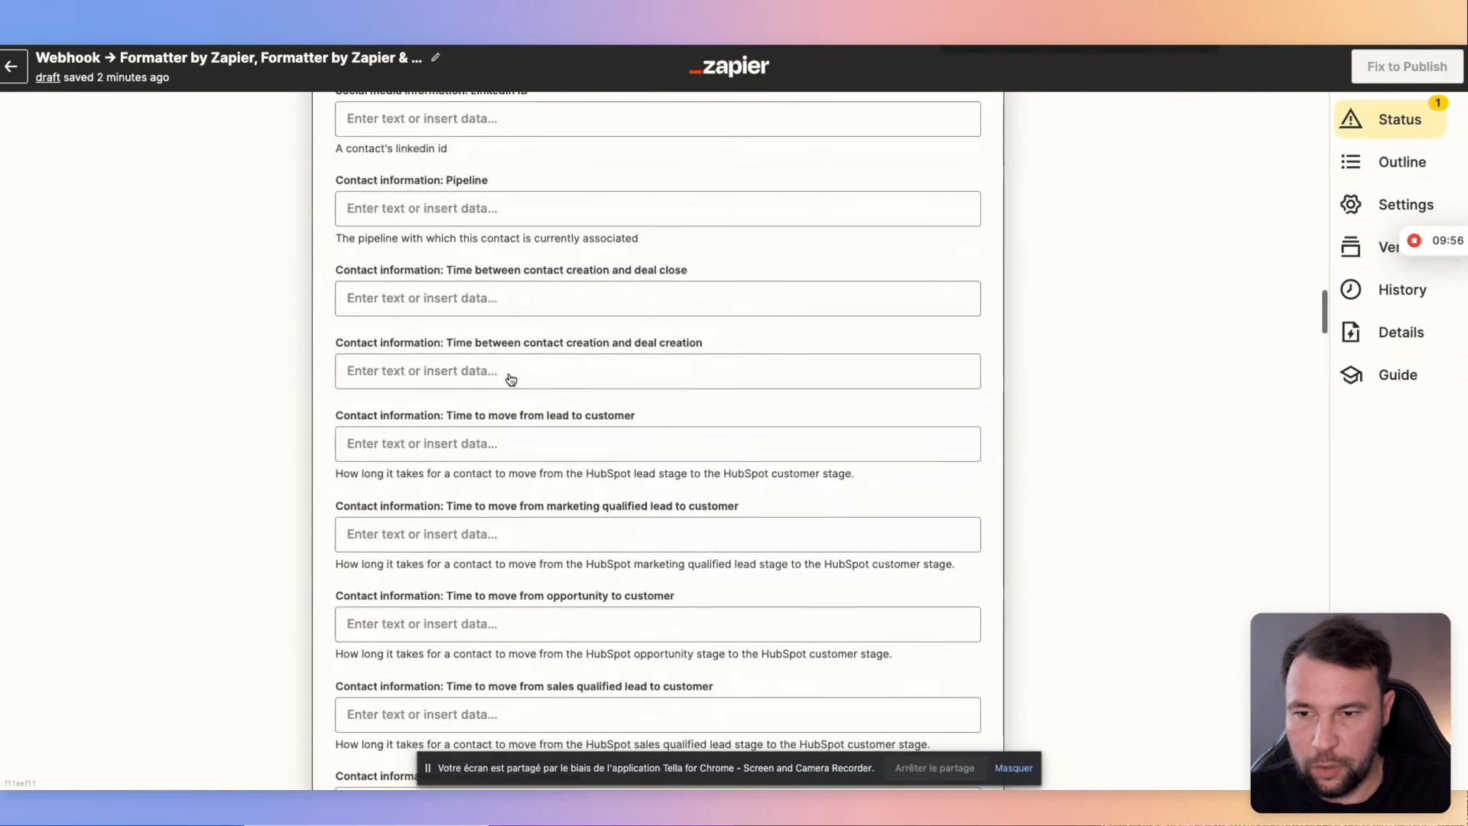
{"action": "scroll", "coordinate": [511, 379], "scroll_direction": "down", "scroll_amount": 4}
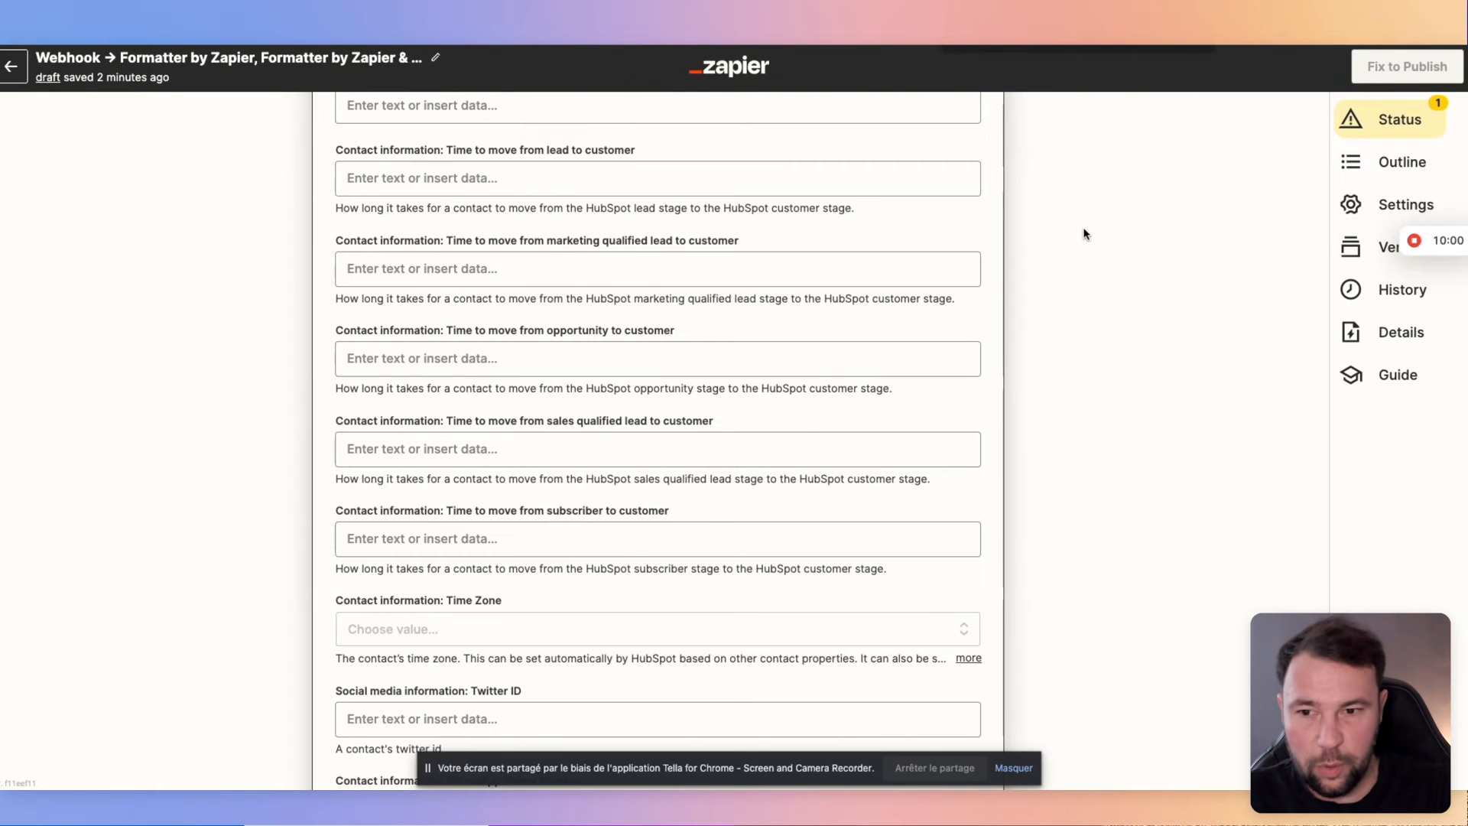
Find the contact Email property by searching the page for "mail" and map it to the E-mail value from the Google Sheets step.
{"action": "type", "text": "mail"}
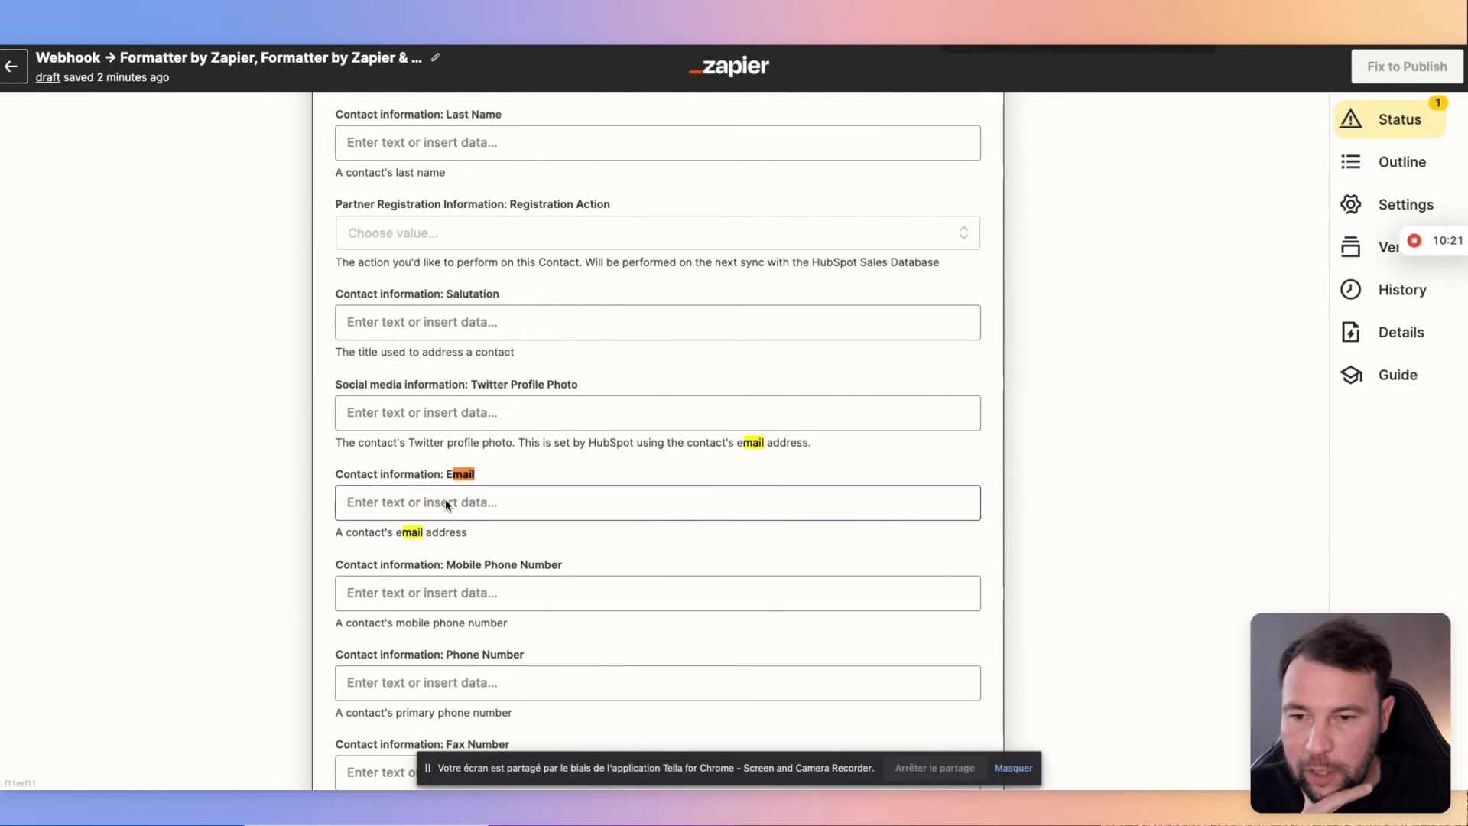
{"action": "left_click", "coordinate": [372, 502]}
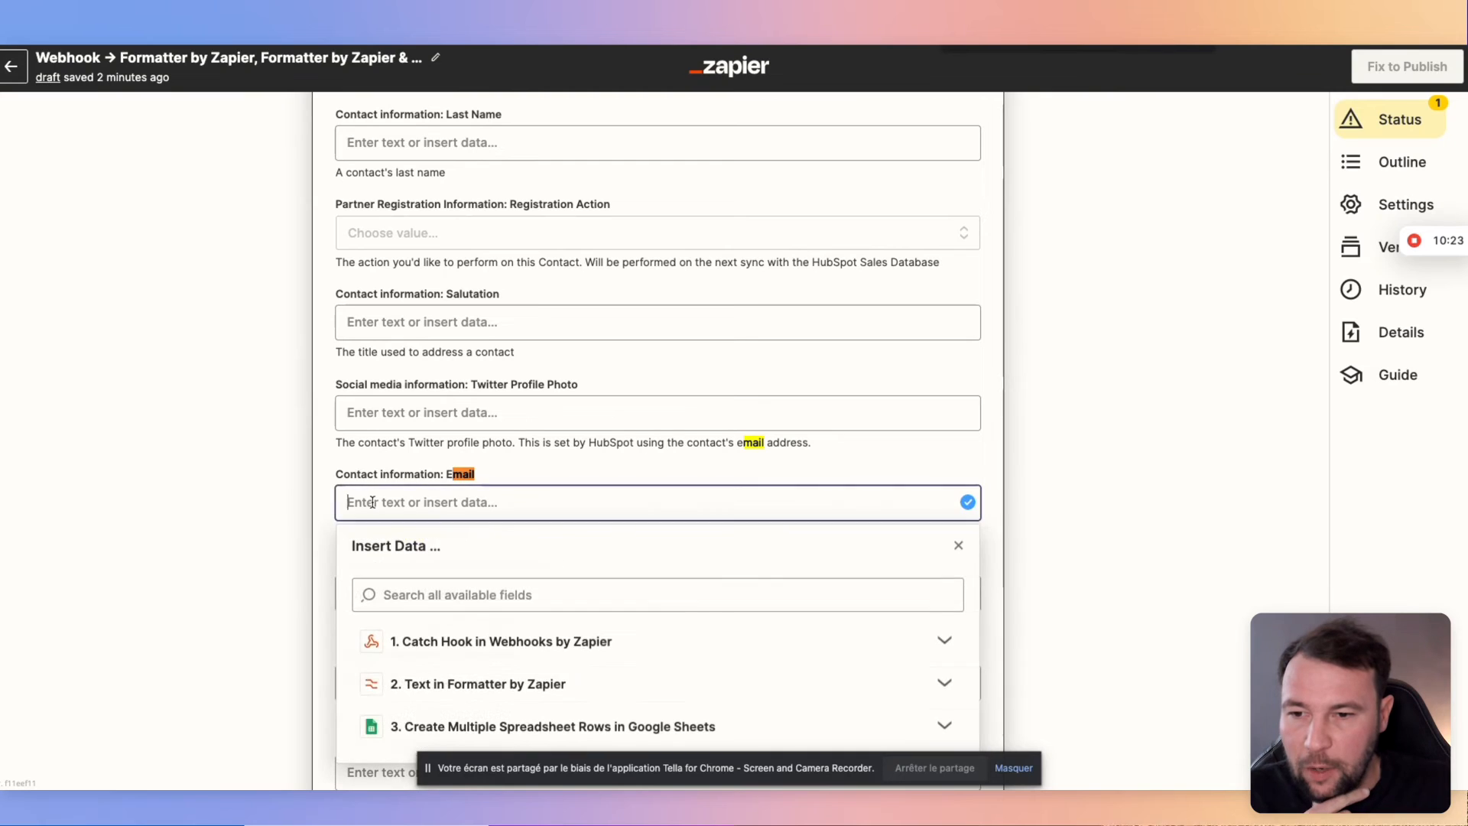
{"action": "scroll", "coordinate": [398, 611], "scroll_direction": "down", "scroll_amount": 1}
{"action": "left_click", "coordinate": [413, 707]}
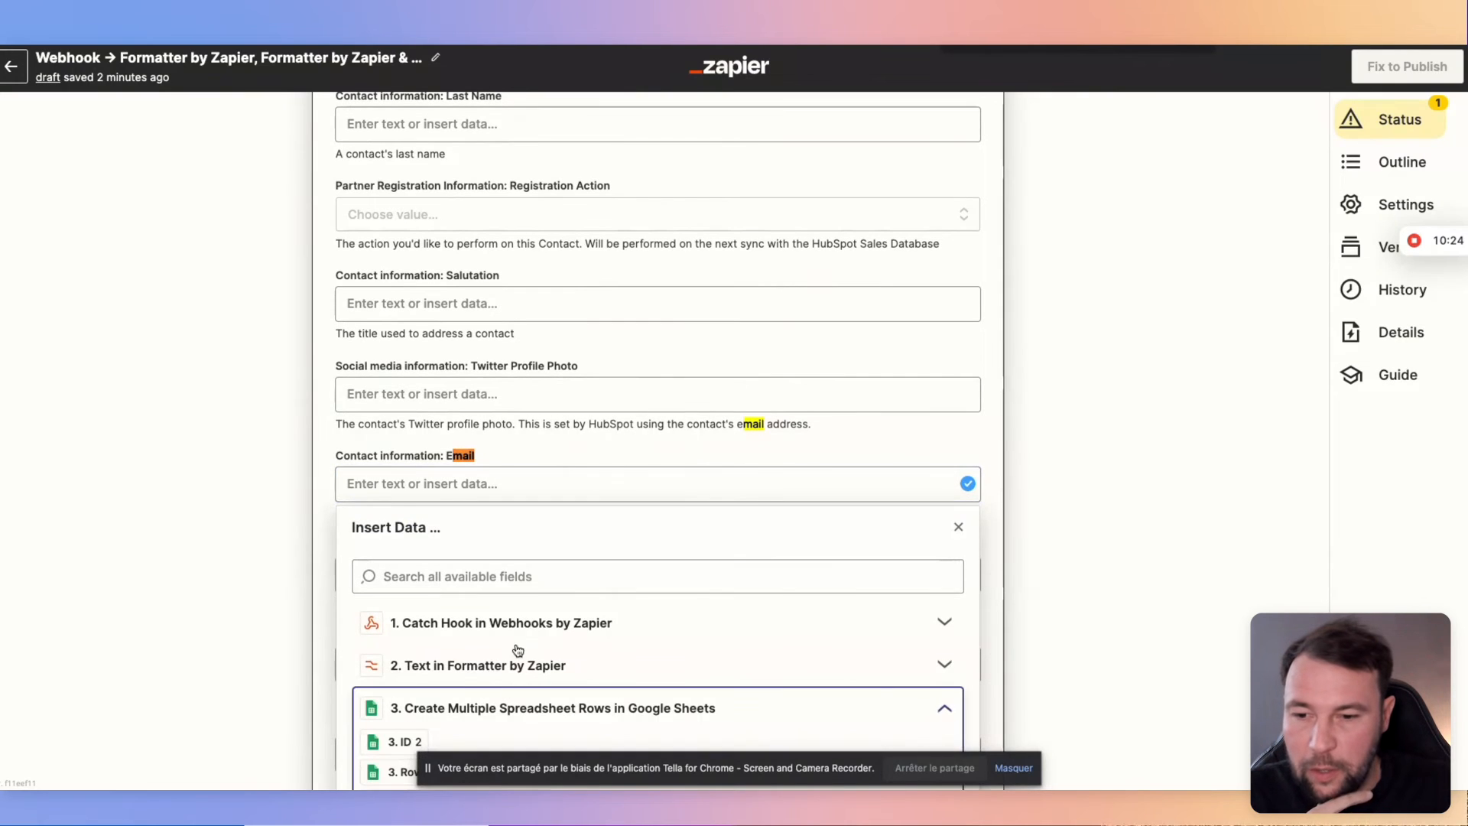
{"action": "scroll", "coordinate": [518, 650], "scroll_direction": "down", "scroll_amount": 3}
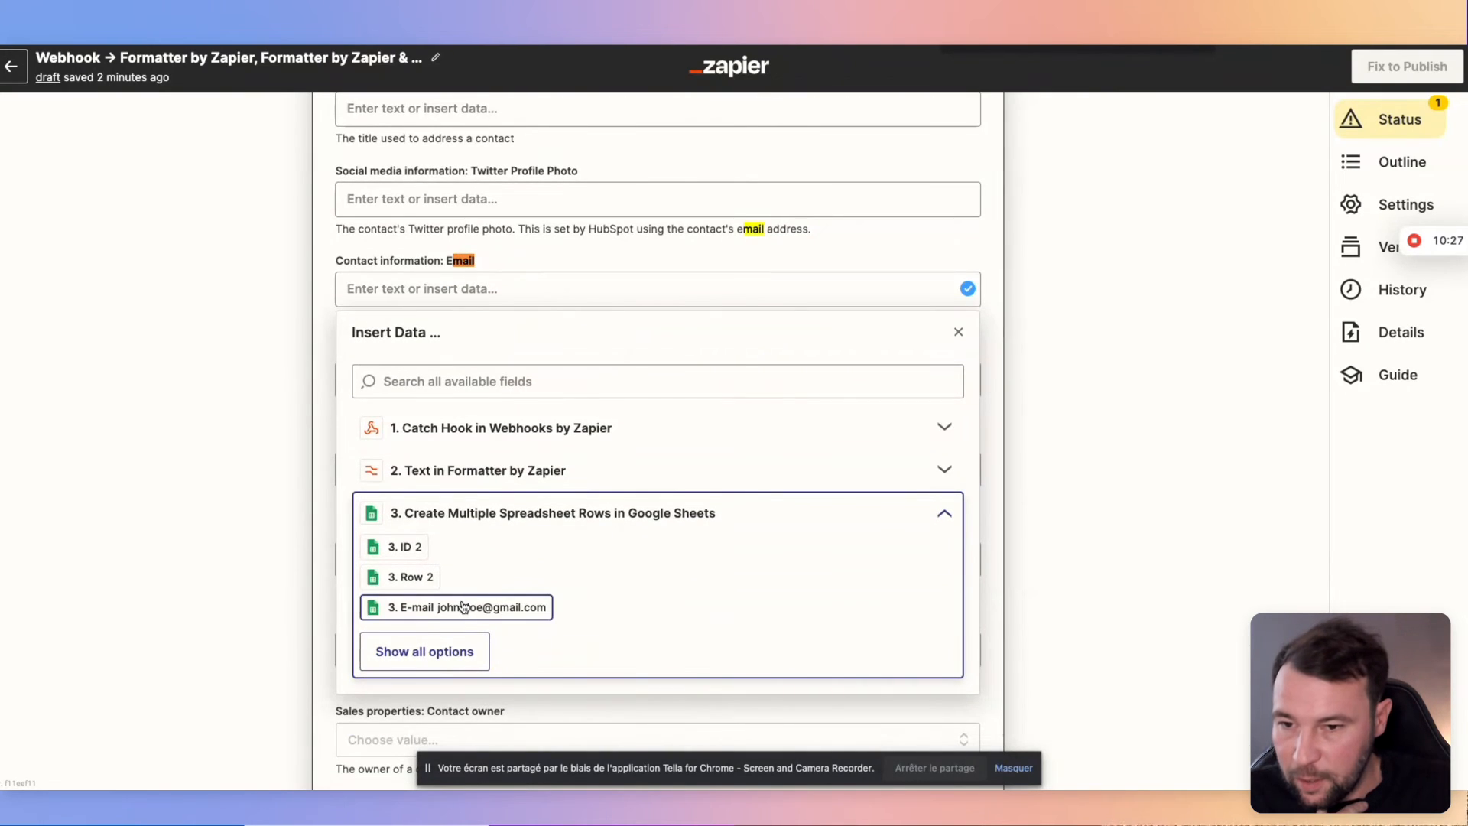
{"action": "left_click", "coordinate": [463, 606]}
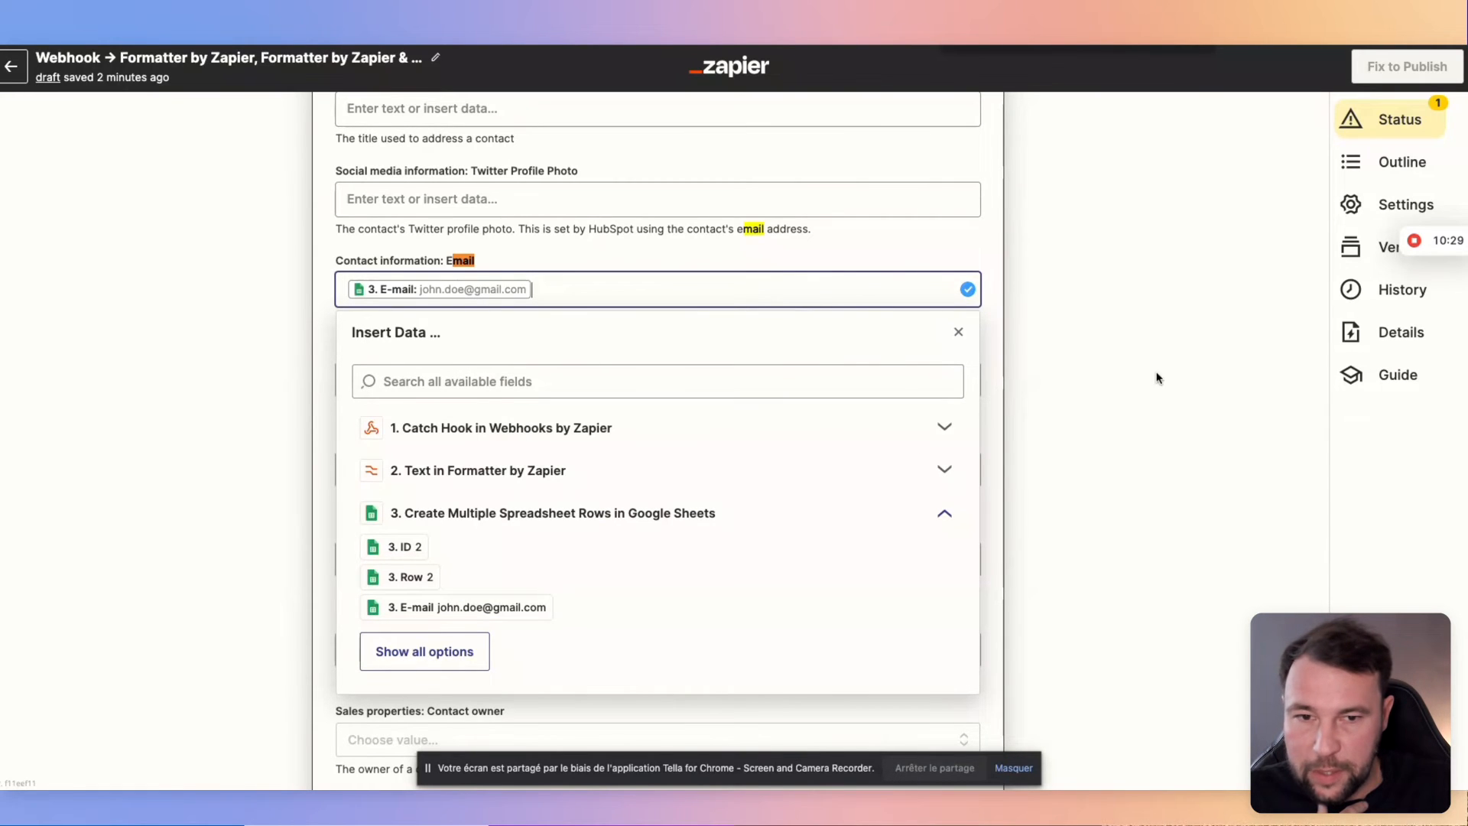
Test the HubSpot contact creation, and try to publish and turn on the Zap.
{"action": "scroll", "coordinate": [865, 406], "scroll_direction": "down", "scroll_amount": 15}
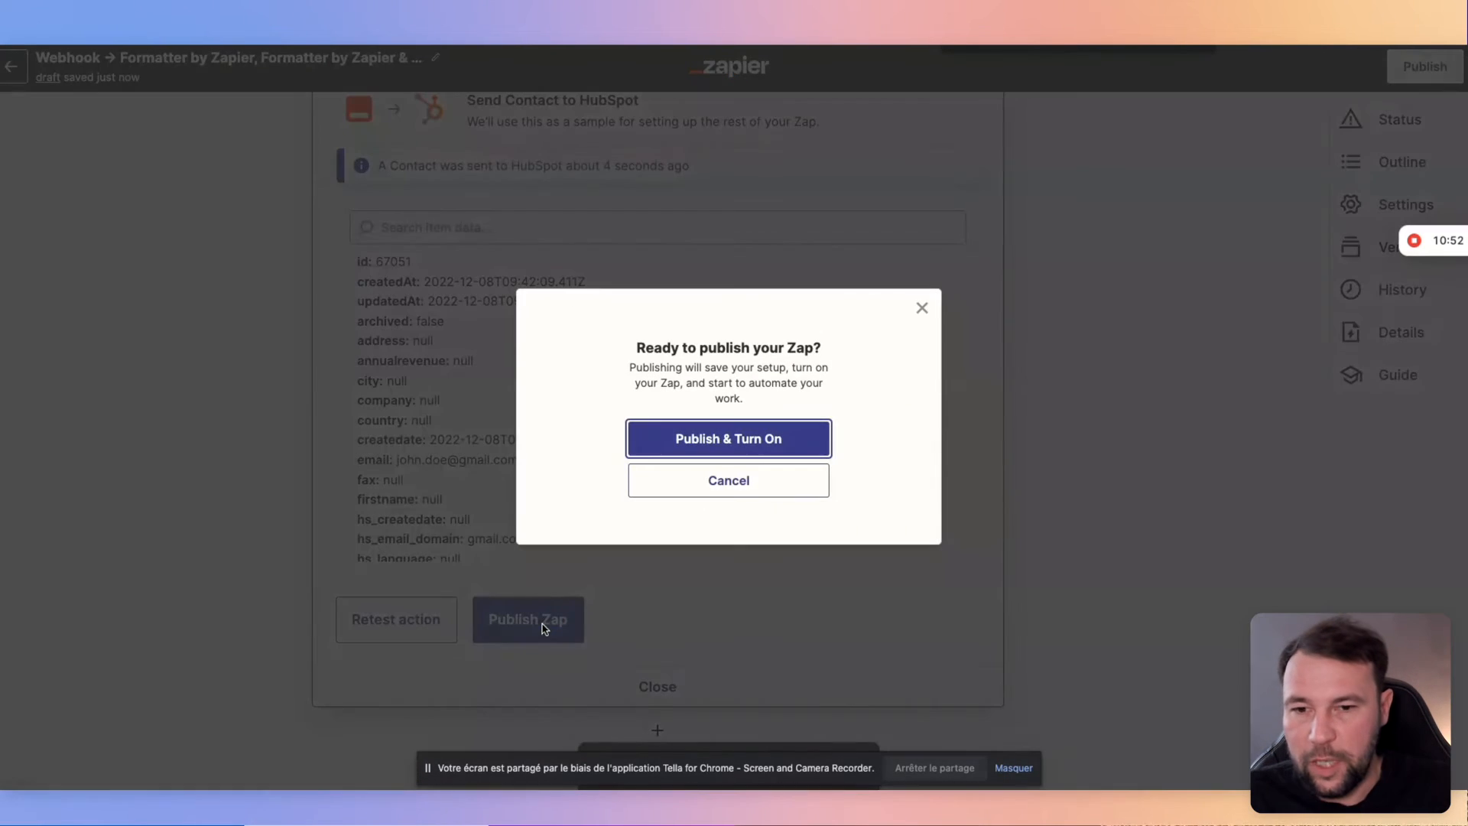
{"action": "left_click", "coordinate": [746, 439]}
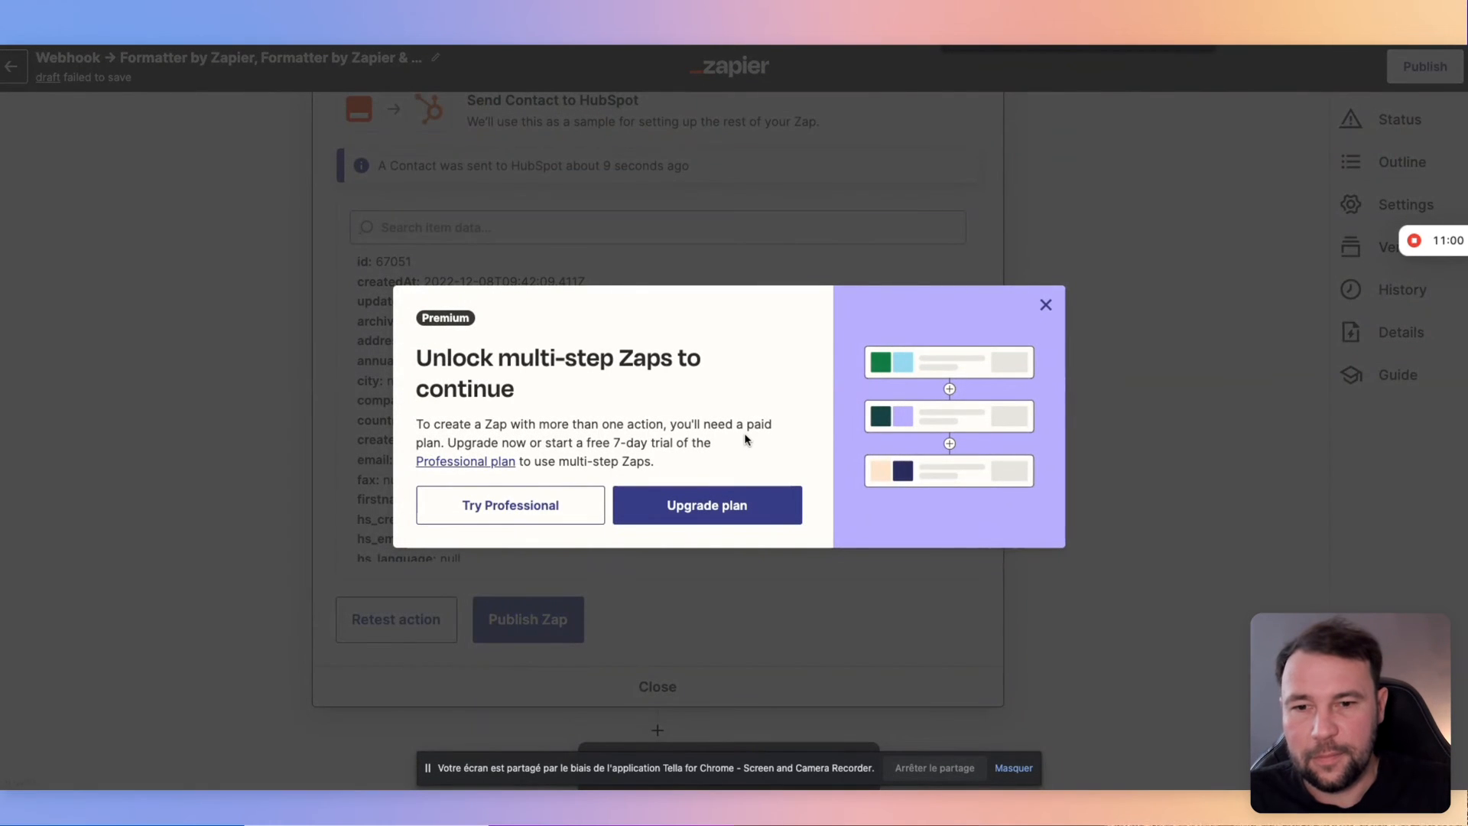
{"action": "left_click", "coordinate": [1046, 305]}
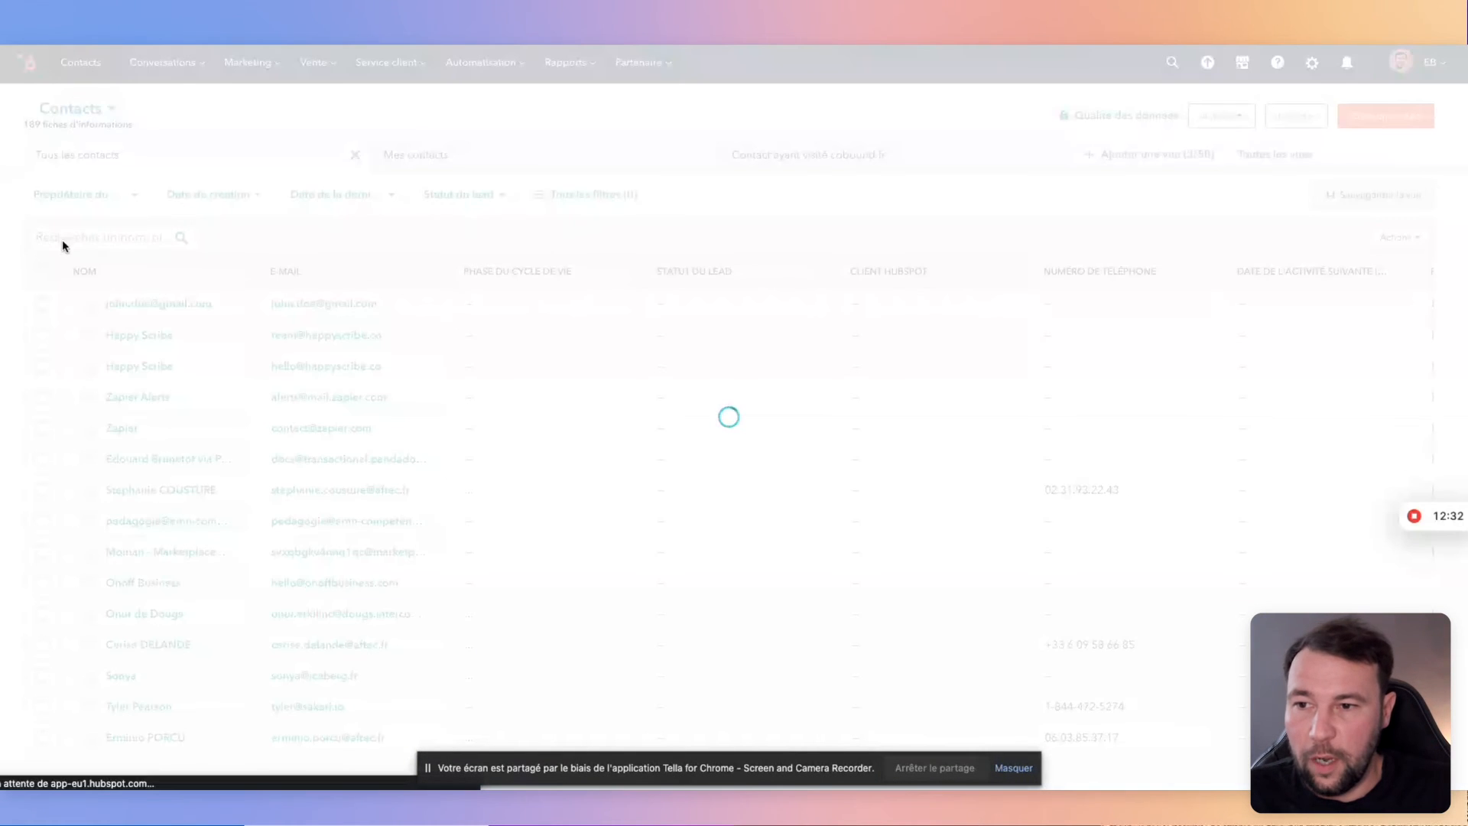
Switch to HubSpot and check the list of all contacts for the test contact sent from Zapier.
{"action": "mouse_move", "coordinate": [120, 303]}
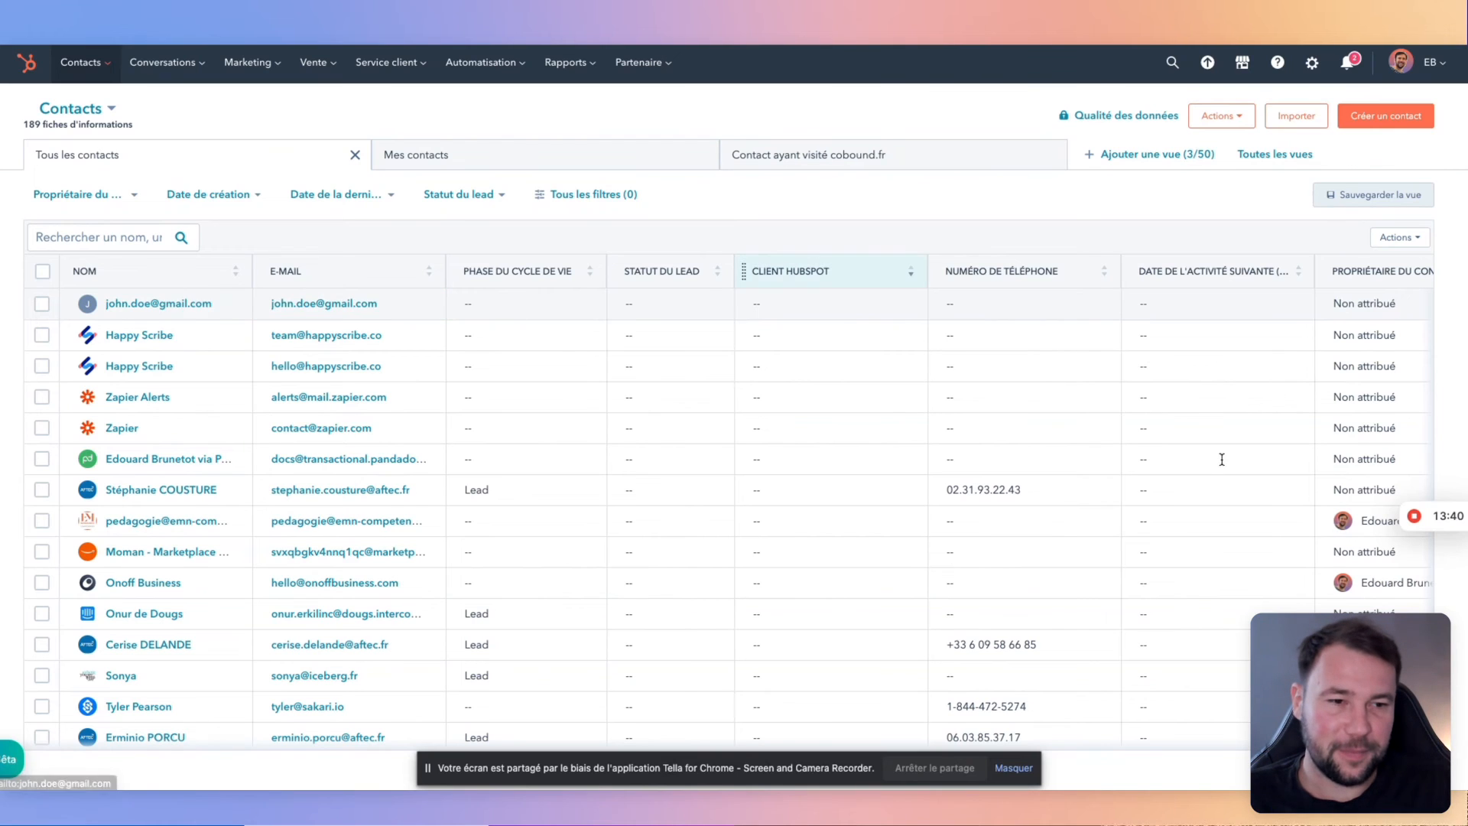
{"action": "mouse_move", "coordinate": [1418, 521]}
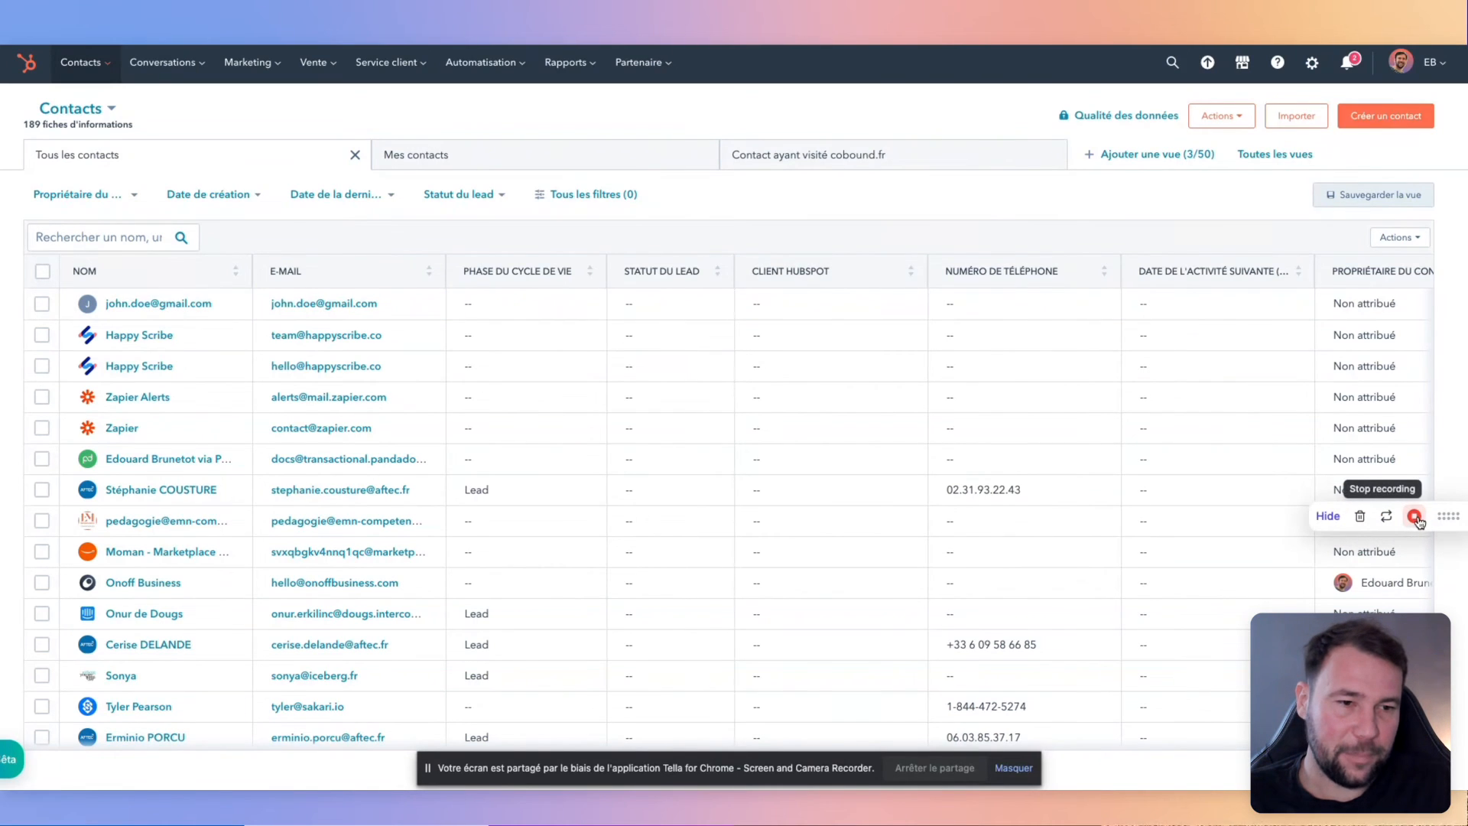